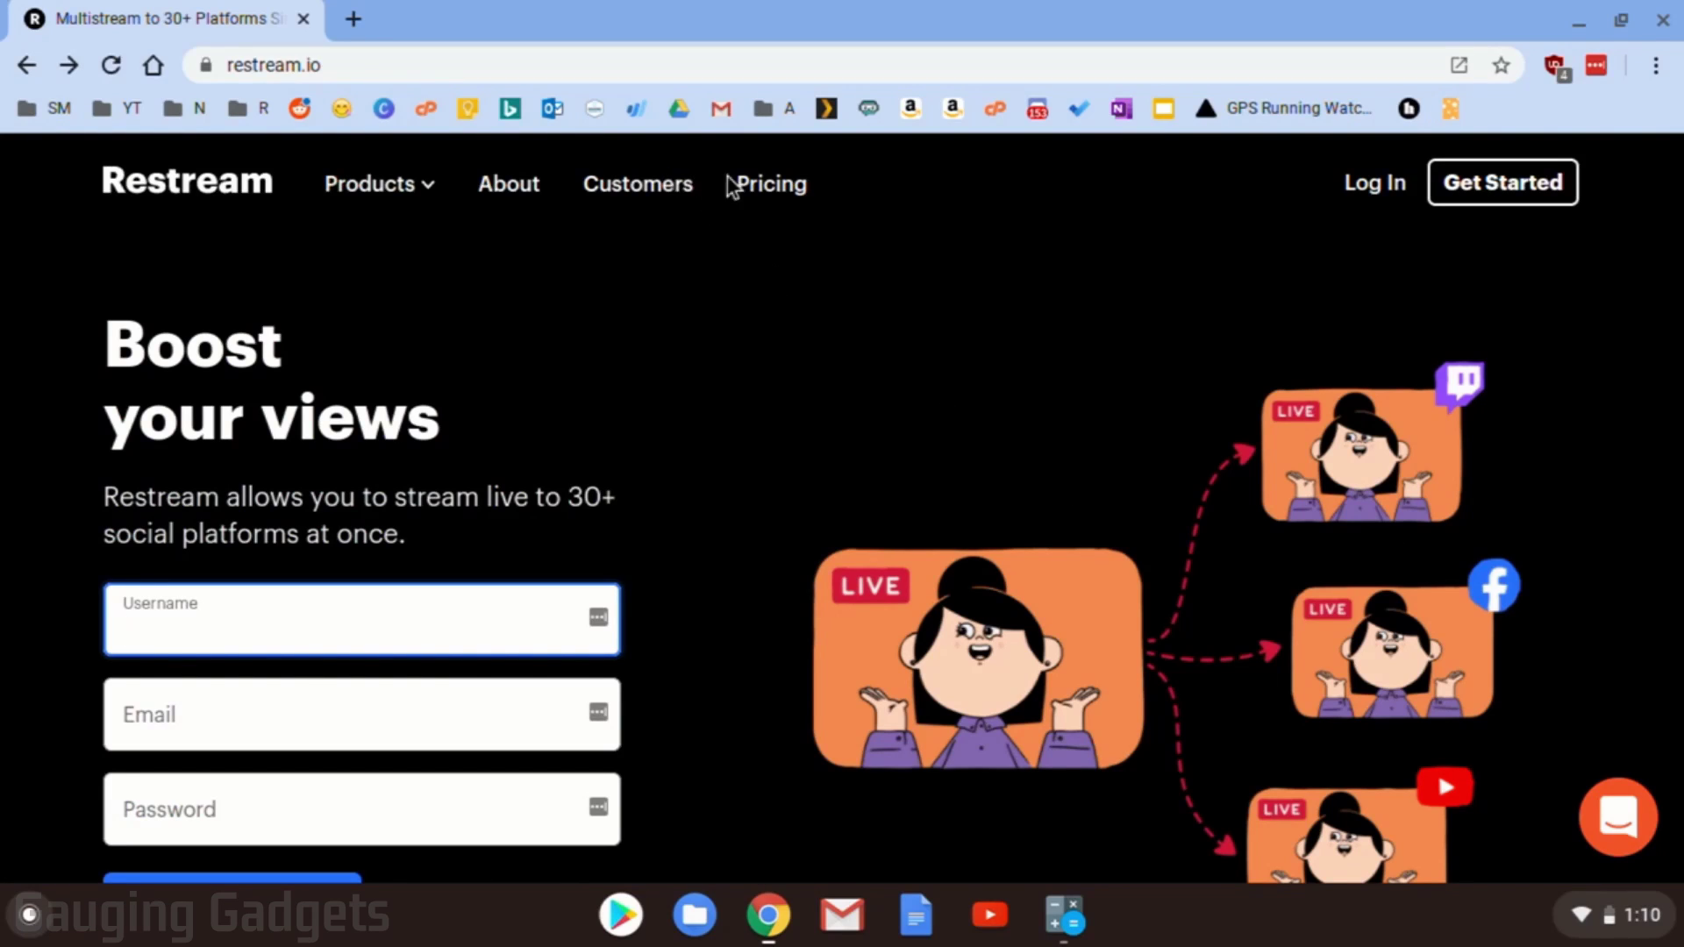
Review Restream's pricing plans for individuals and return to the homepage
left_click(769, 194)
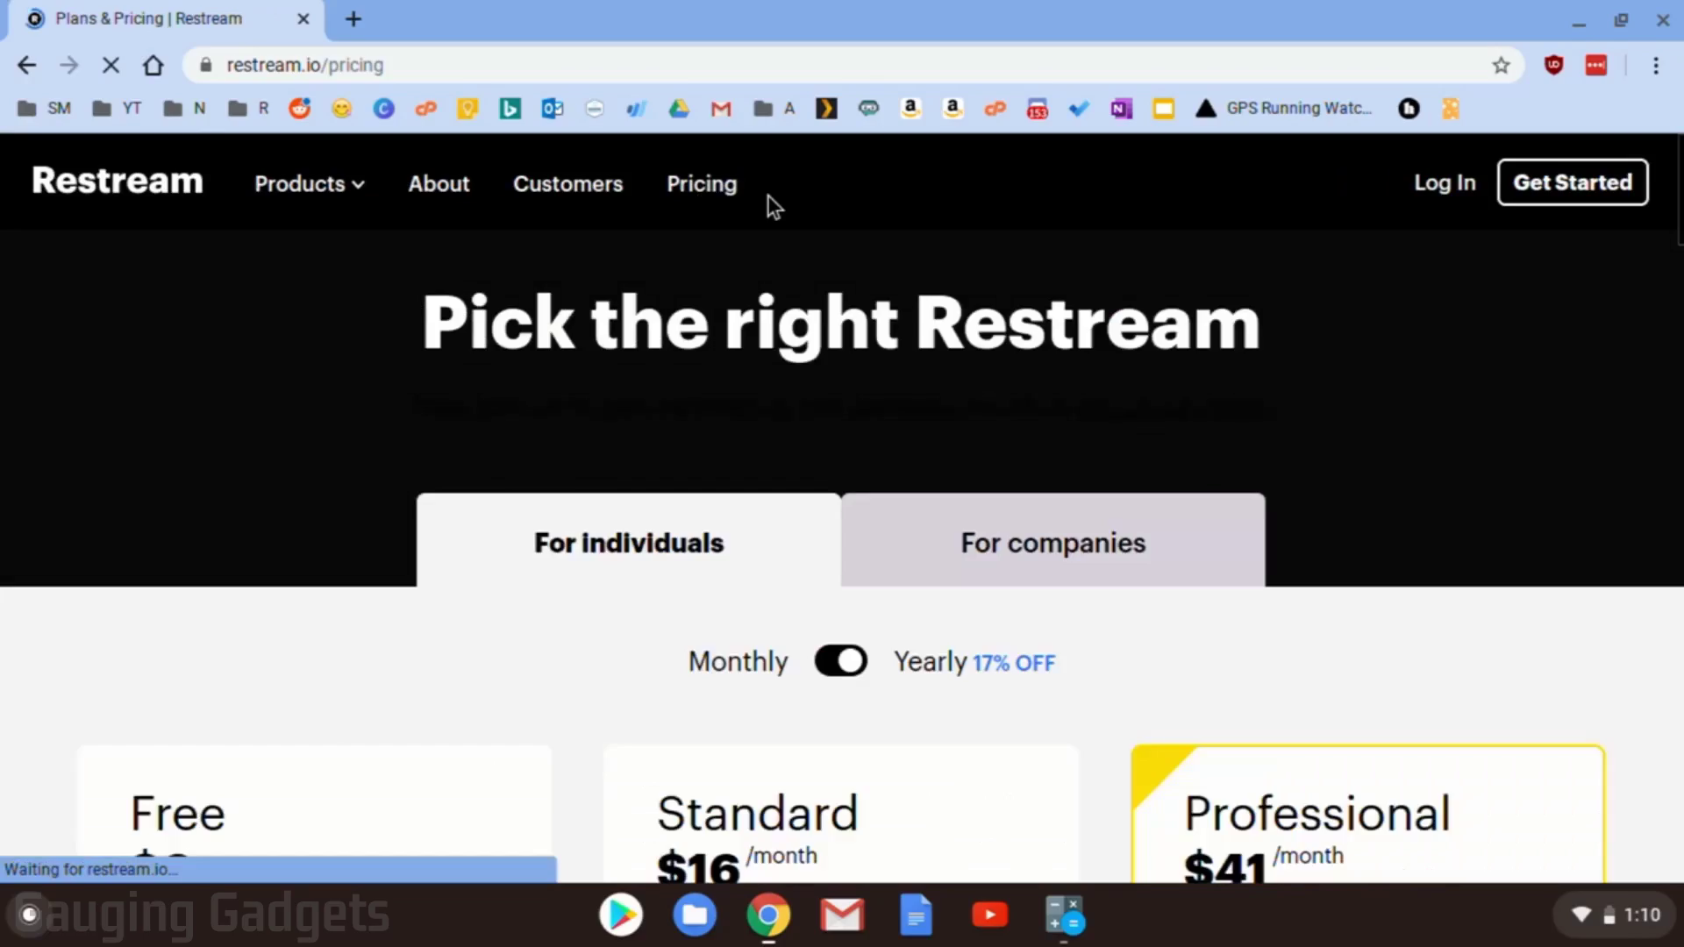
scroll(527, 657, "down", 5)
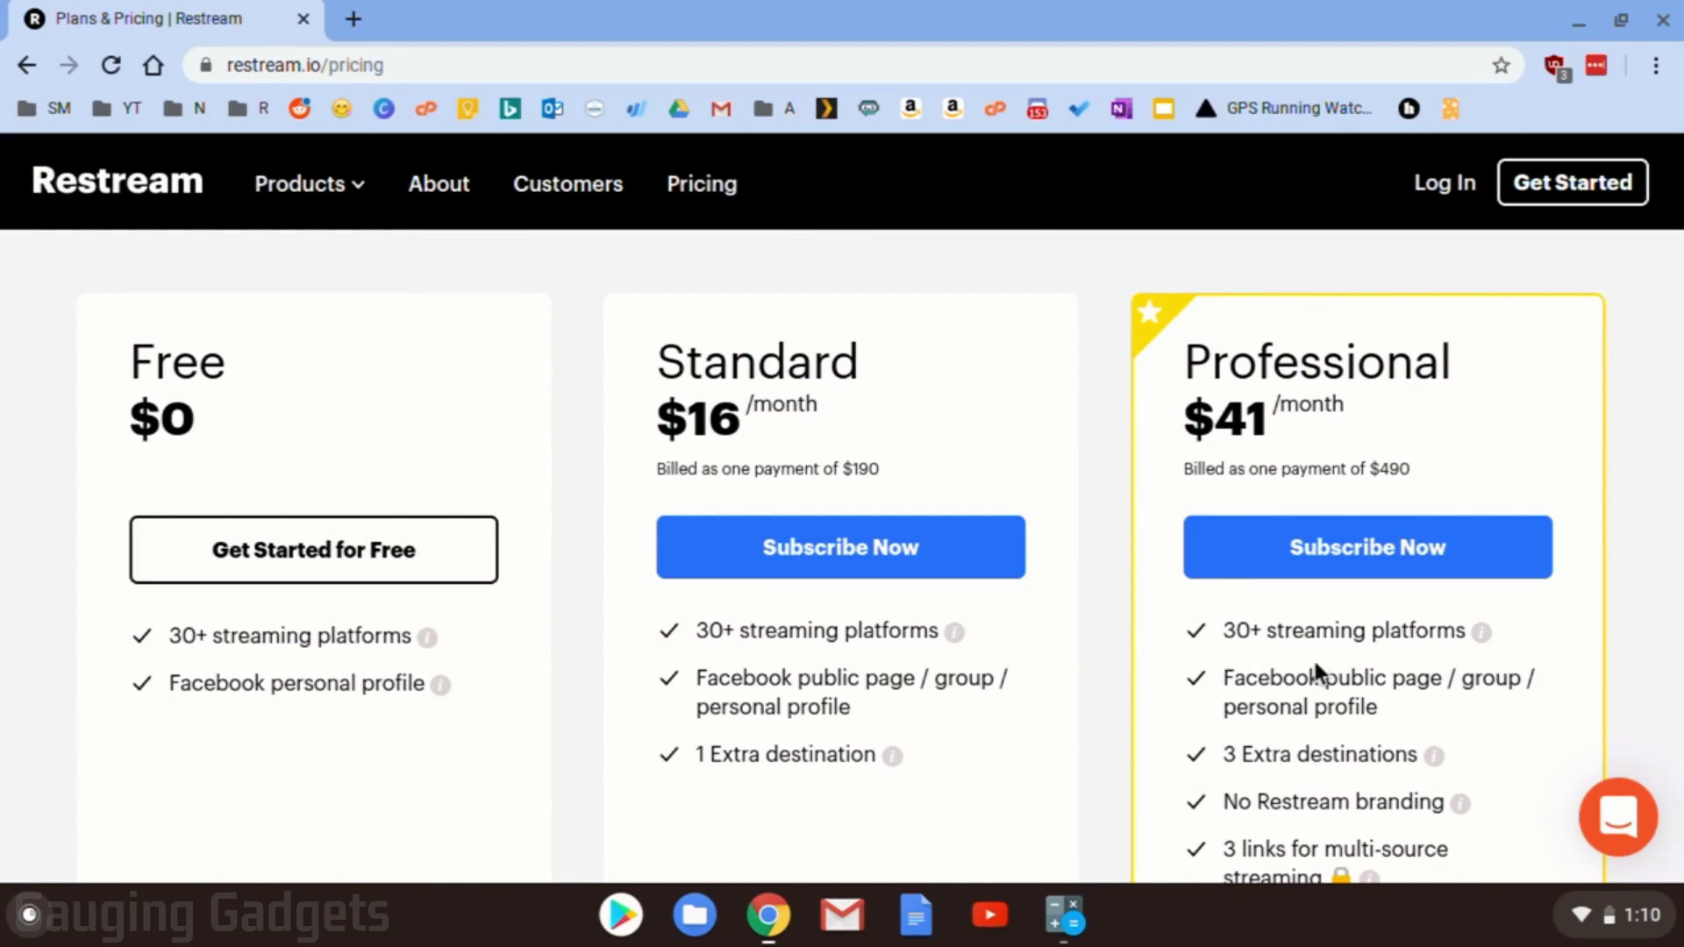
scroll(525, 645, "up", 1)
scroll(524, 645, "down", 1)
scroll(213, 250, "up", 5)
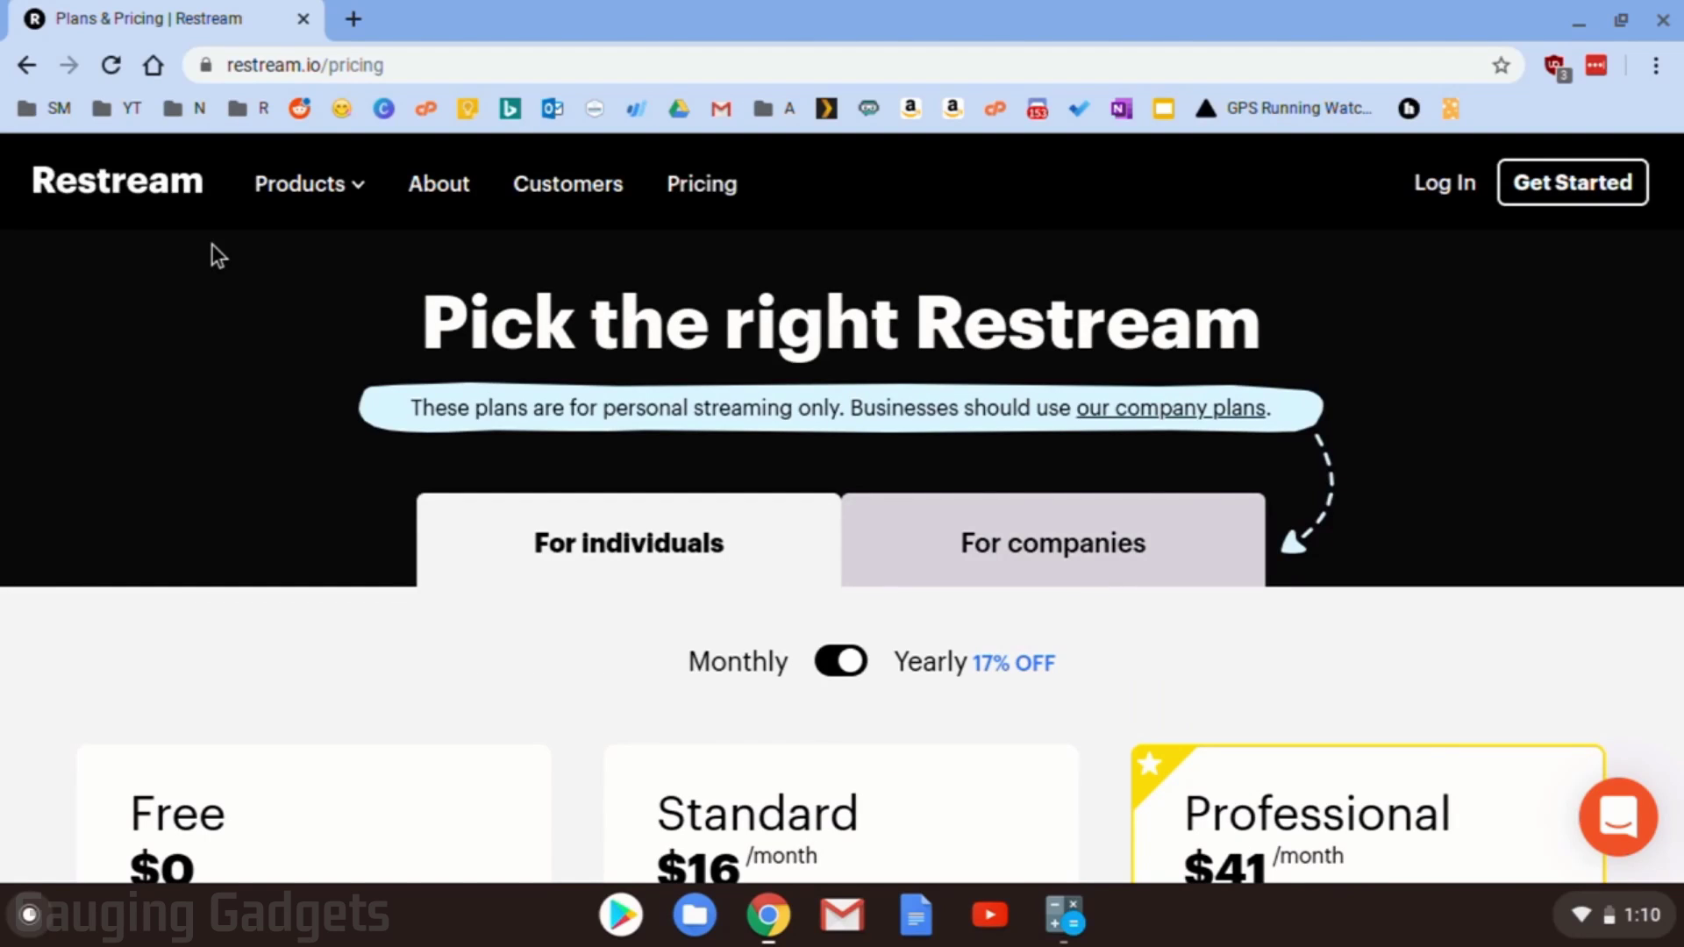
left_click(118, 181)
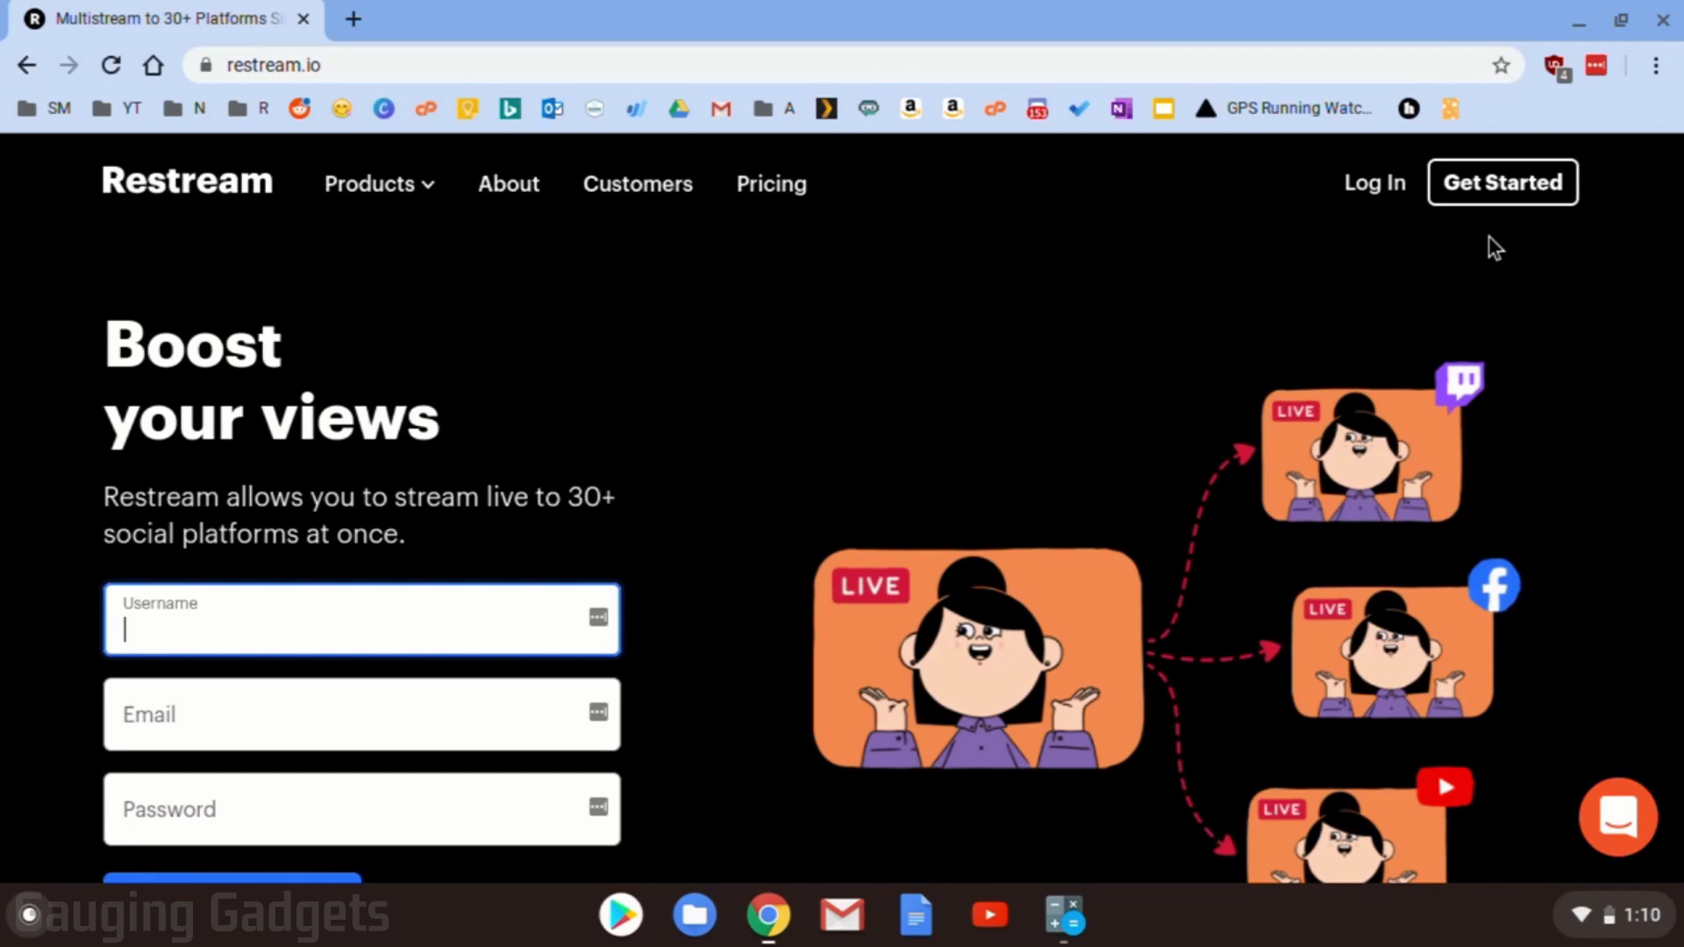
Get started with Restream, begin adding a channel from the dashboard and browse the available streaming services
left_click(1515, 201)
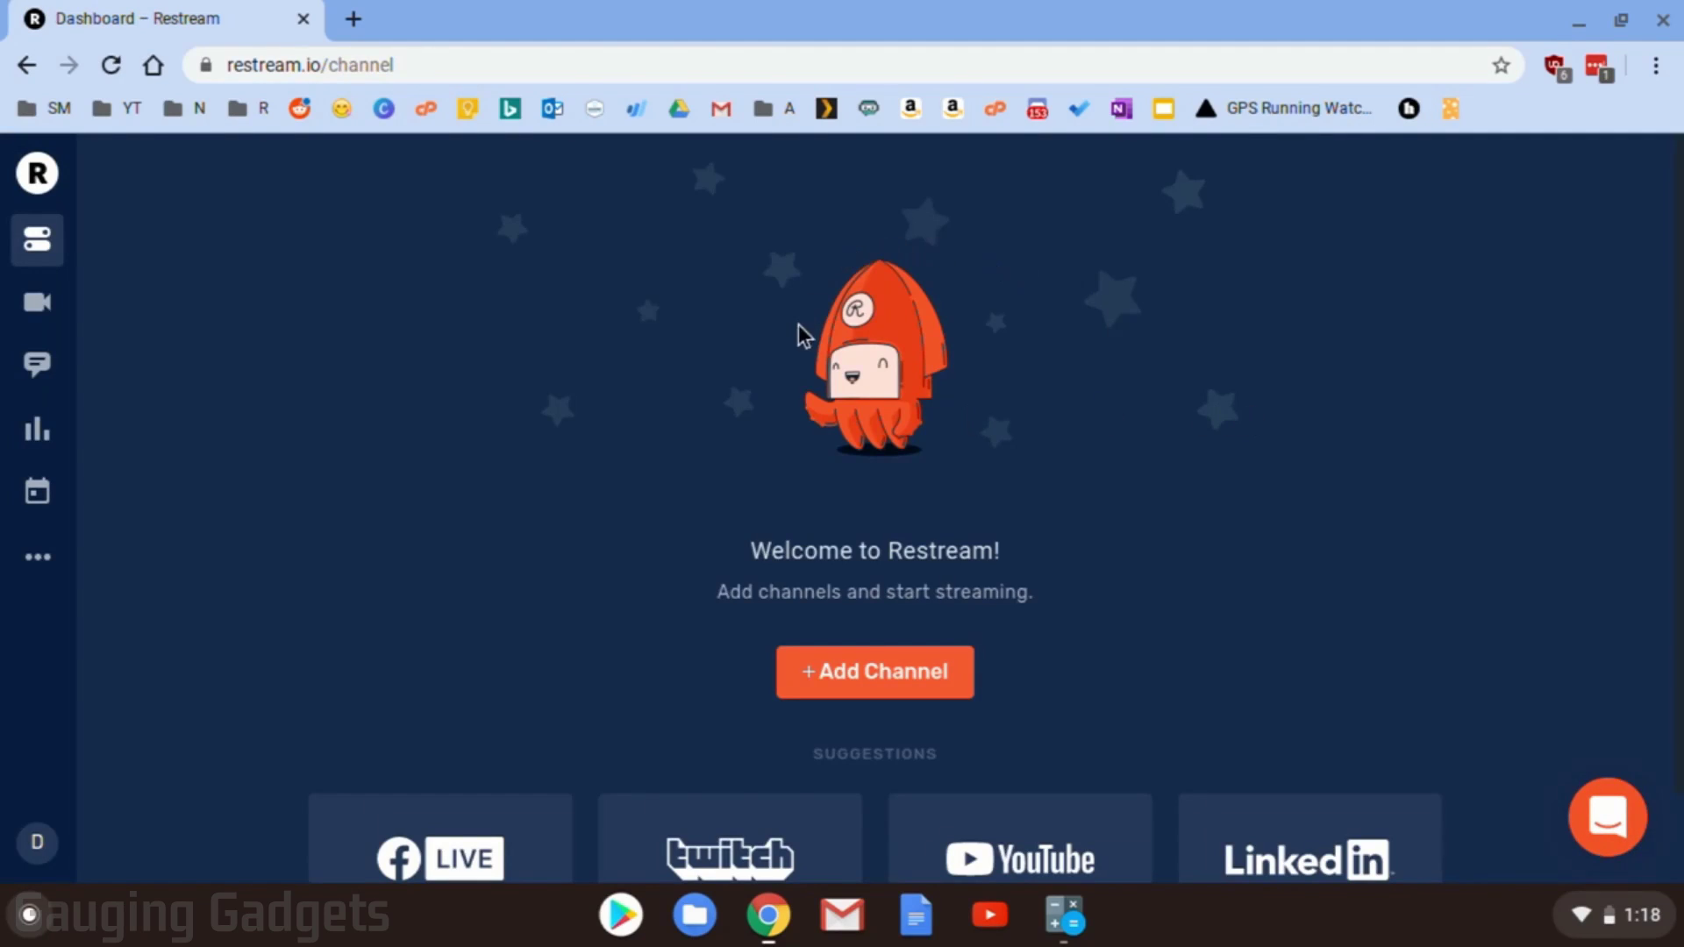
scroll(799, 325, "down", 2)
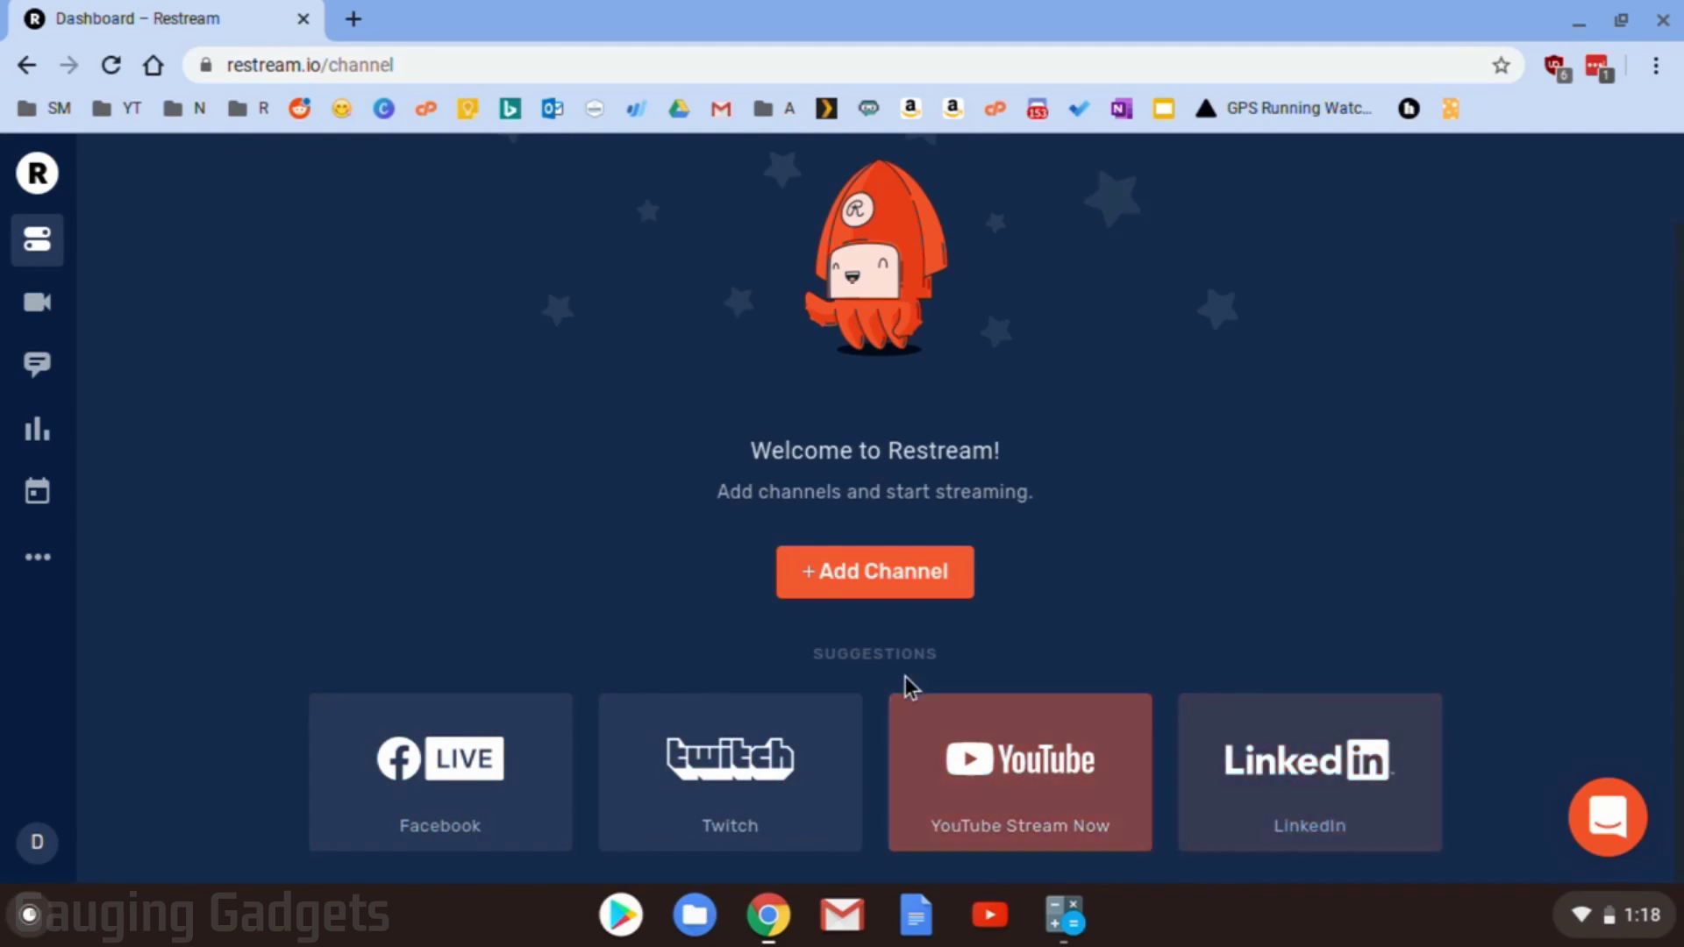
left_click(864, 586)
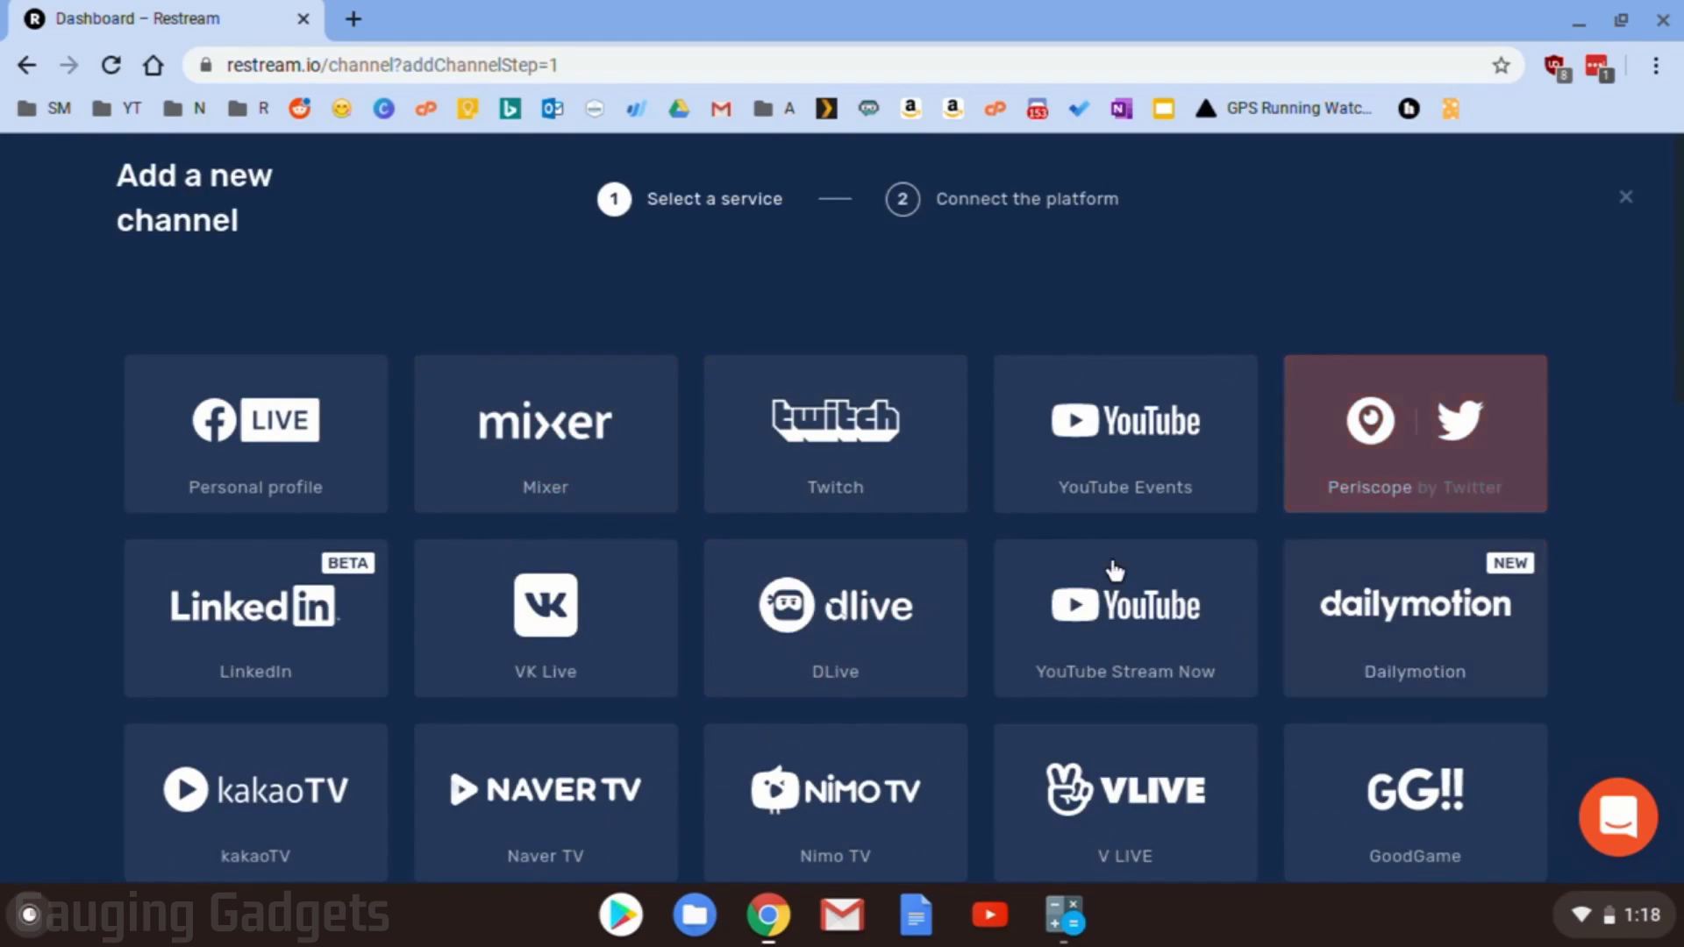
scroll(1005, 591, "down", 10)
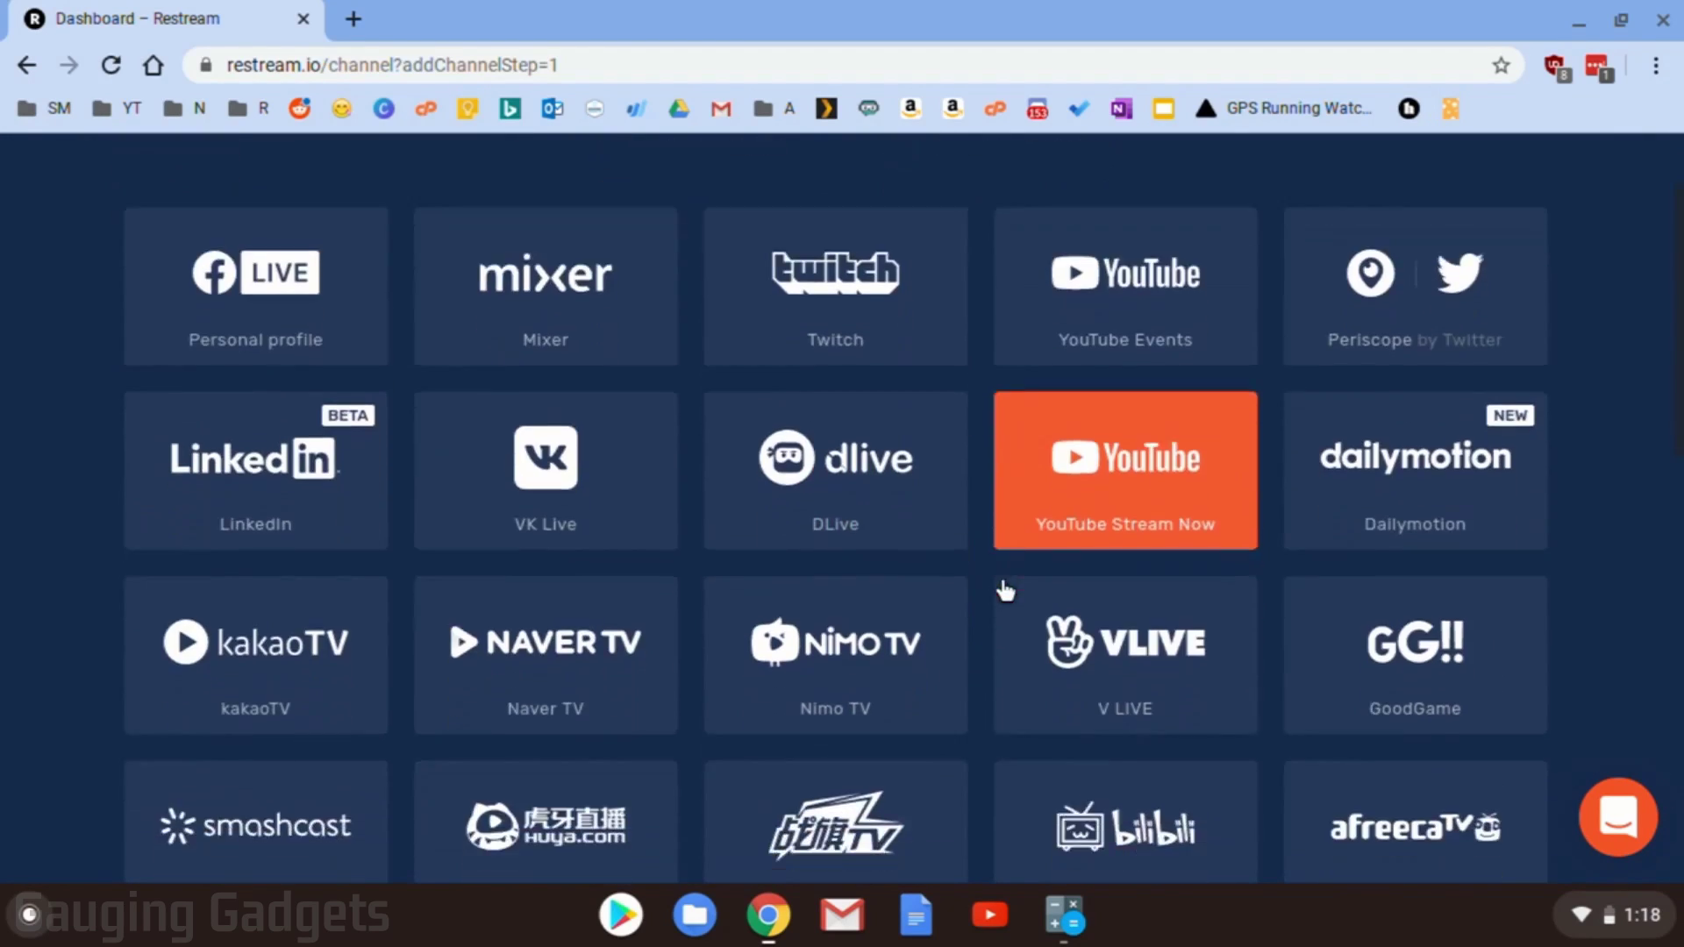
scroll(1006, 590, "up", 10)
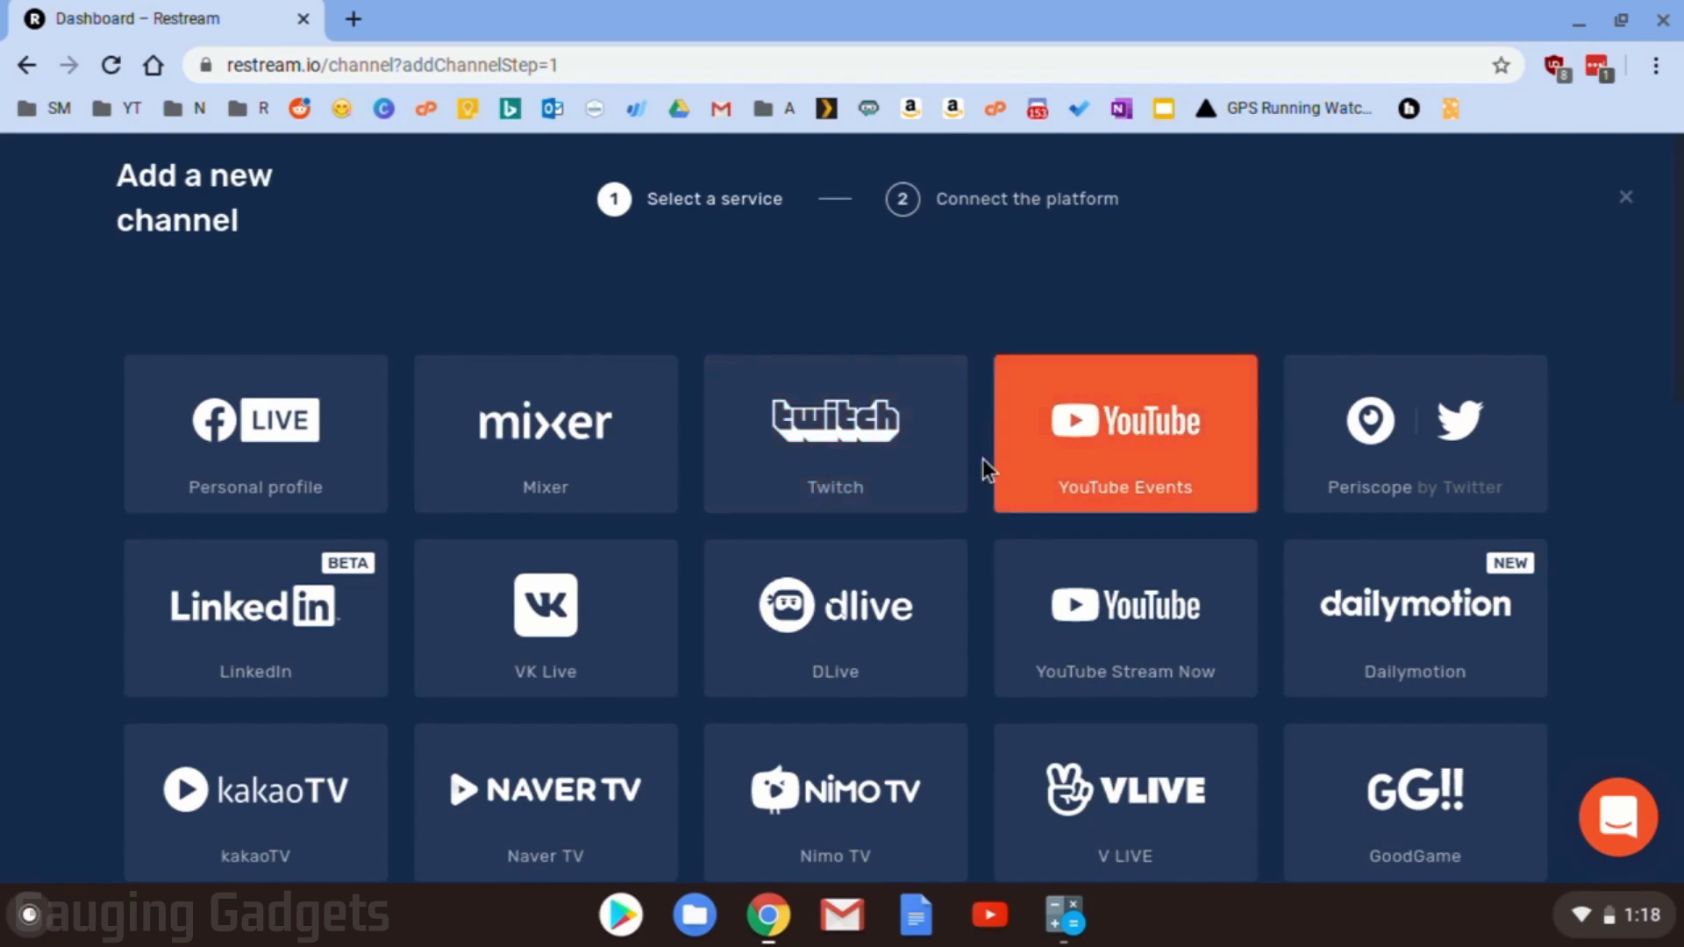
Add Twitch as a channel, authorize Restream's access to the account and dismiss the dashboard hint
left_click(835, 490)
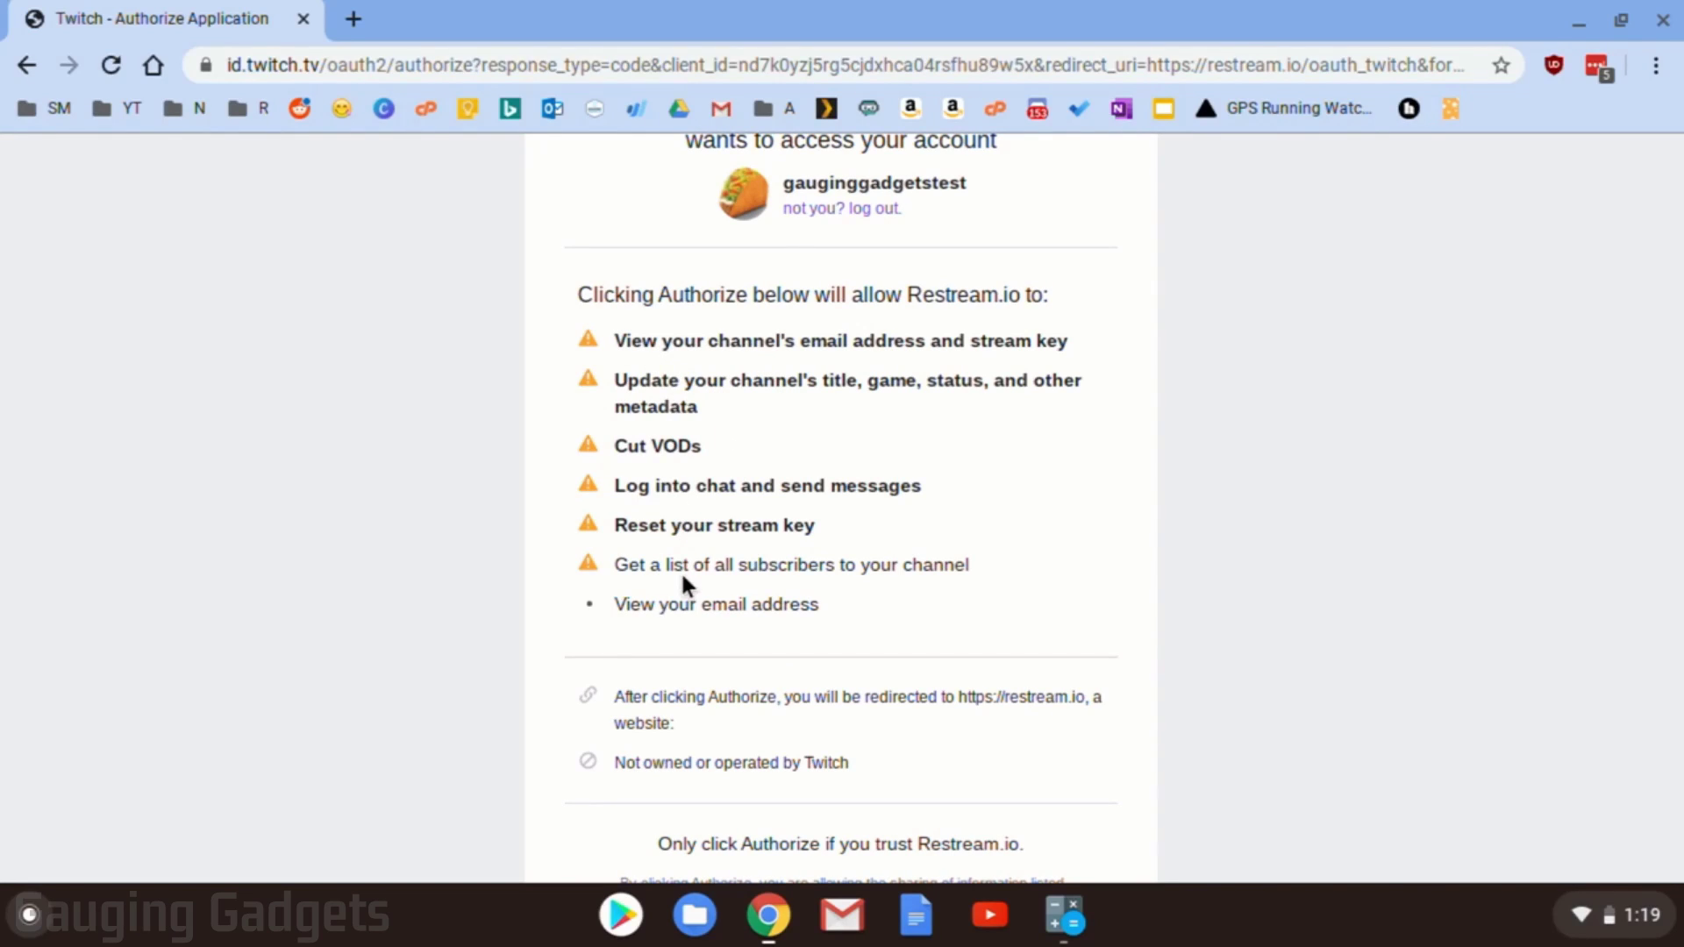
scroll(682, 583, "down", 4)
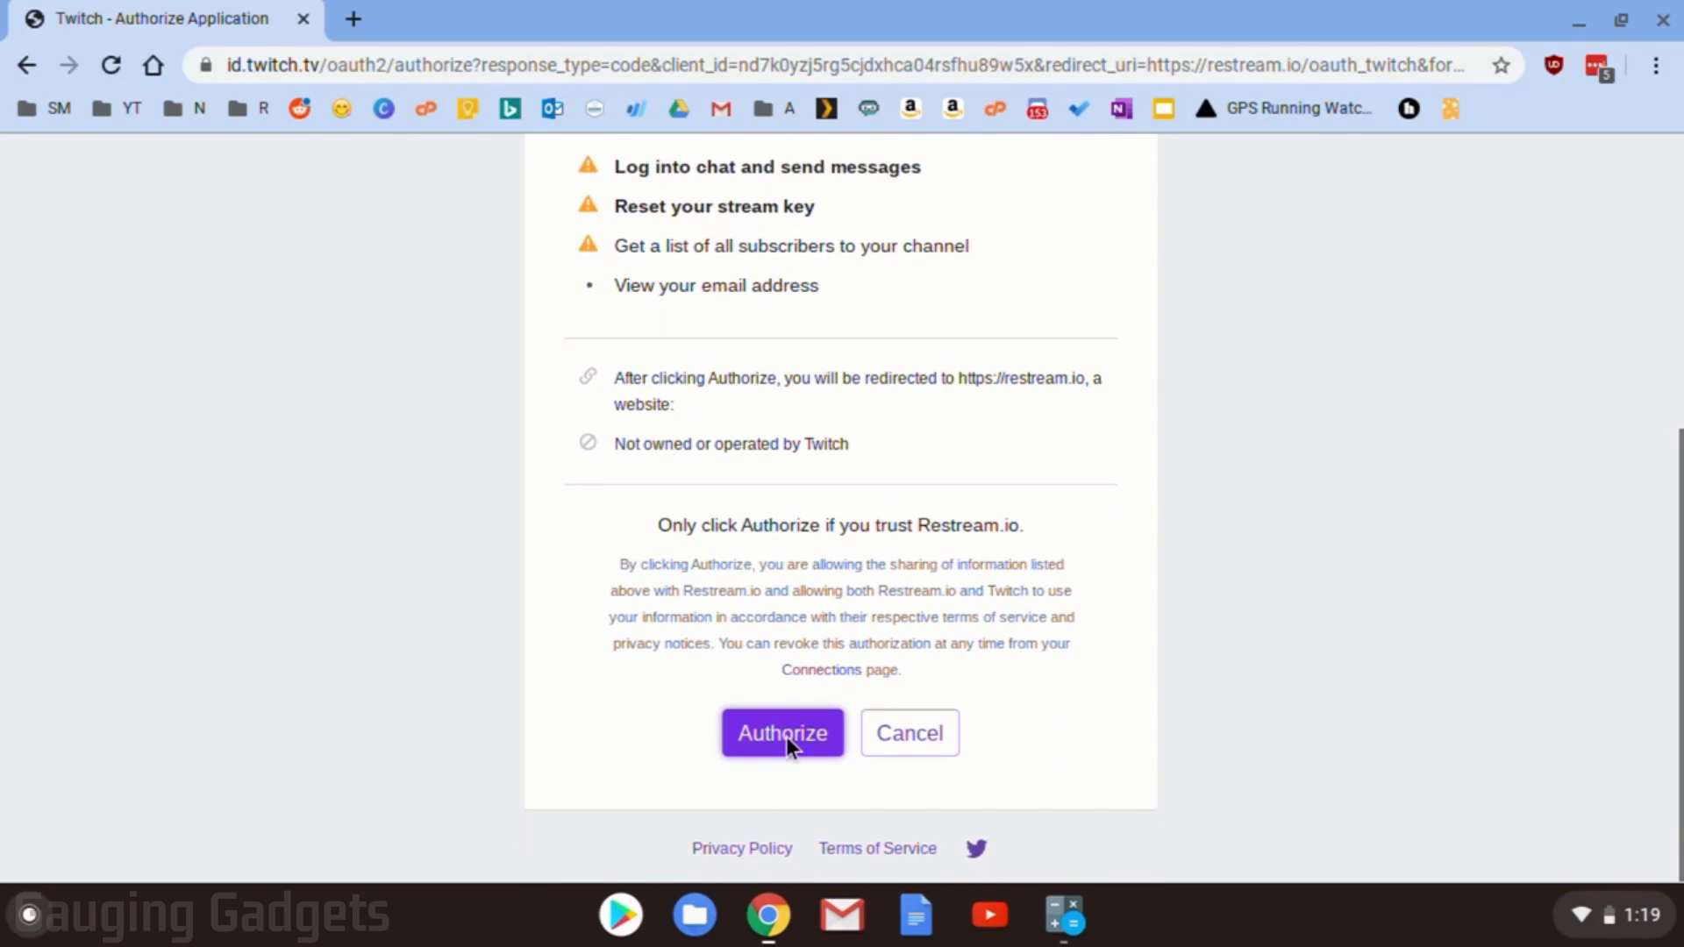
left_click(788, 744)
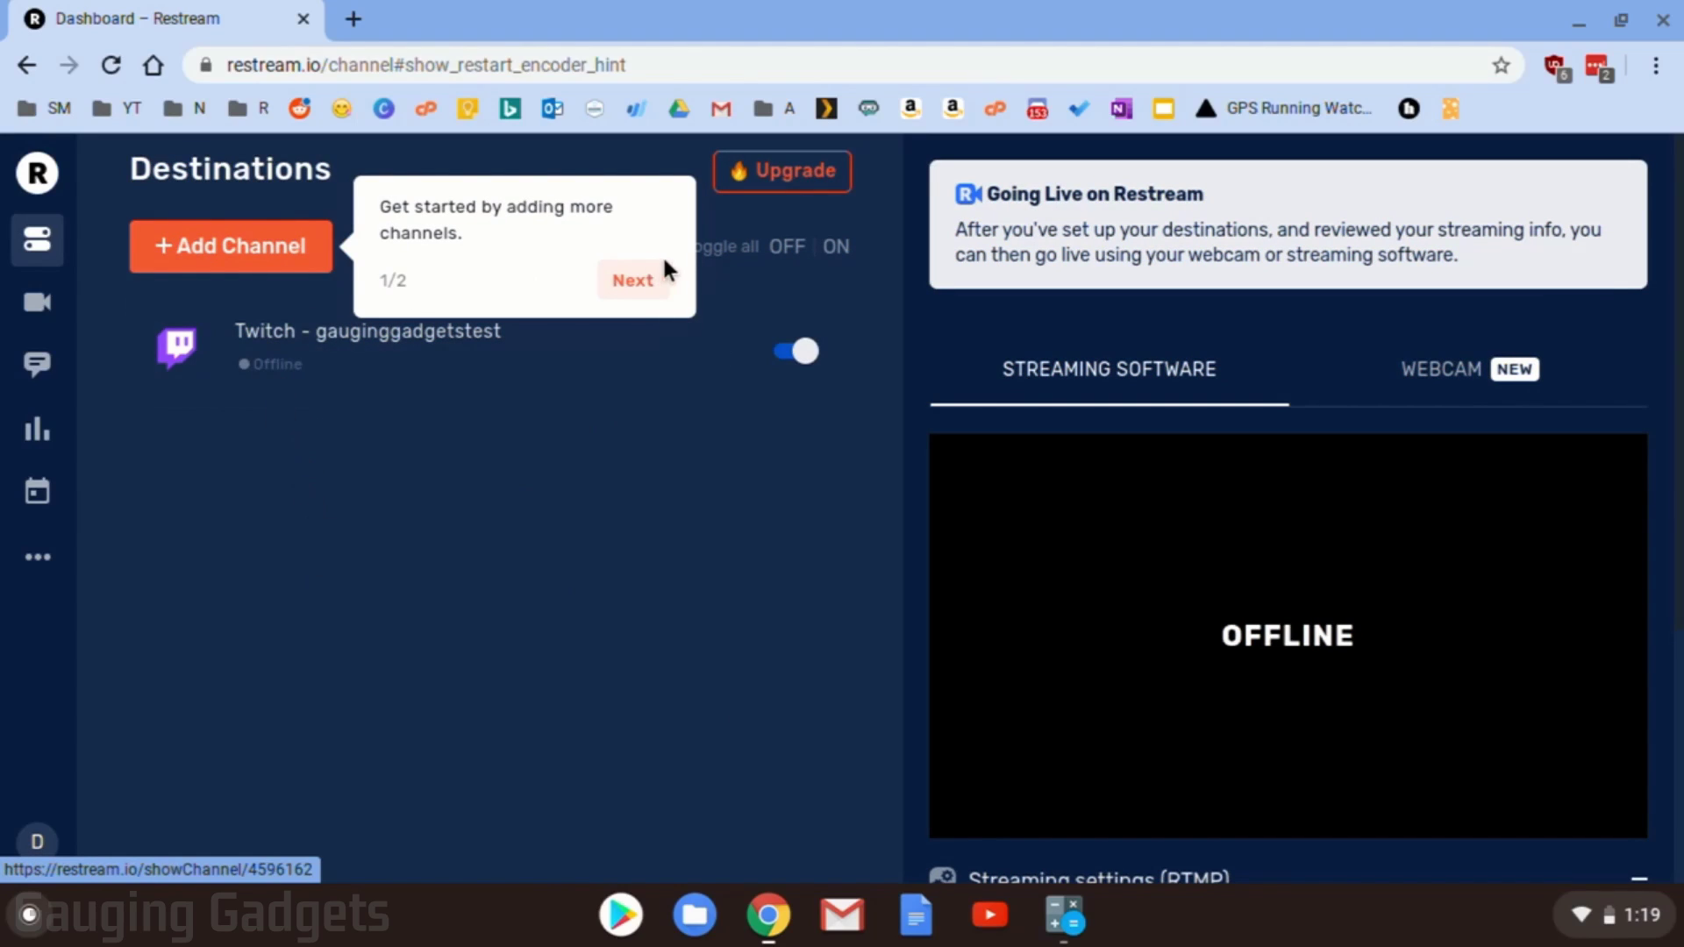
left_click(779, 318)
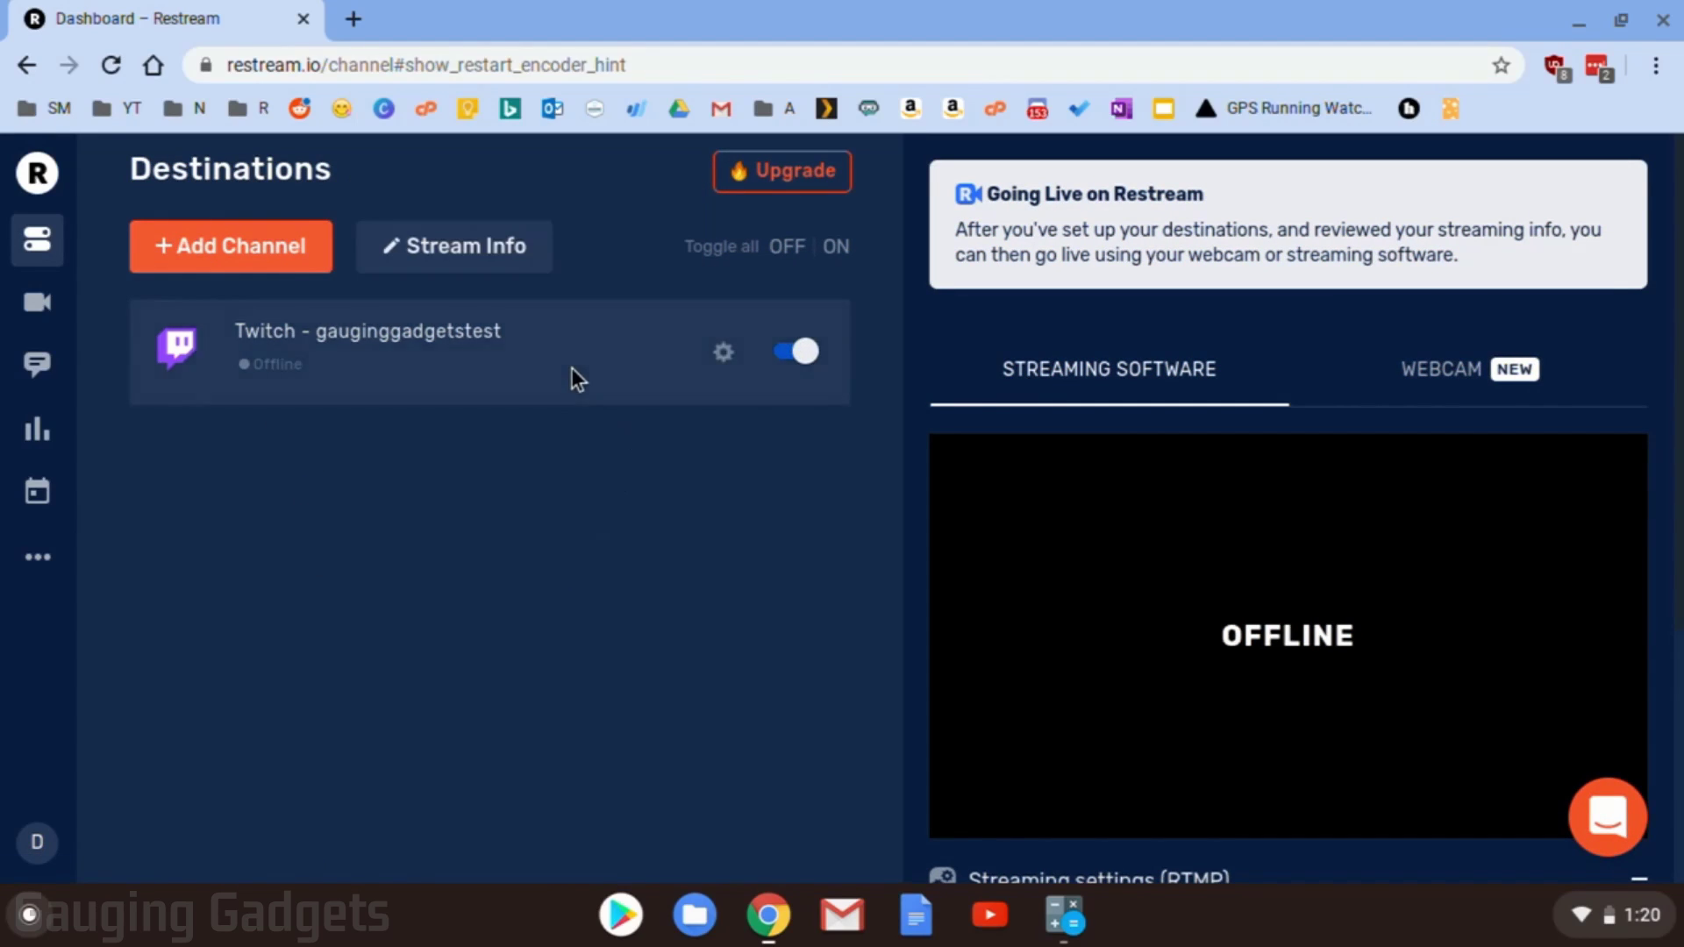
Open the Live Studio and allow it to use the microphone and camera
scroll(1042, 461, "down", 4)
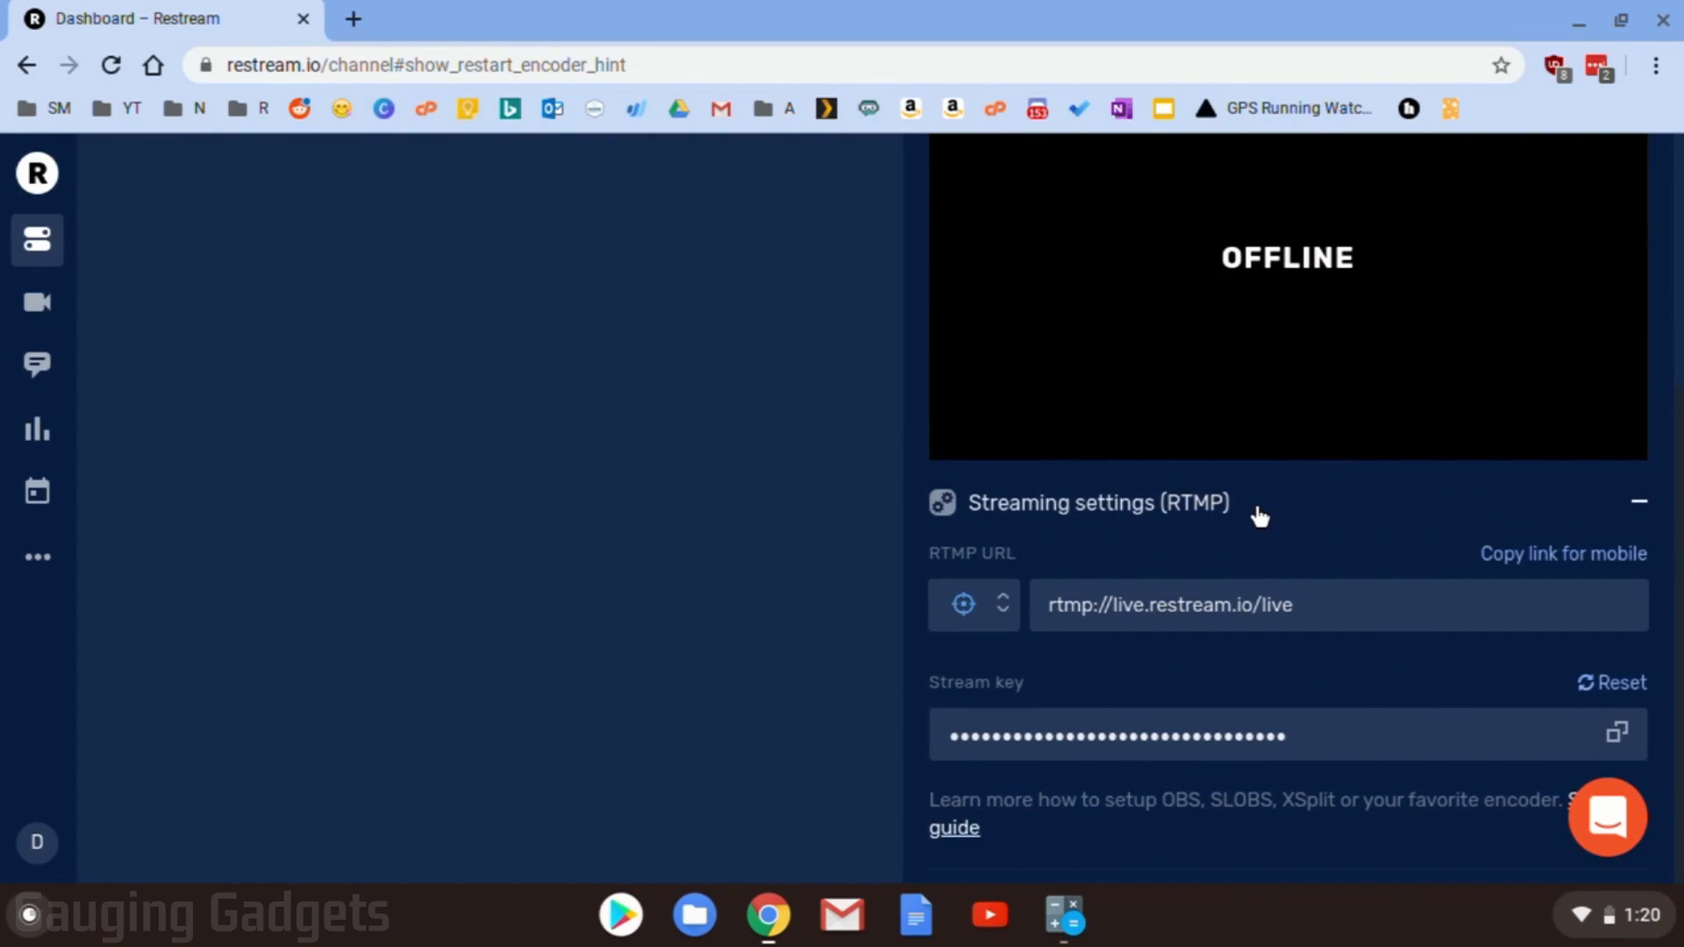
scroll(1259, 518, "up", 4)
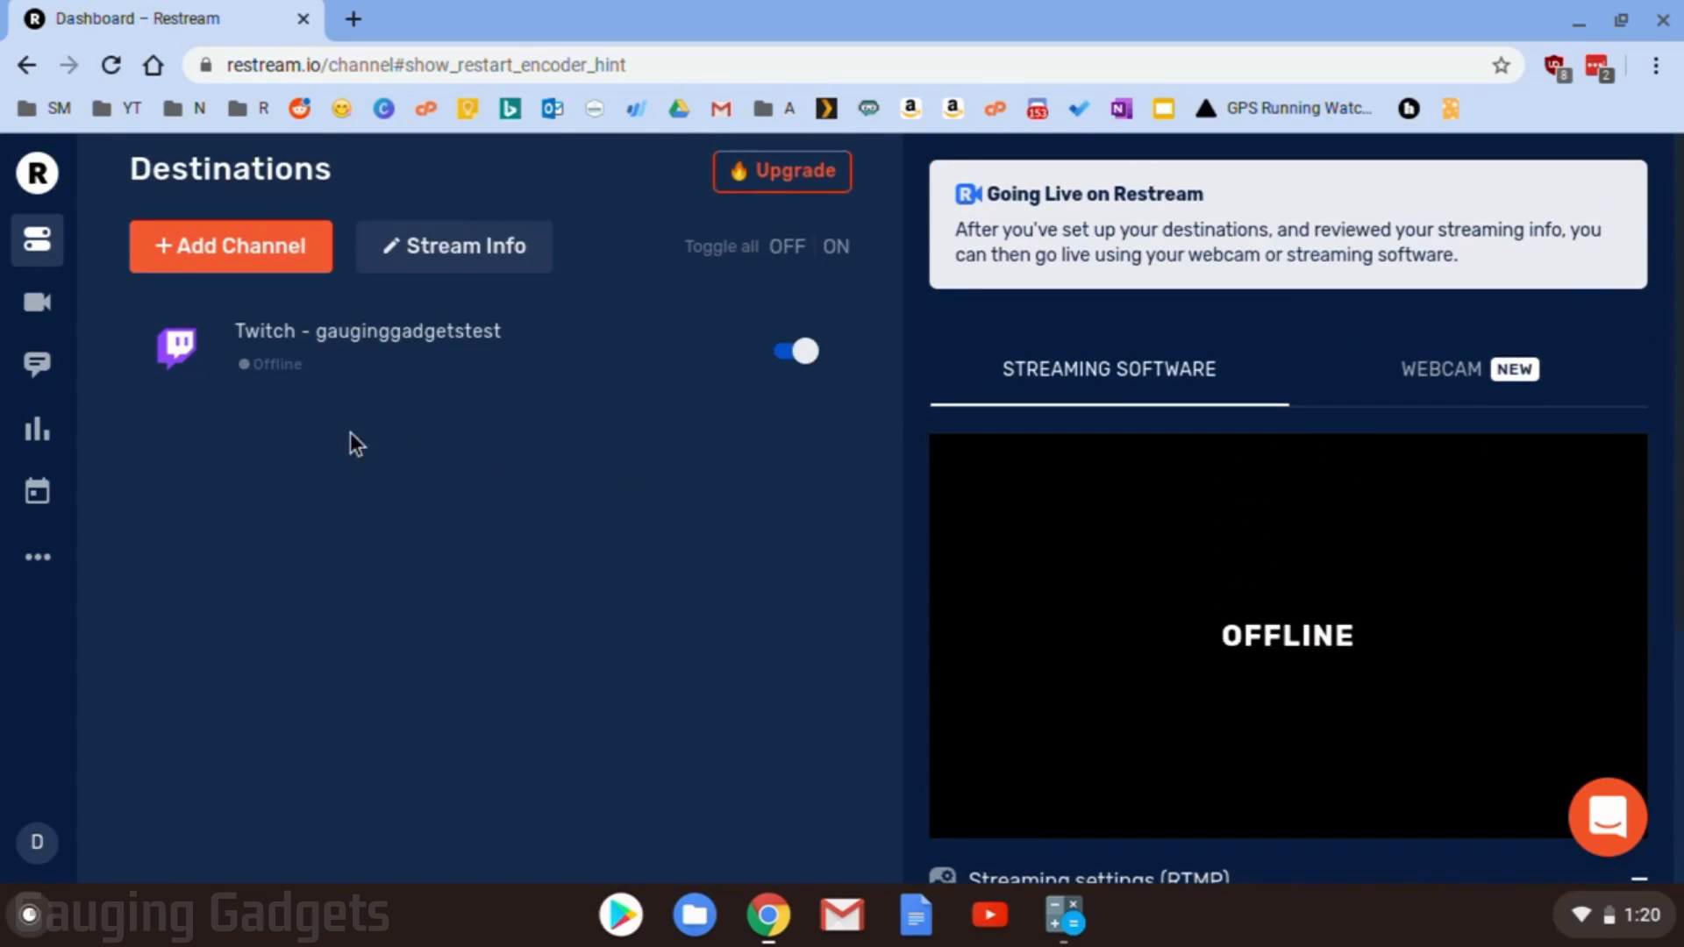
left_click(39, 309)
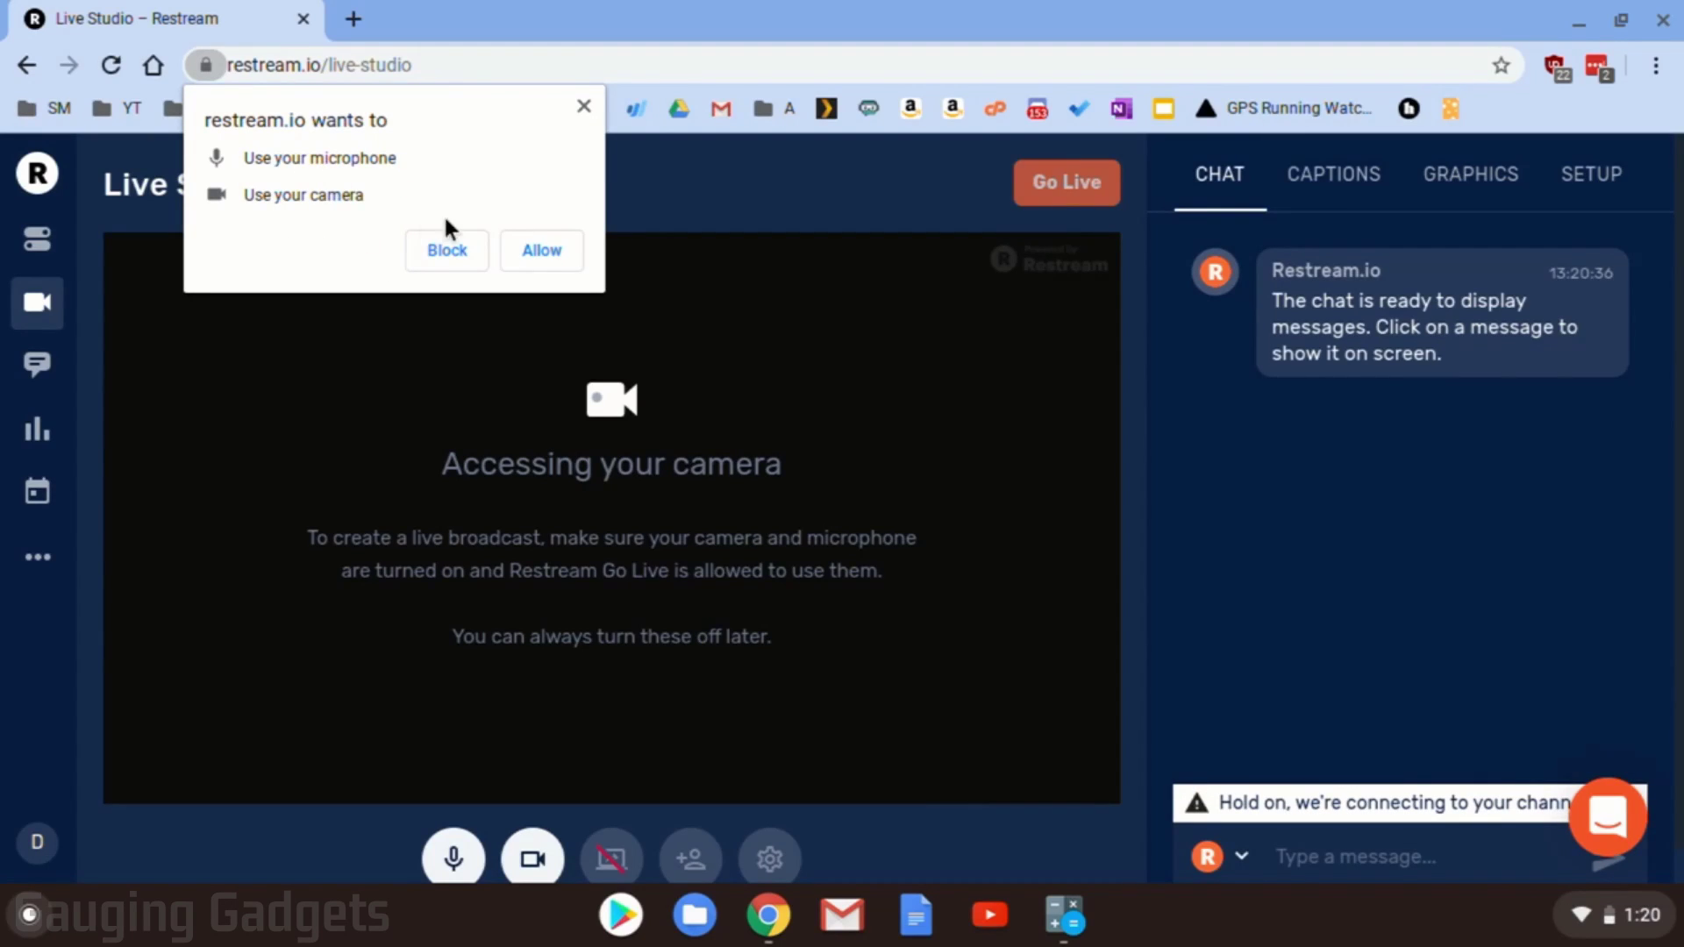
left_click(539, 252)
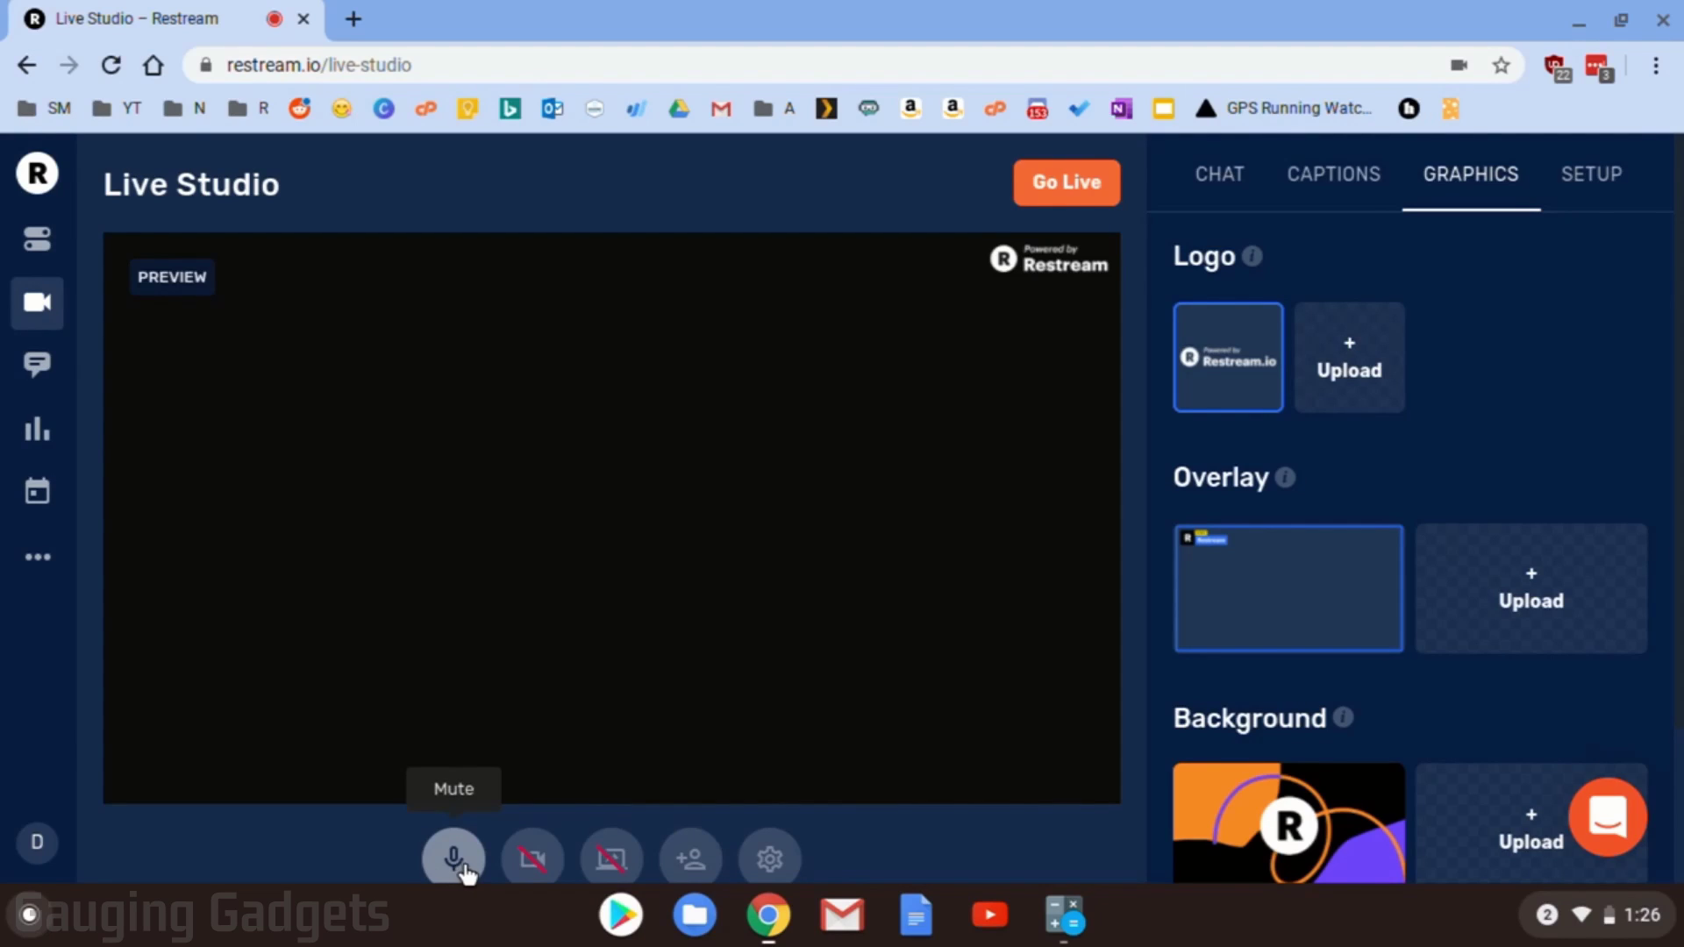
Test the camera in the studio preview by enabling it and disabling it again
left_click(535, 860)
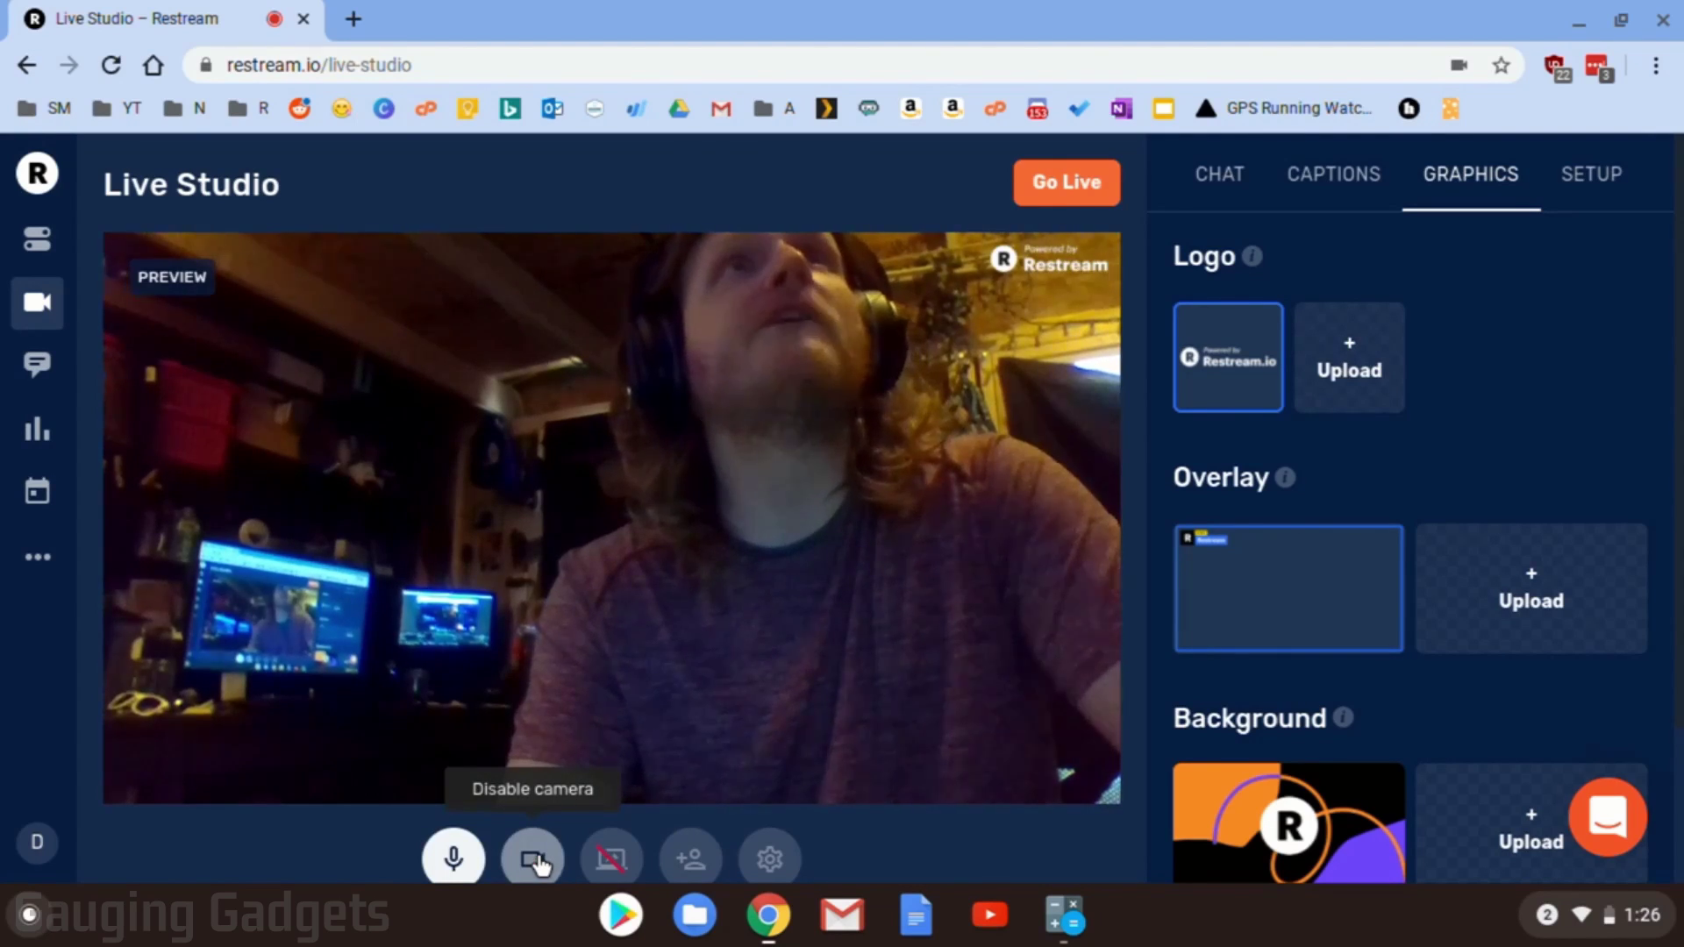
left_click(534, 861)
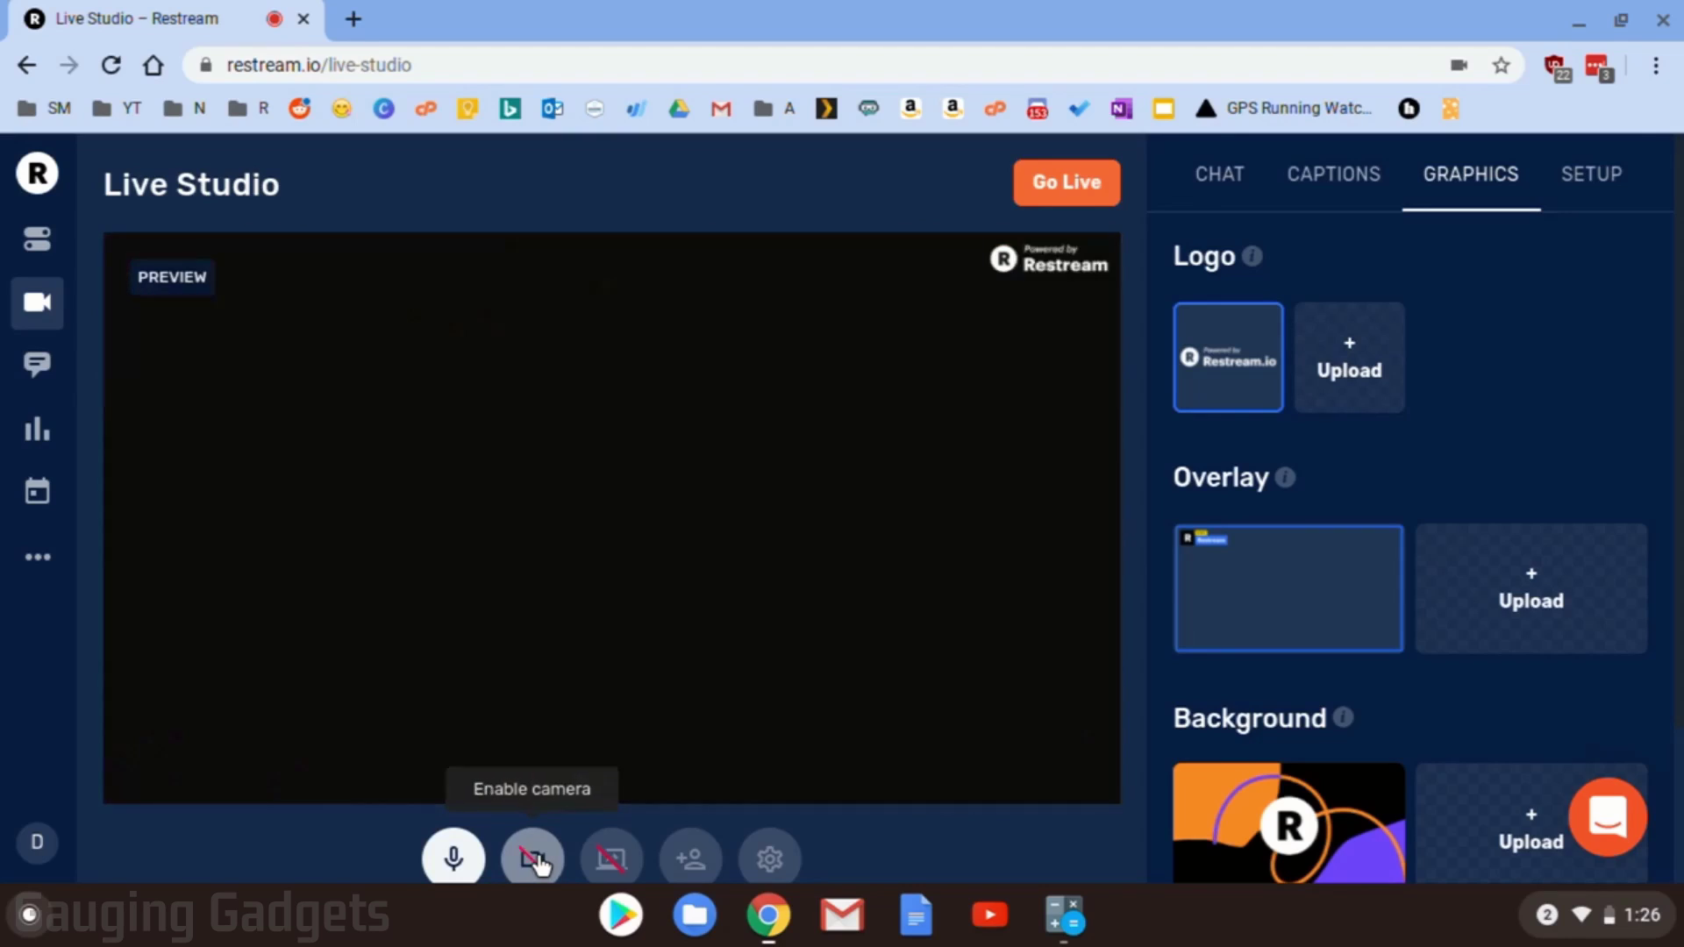
Share the entire built-in display in the studio and dismiss the sharing notification
left_click(612, 861)
left_click(612, 861)
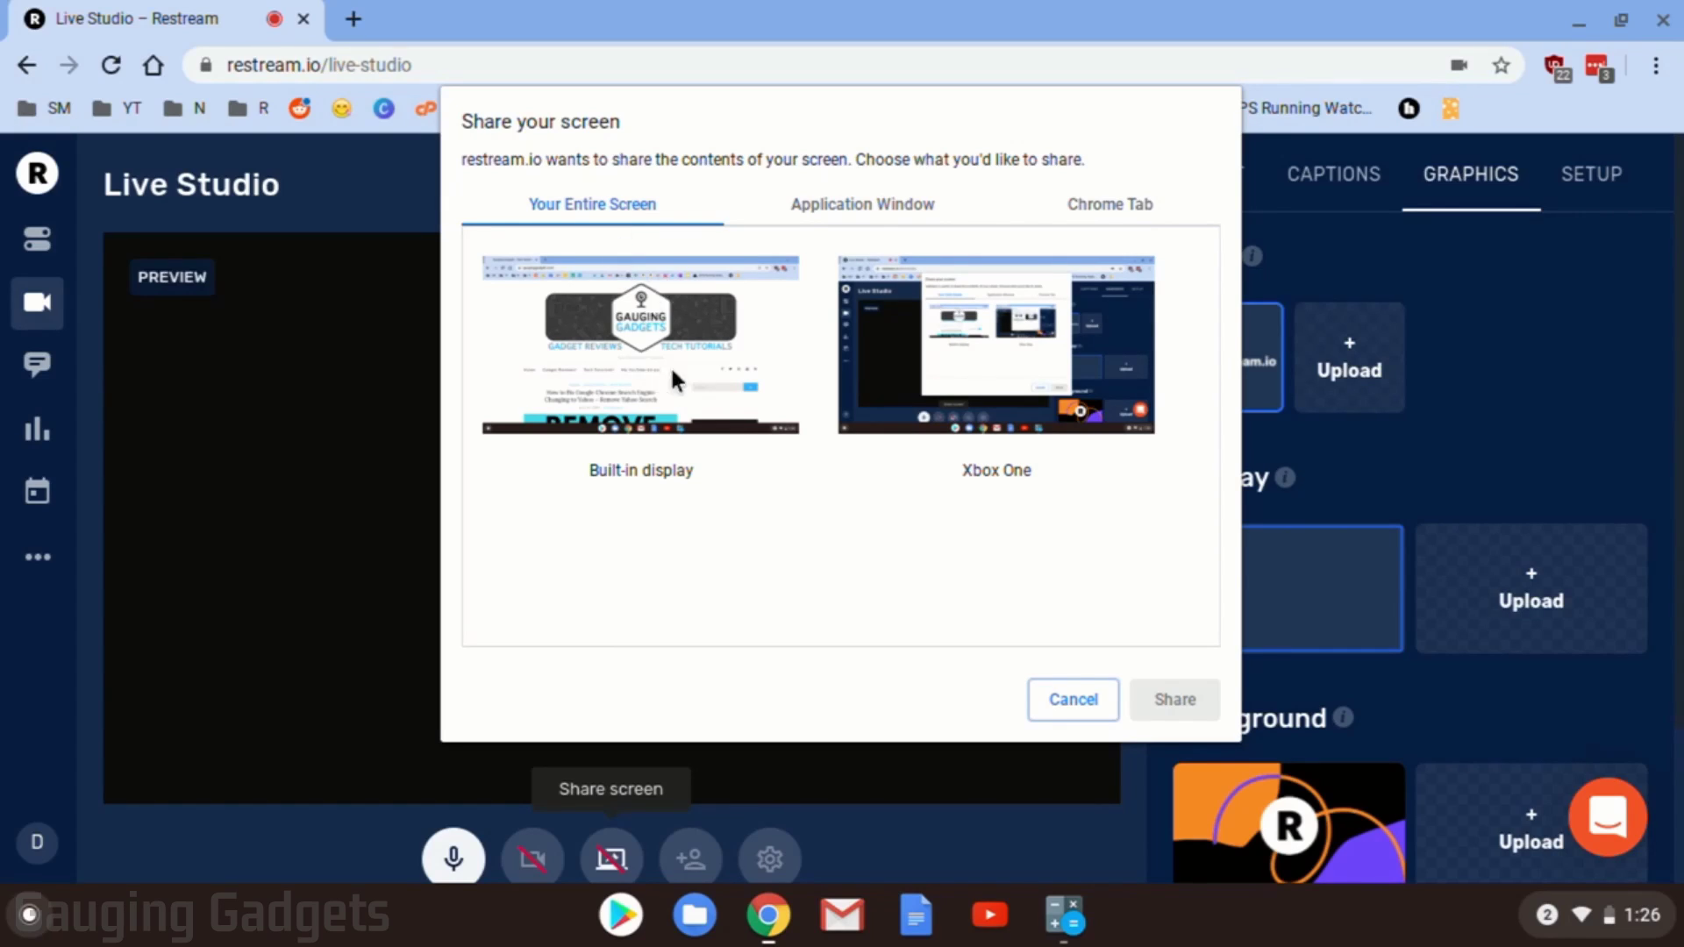
left_click(871, 215)
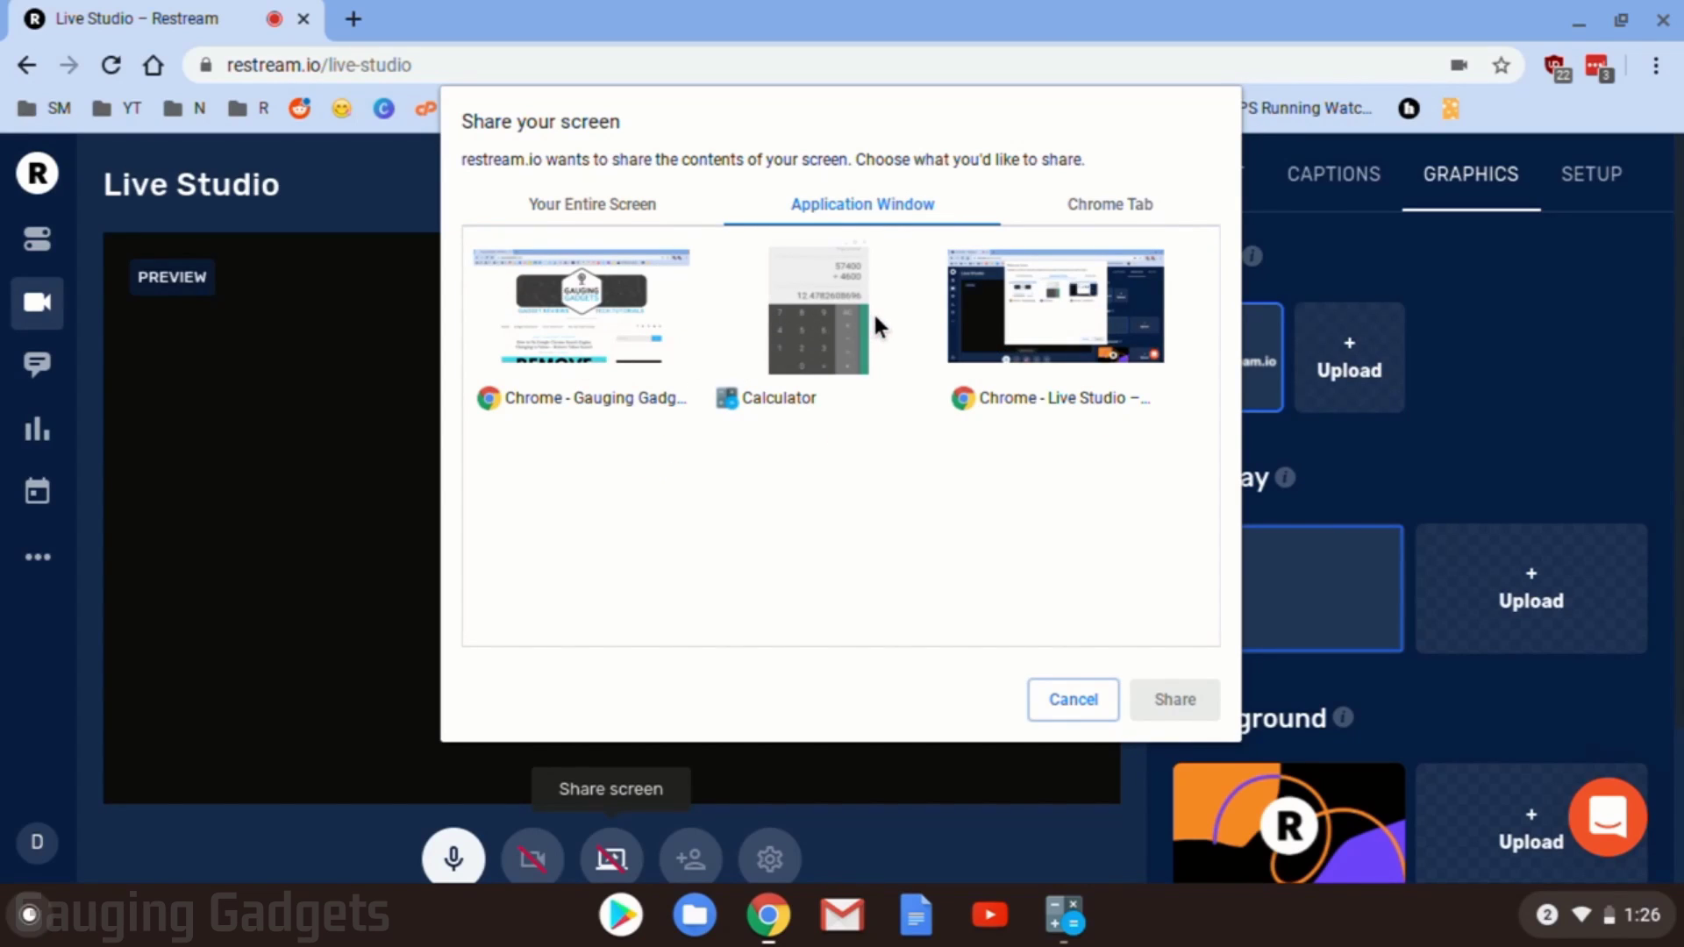
left_click(1112, 203)
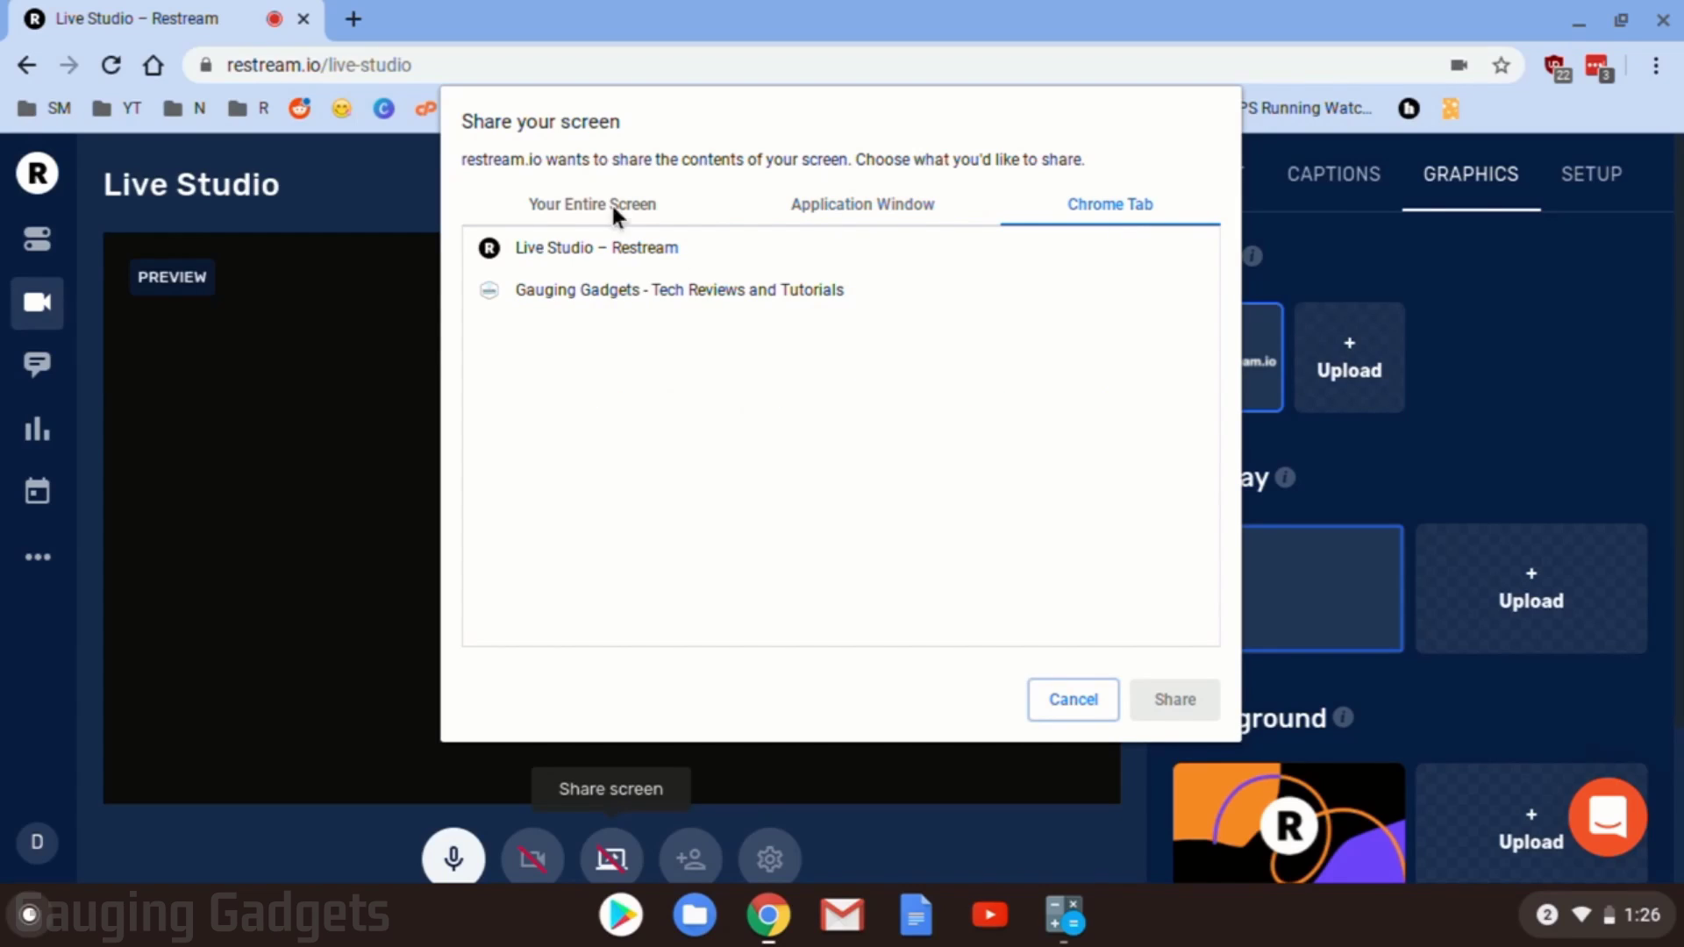
left_click(583, 200)
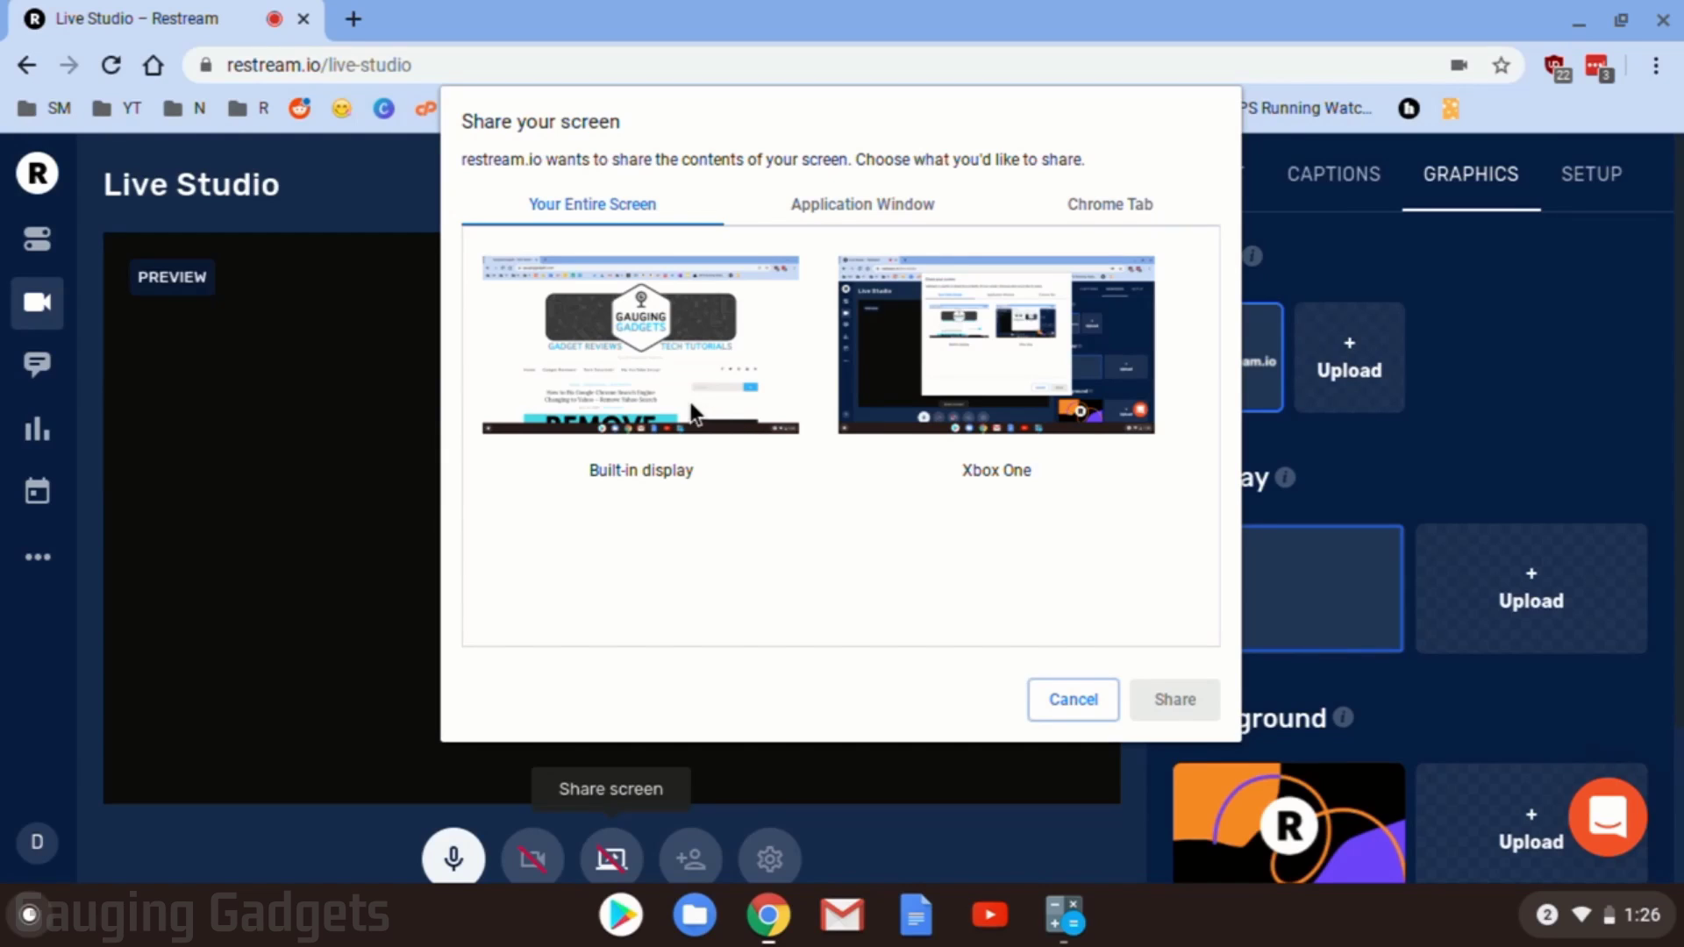
left_click(643, 386)
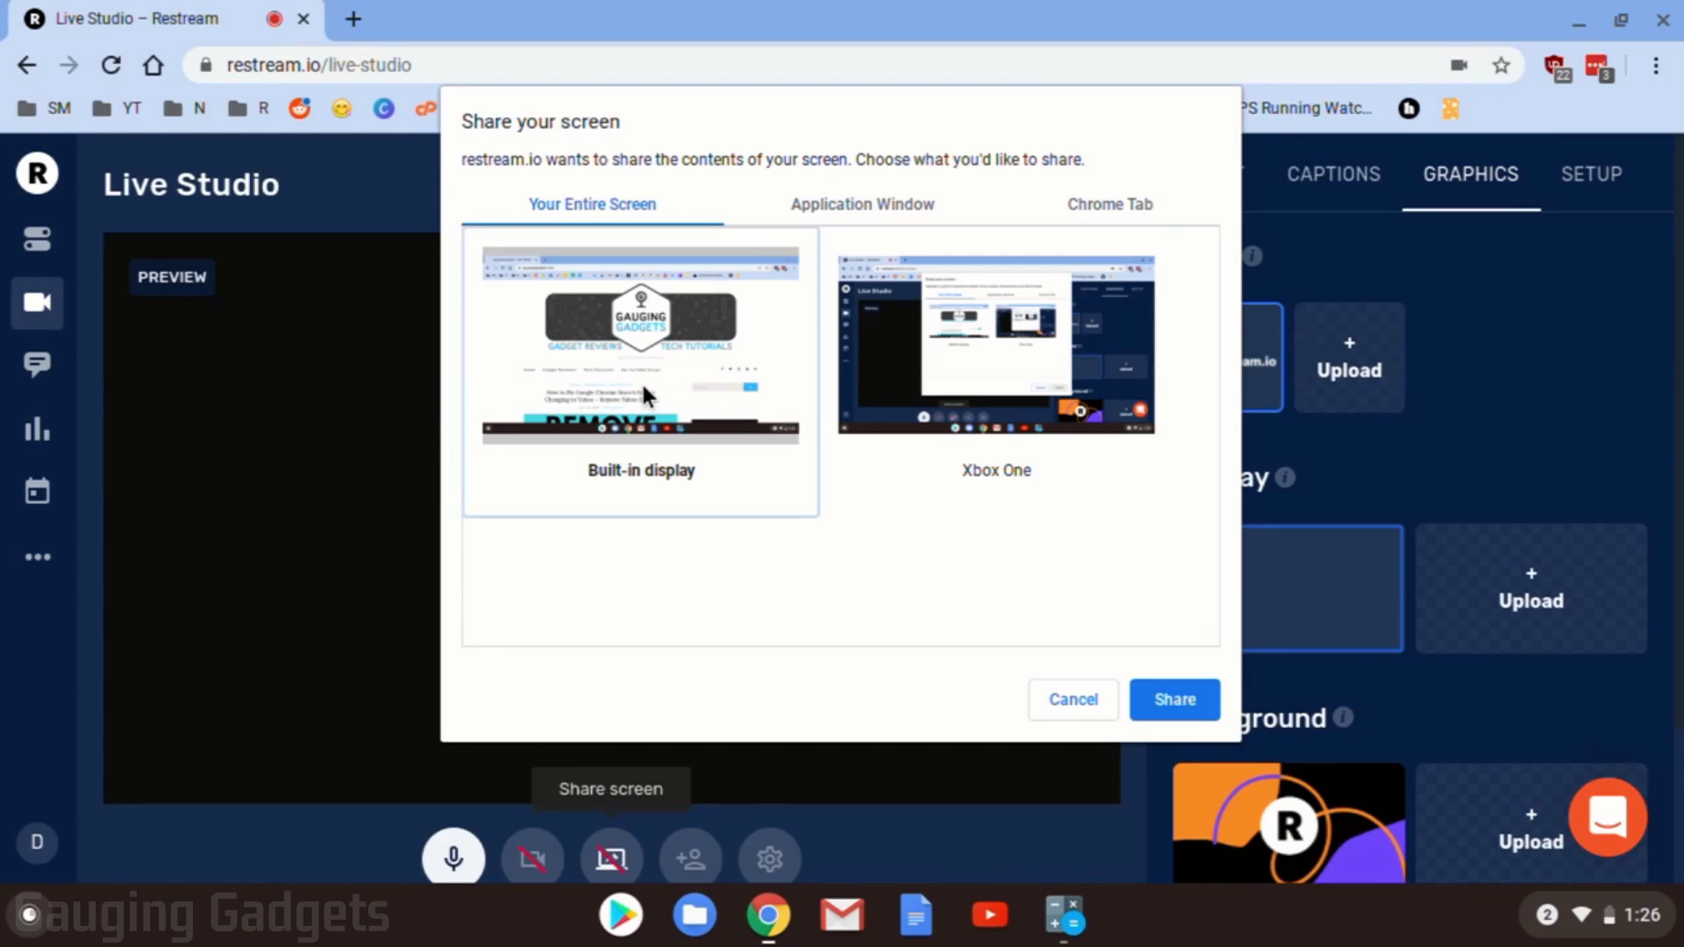
left_click(1175, 699)
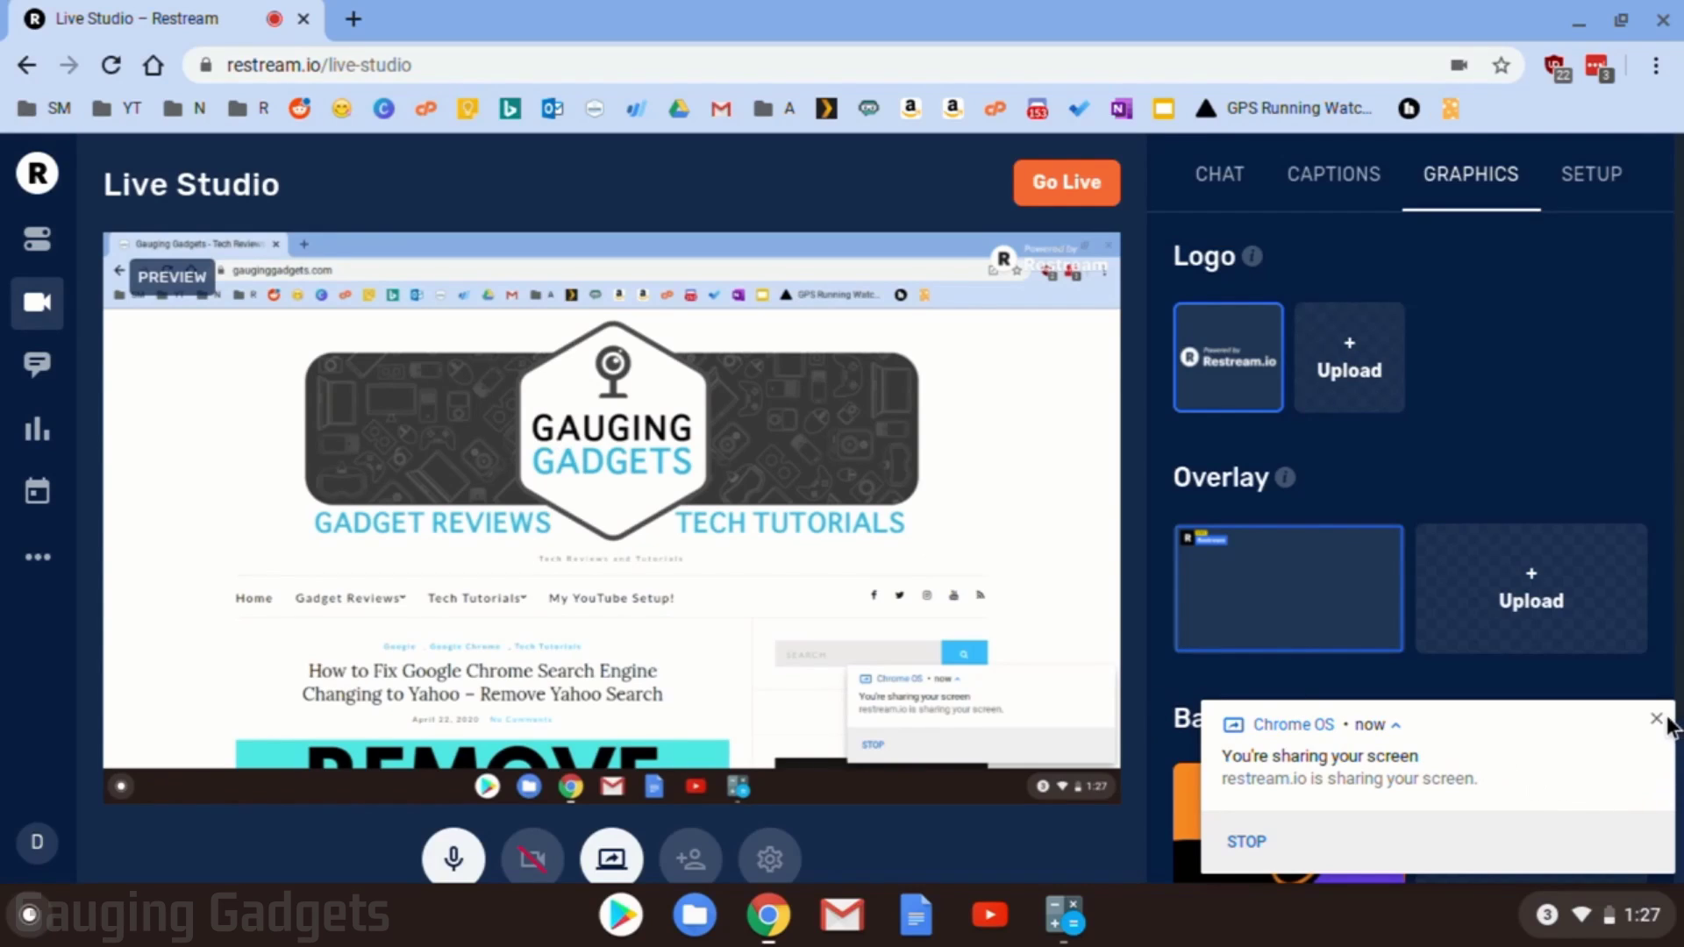
left_click(1656, 724)
Try the existing caption "Restream allows you to stream live to 30+ social platforms at once." on the preview and hide it again
left_click(1219, 173)
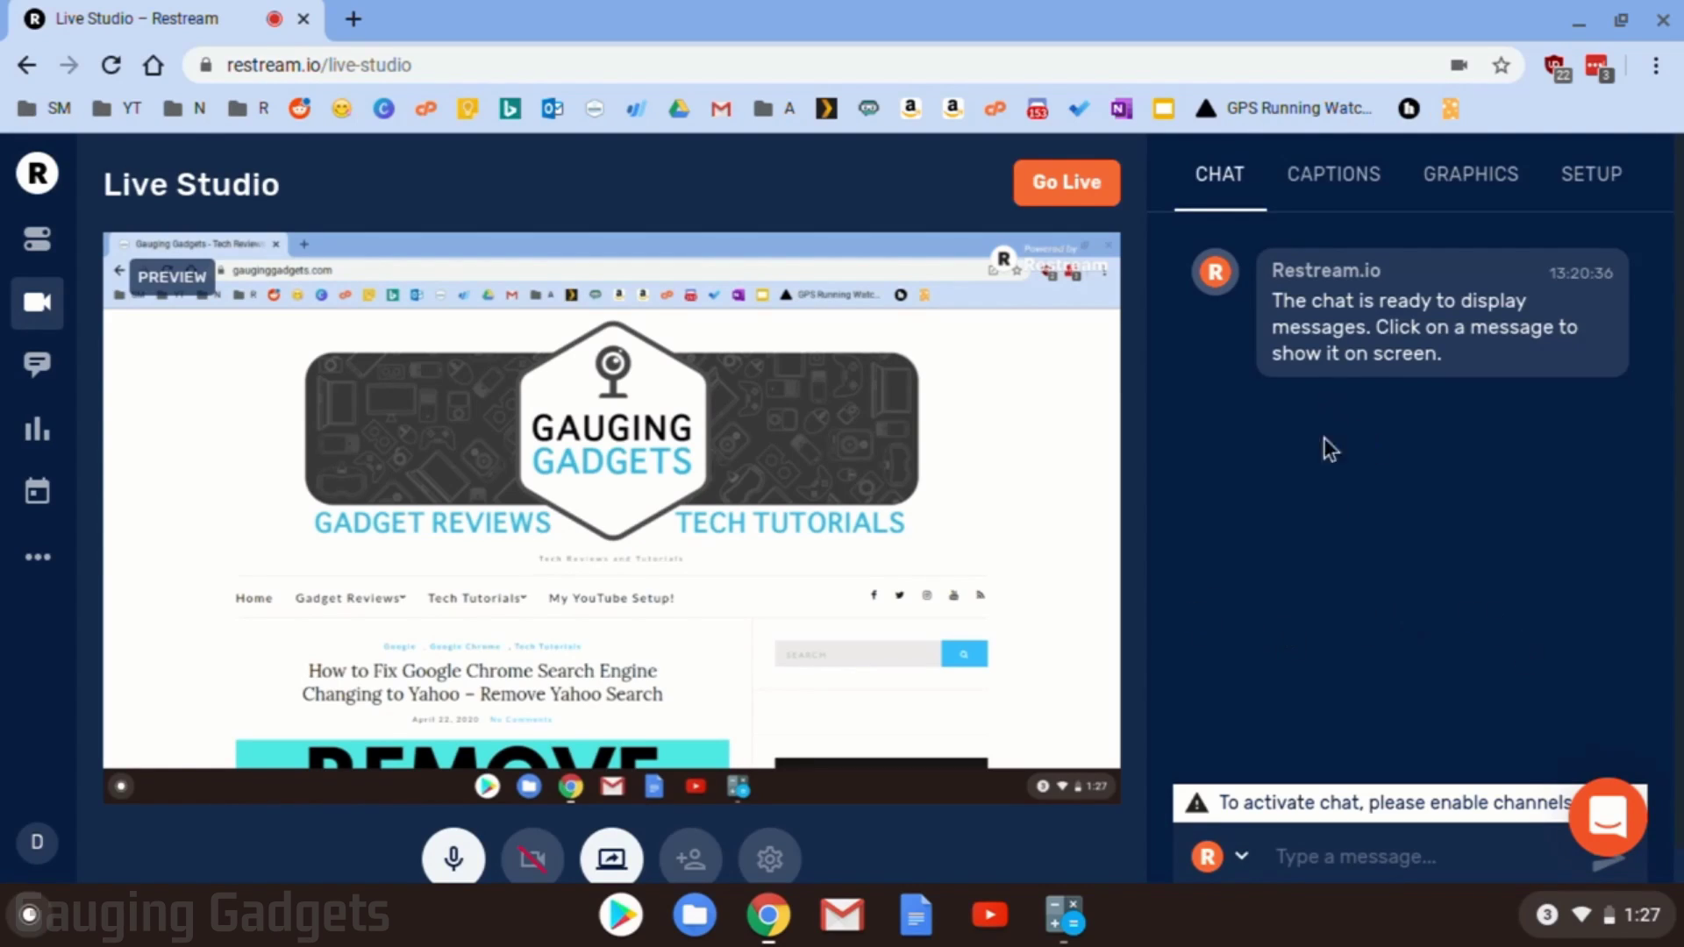
left_click(1334, 173)
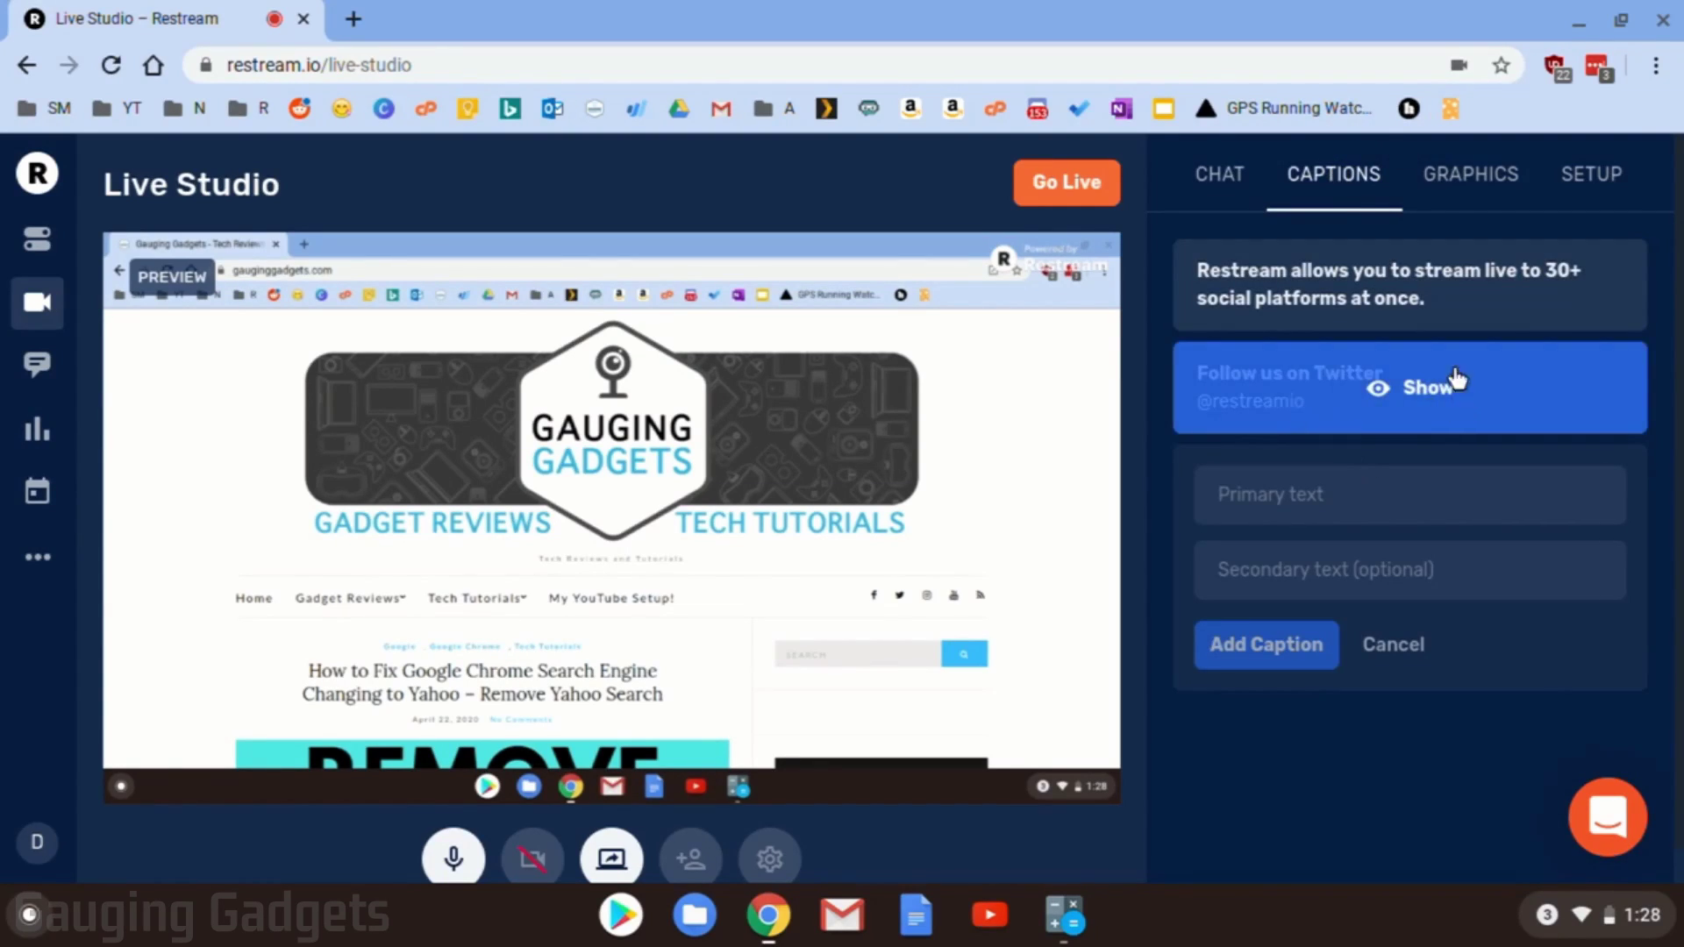
mouse_move(1408, 290)
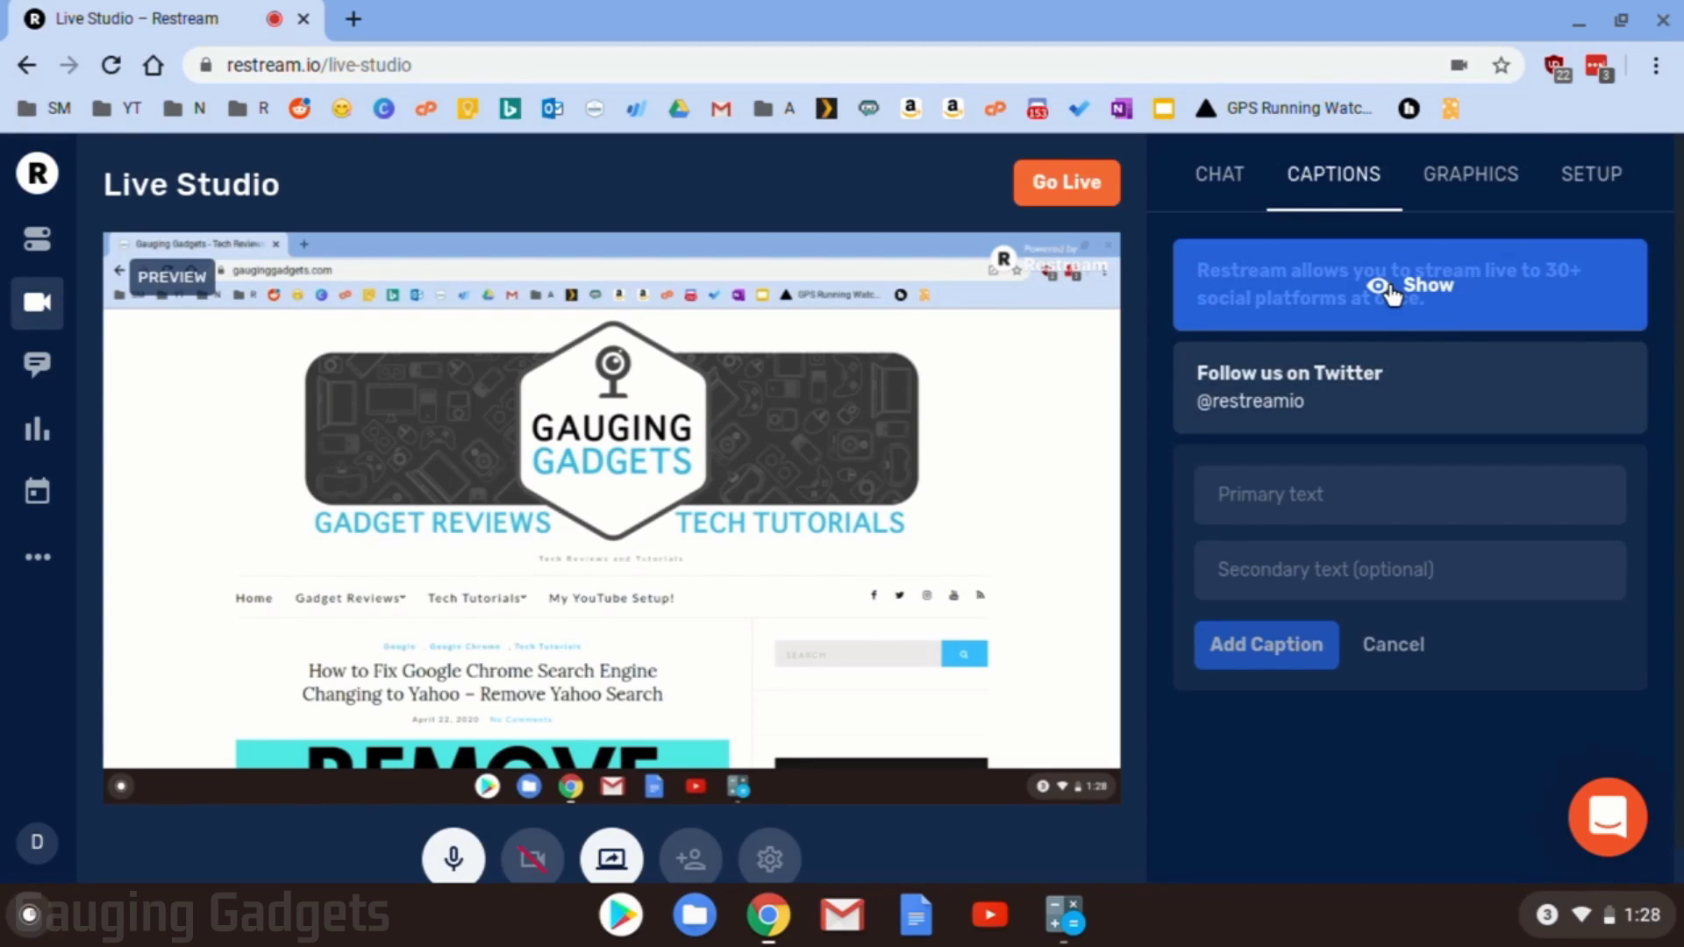
left_click(1391, 293)
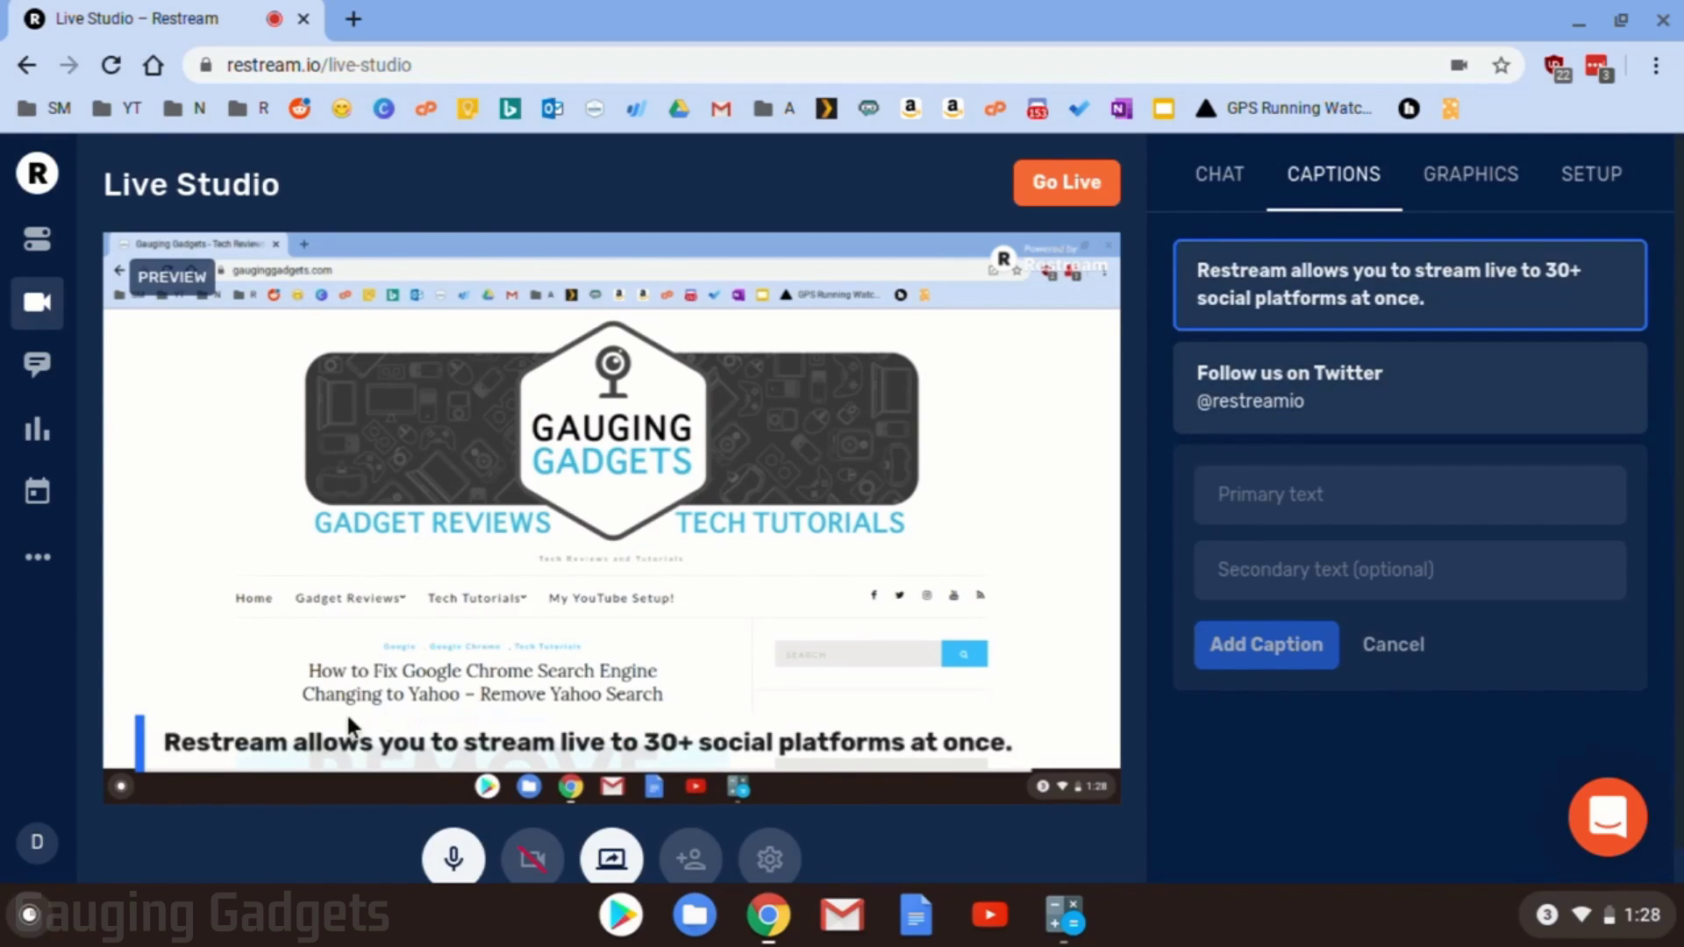
mouse_move(1412, 329)
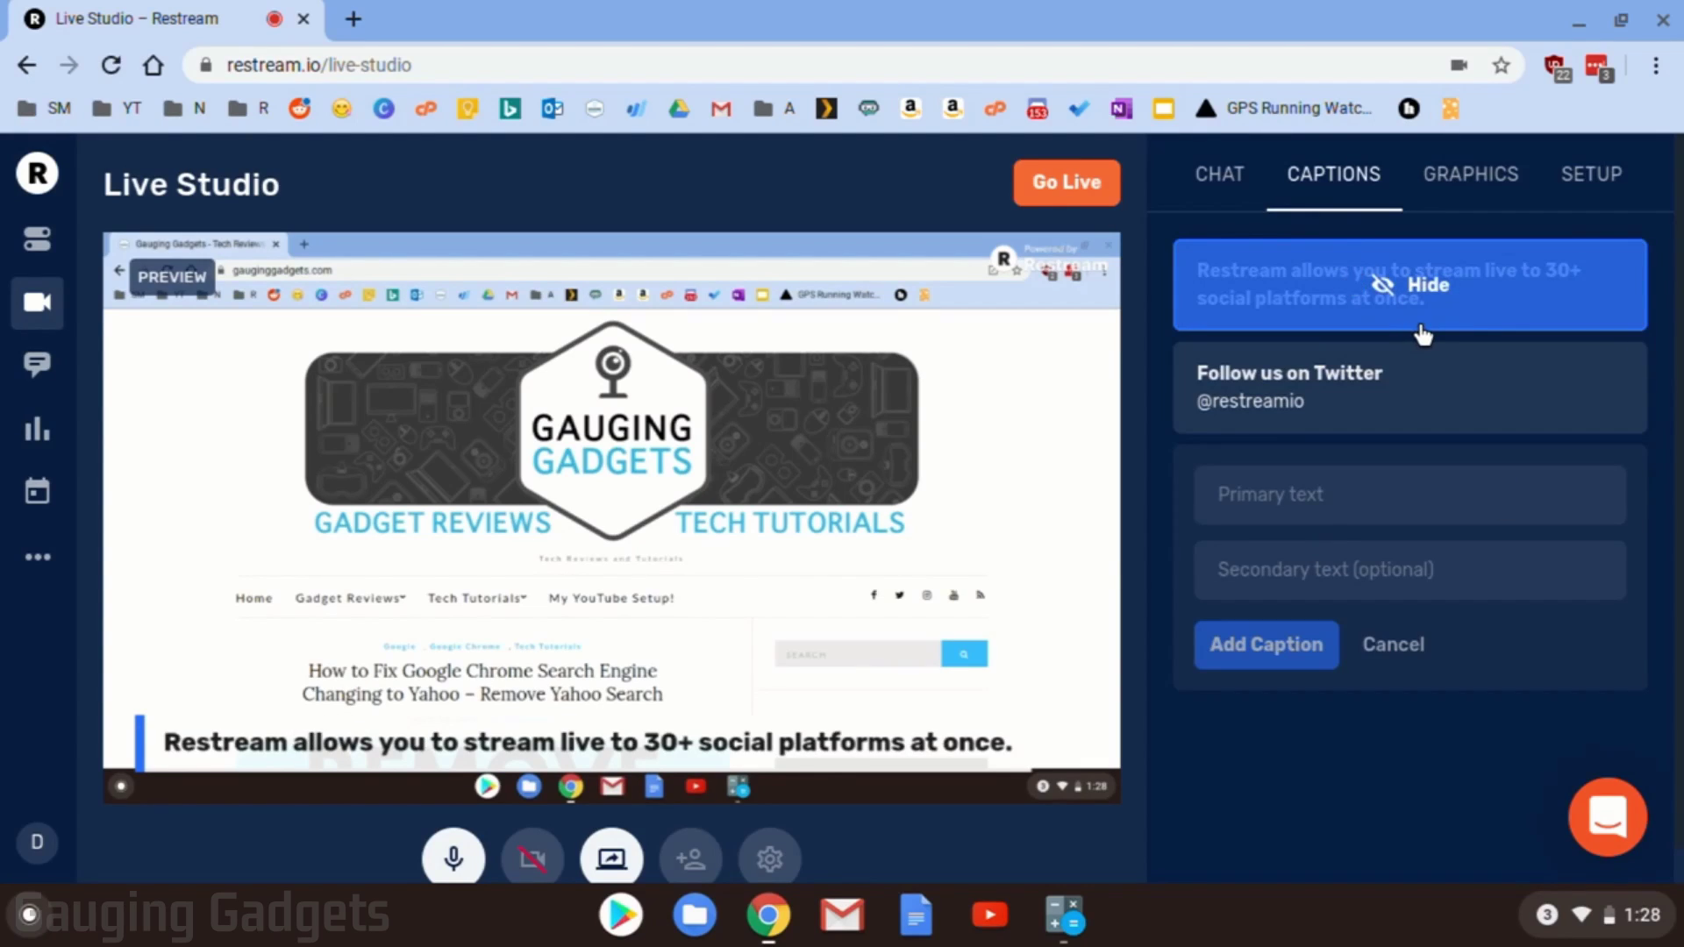
left_click(1414, 287)
left_click(1371, 506)
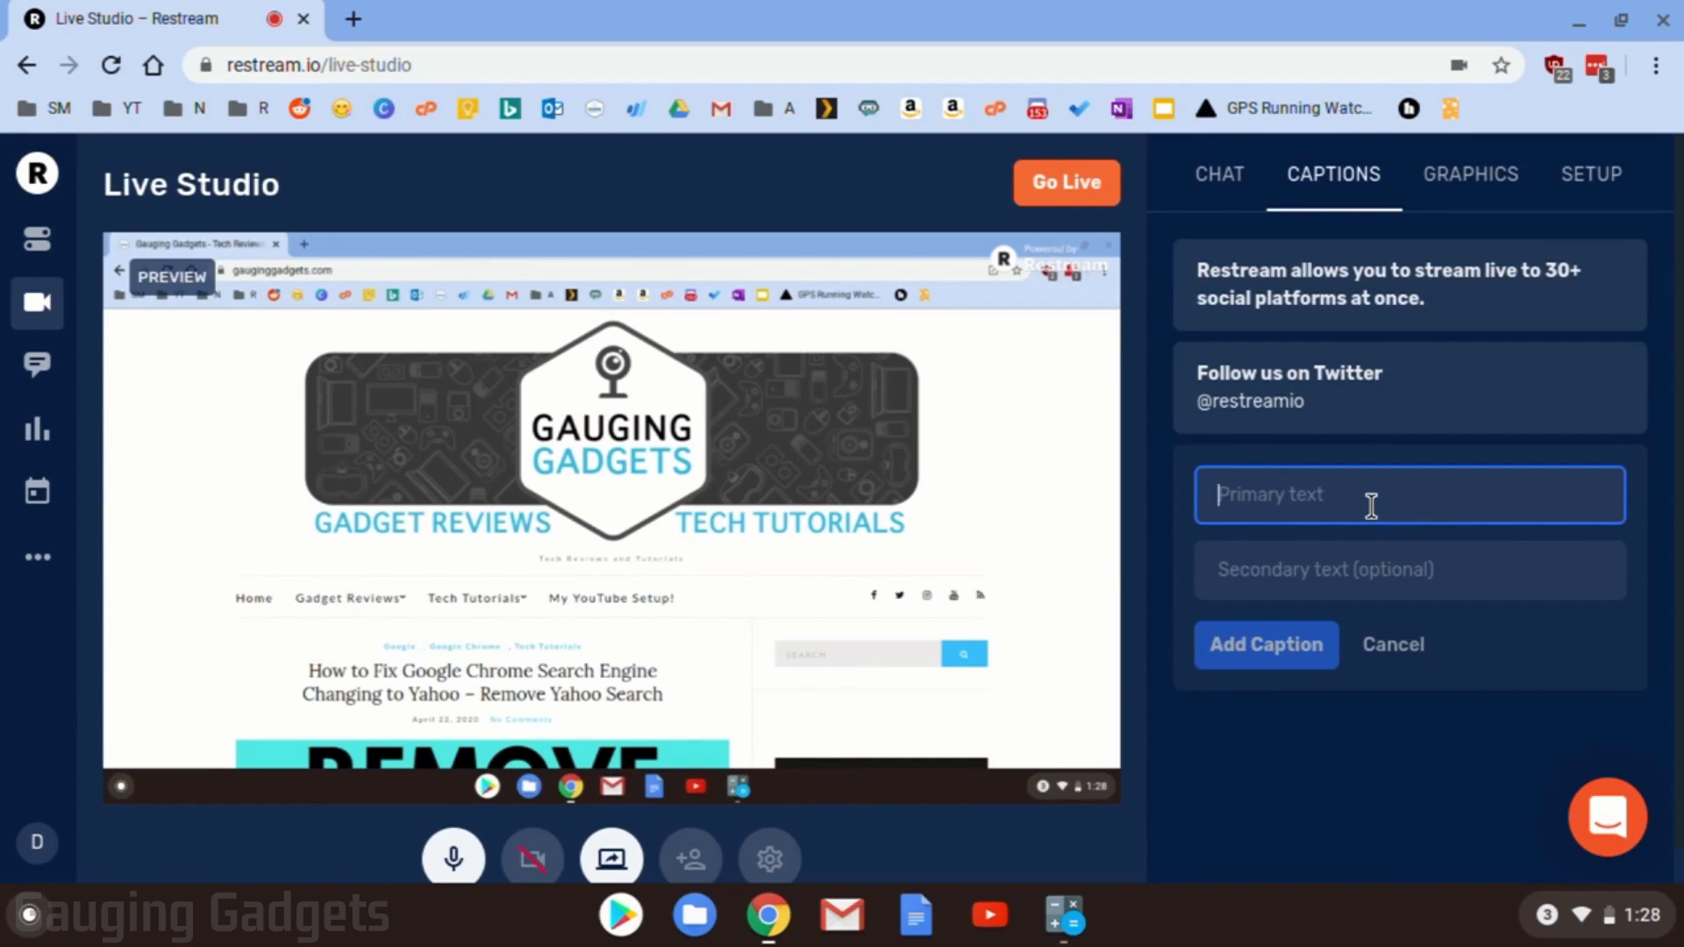
type("SUbscrib")
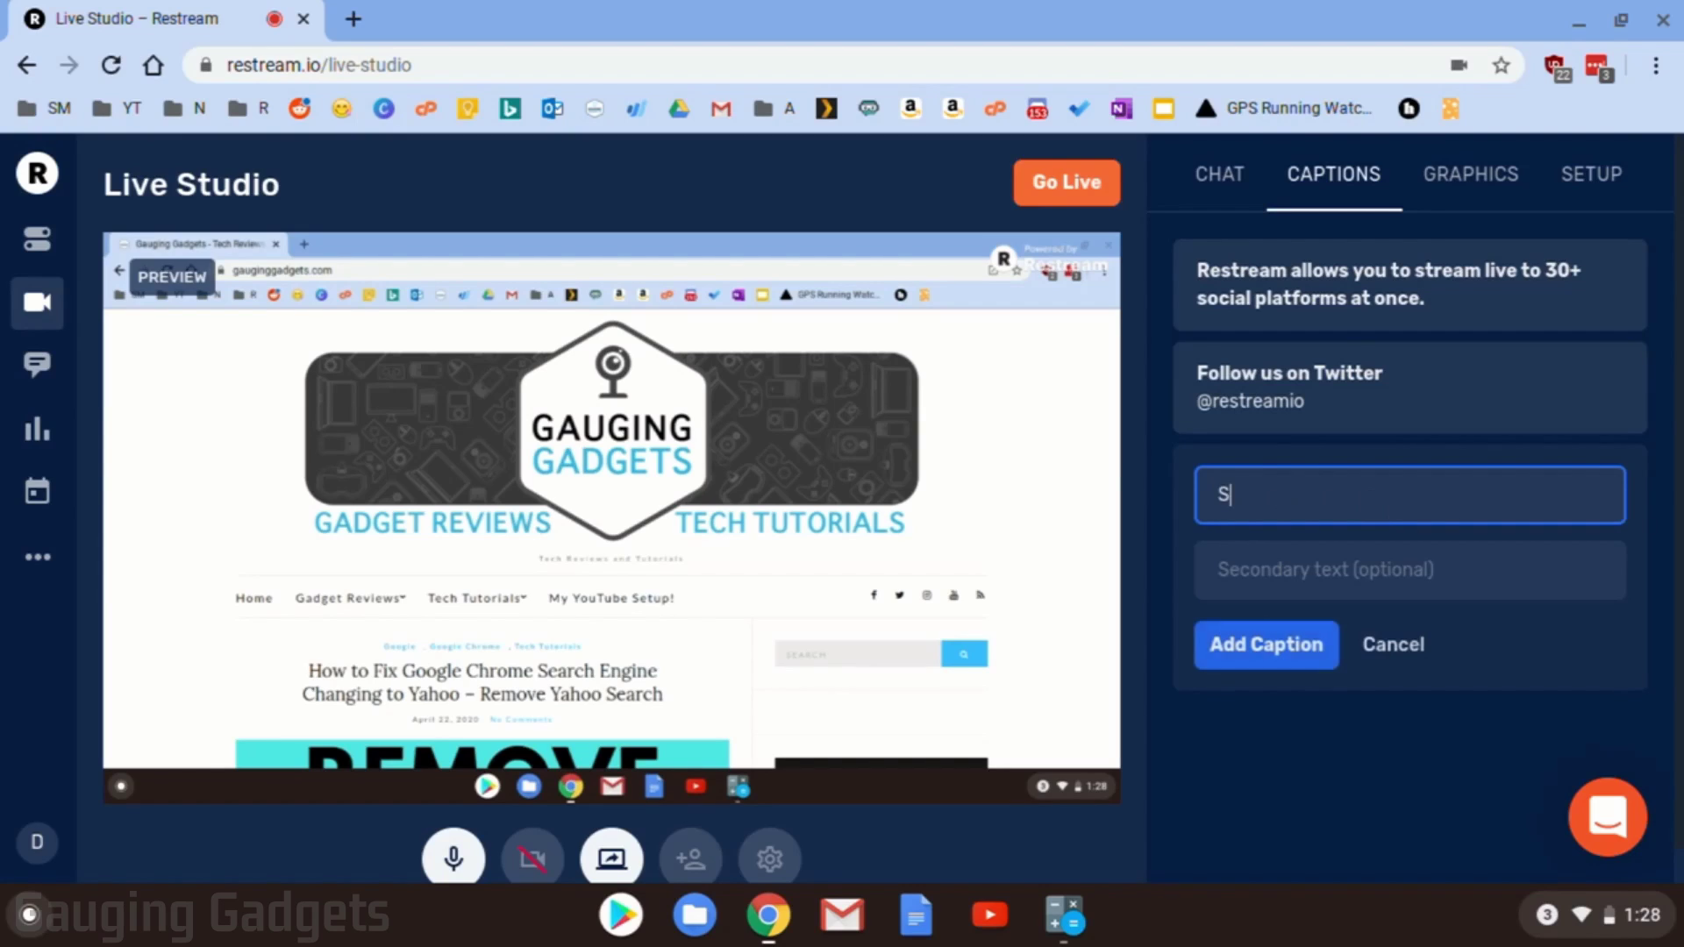
key("BackSpace")
key("BackSpace")
key("BackSpace")
key("BackSpace")
key("BackSpace")
key("BackSpace")
key("BackSpace")
type("ubscribe now on YouTube")
key("Tab")
type("@GaugingGadgets")
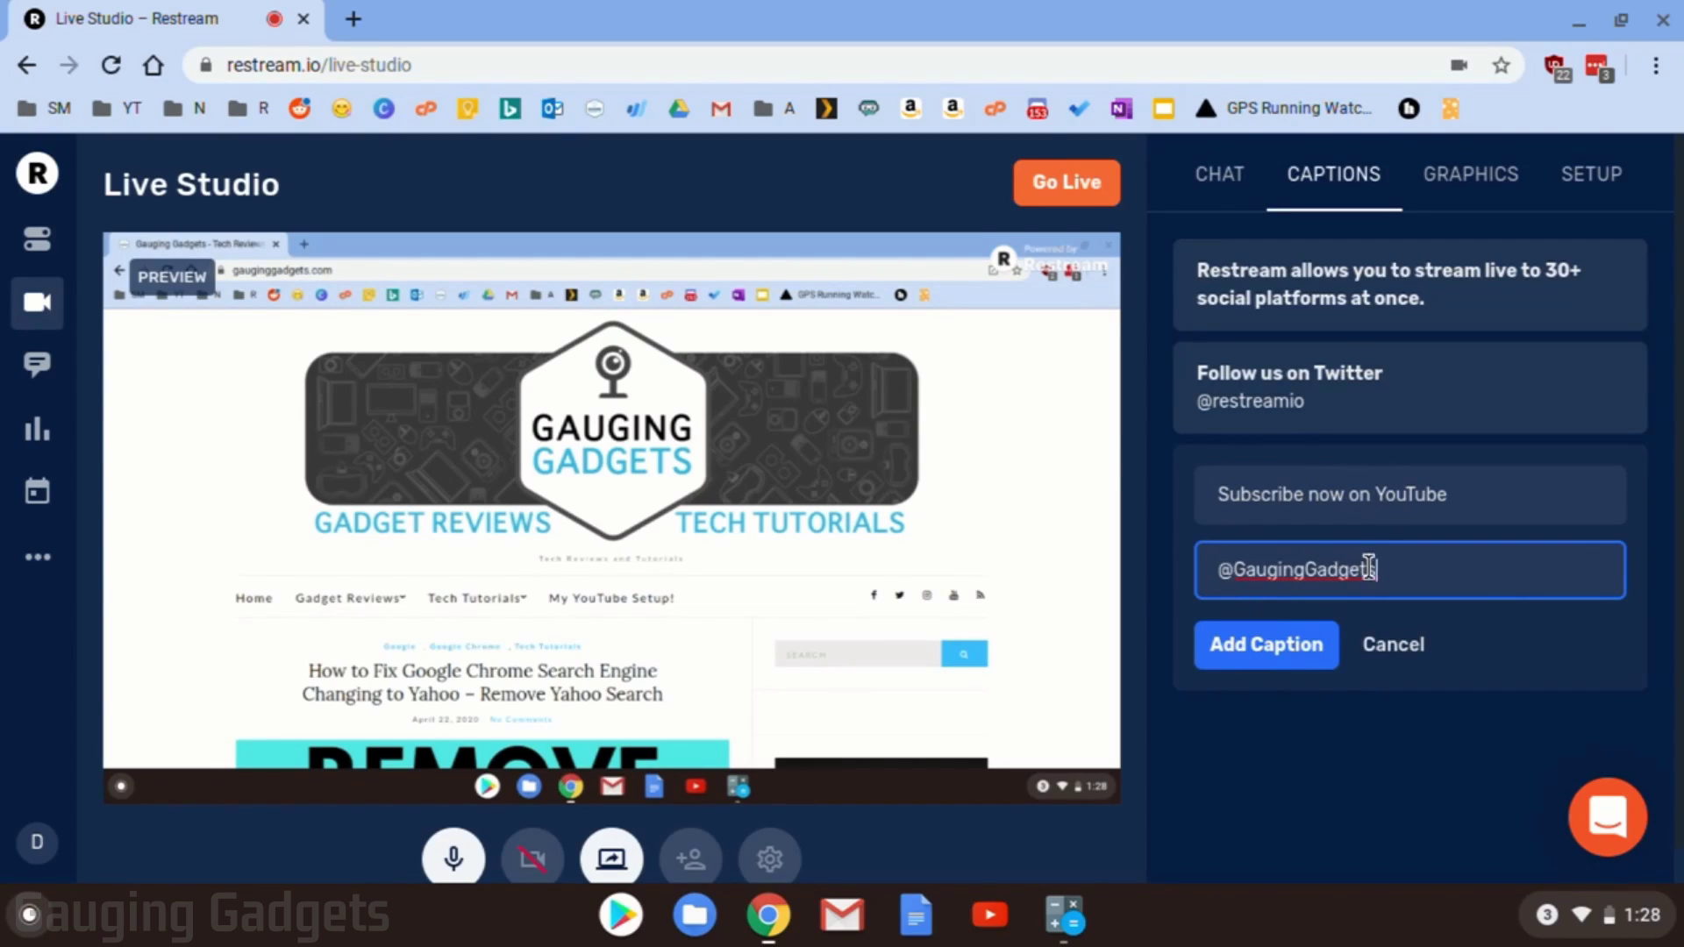
left_click(1255, 664)
mouse_move(1323, 492)
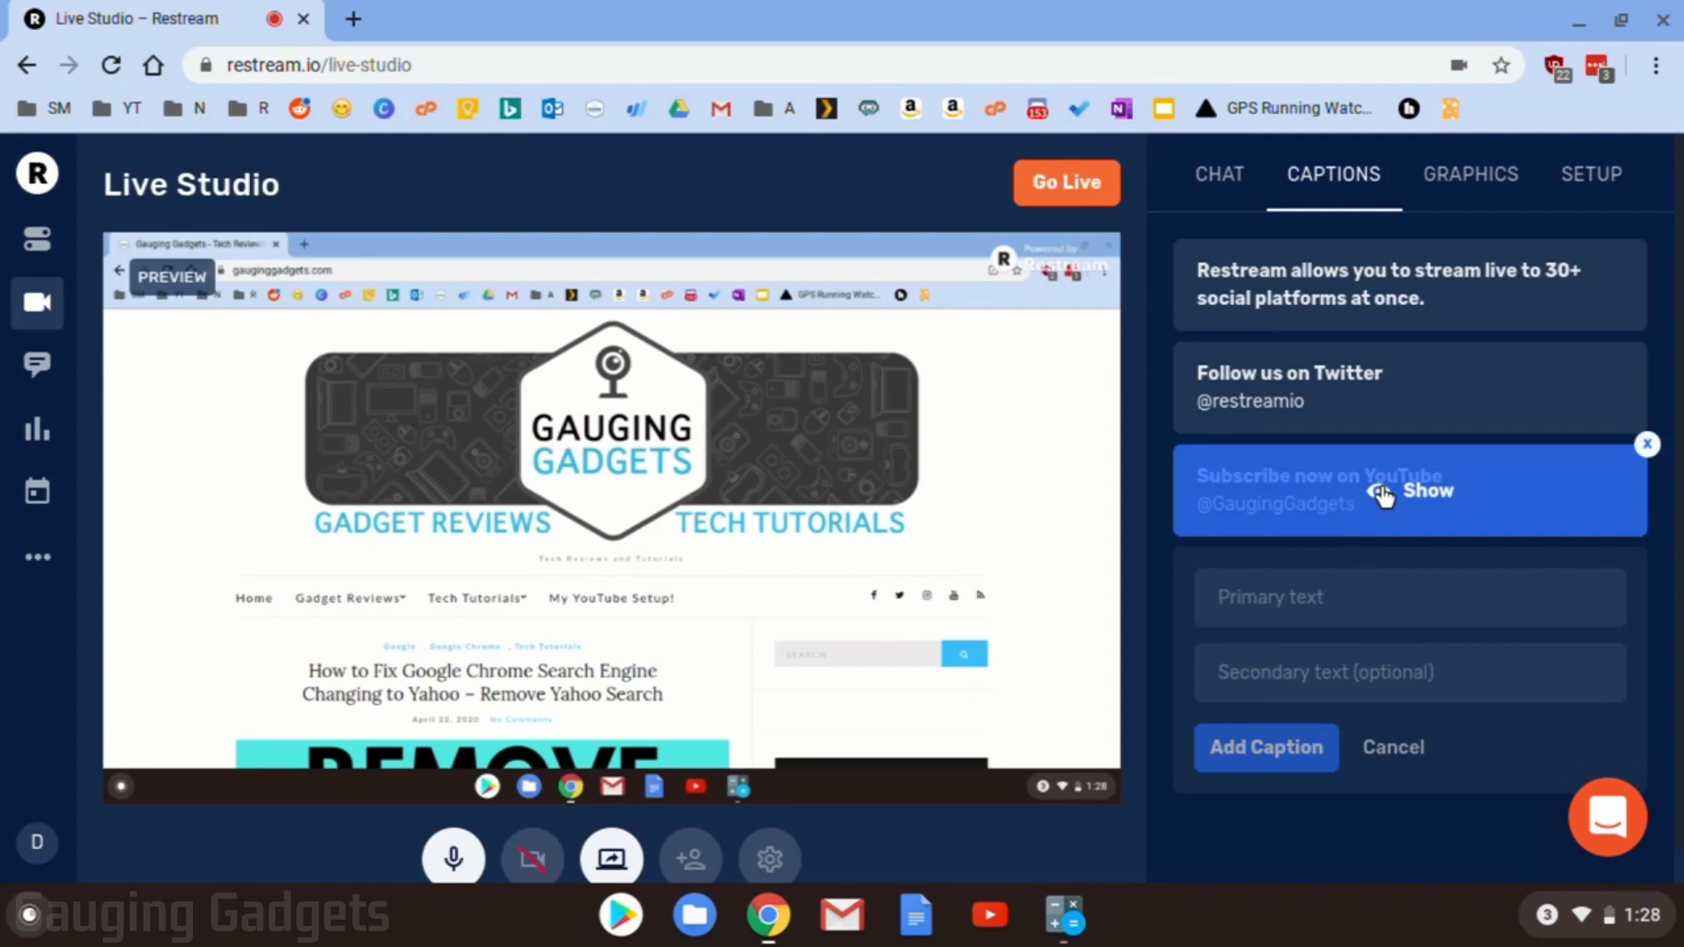
left_click(1408, 493)
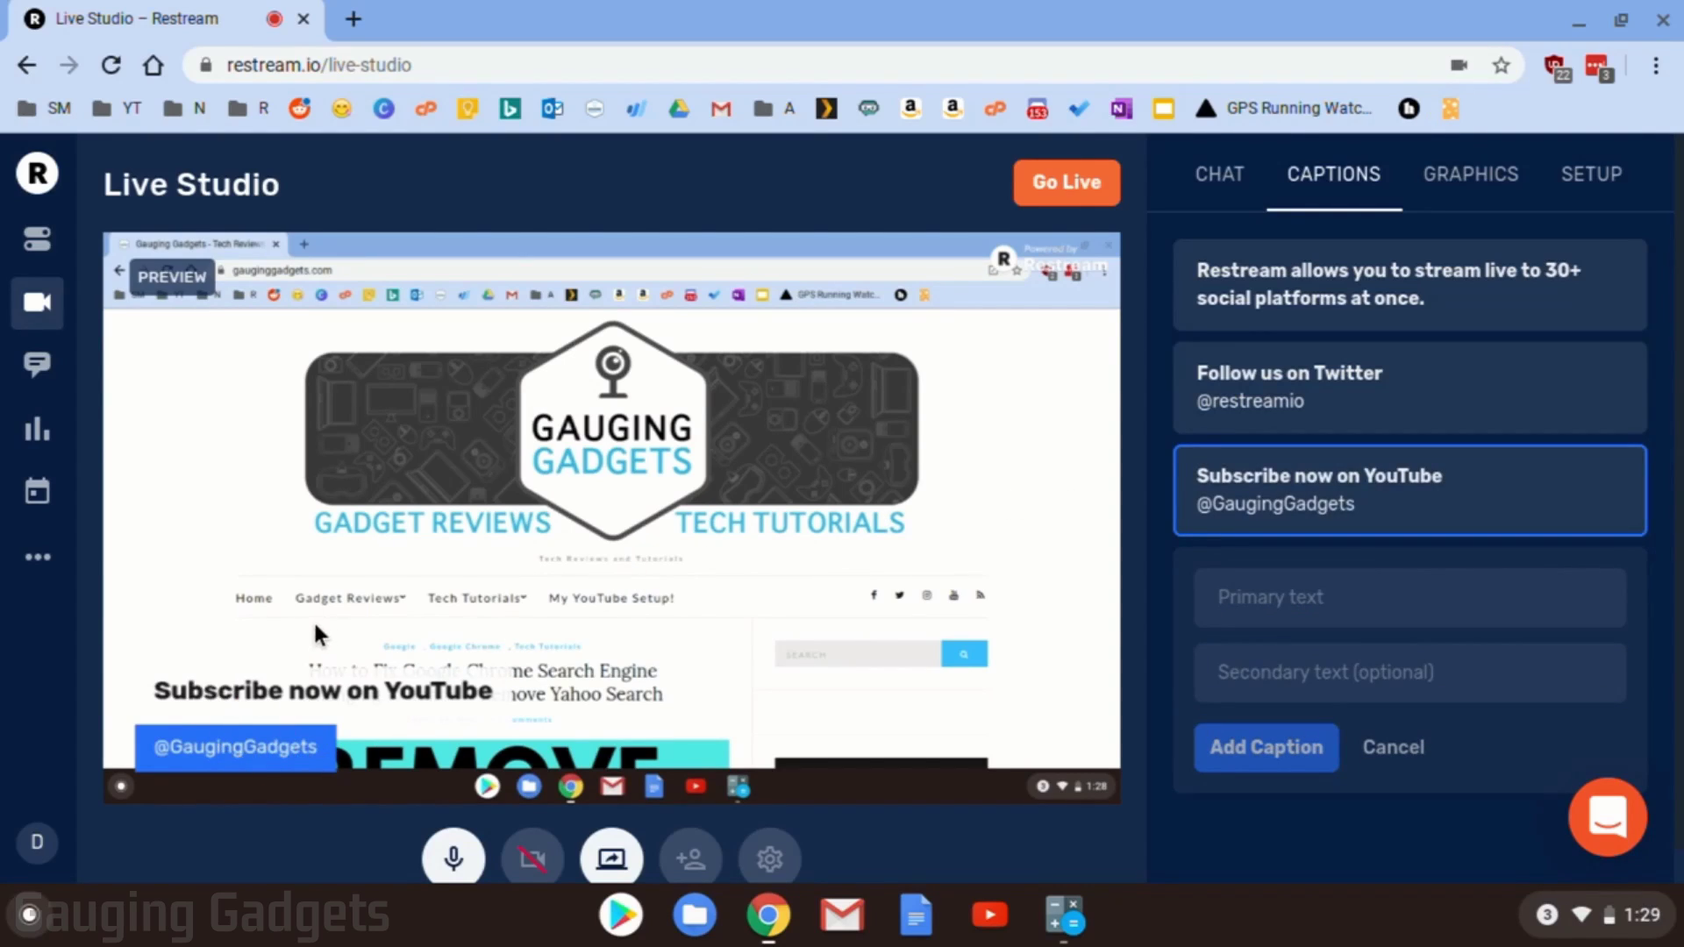
Toggle the "Subscribe now on YouTube" caption on the stream preview and leave it hidden
left_click(1413, 496)
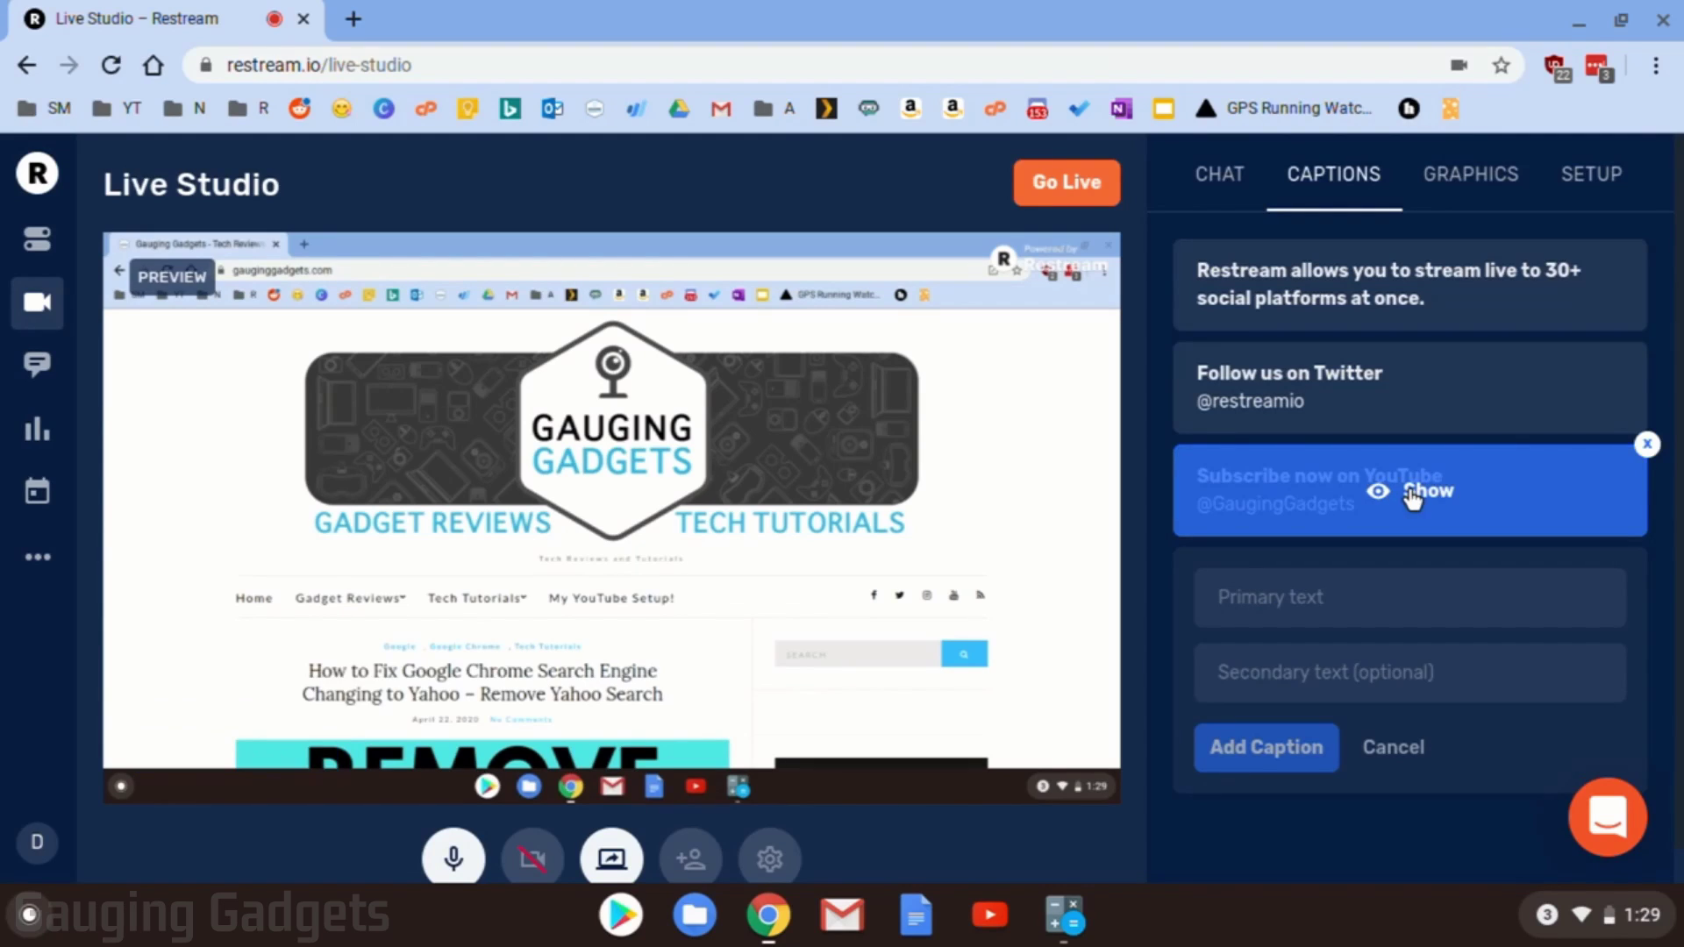
left_click(1412, 497)
left_click(1412, 496)
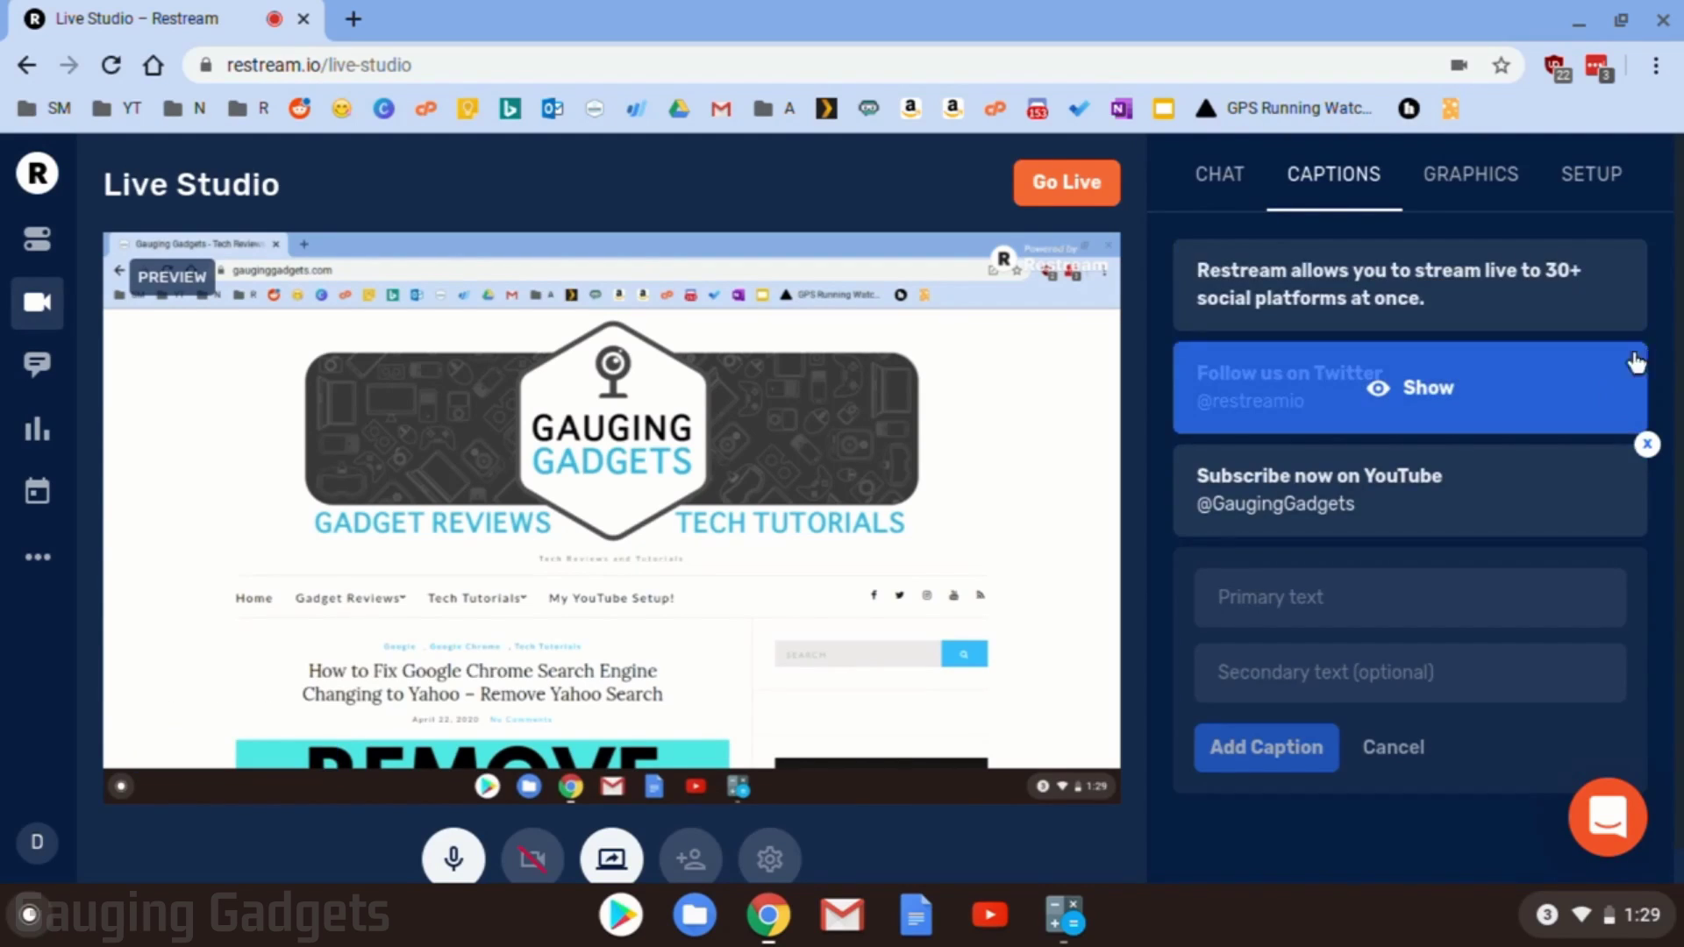
Look over the graphics options, try the sample Restream overlay on the stream preview, and hide it again
left_click(1461, 179)
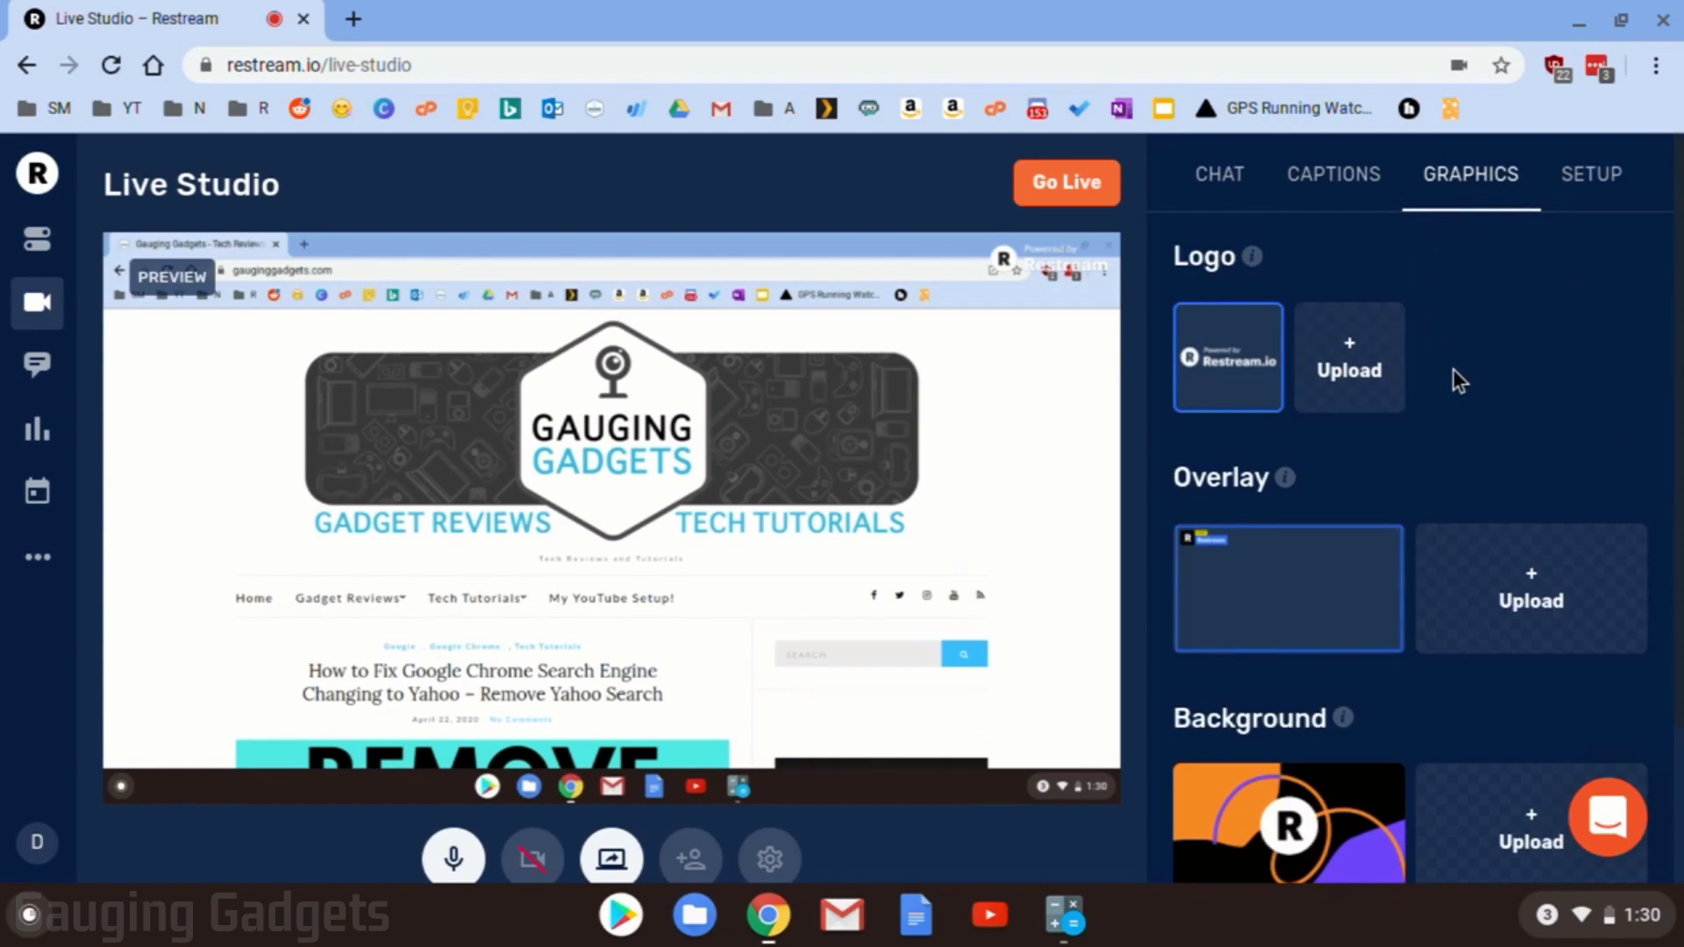
scroll(1455, 370, "down", 2)
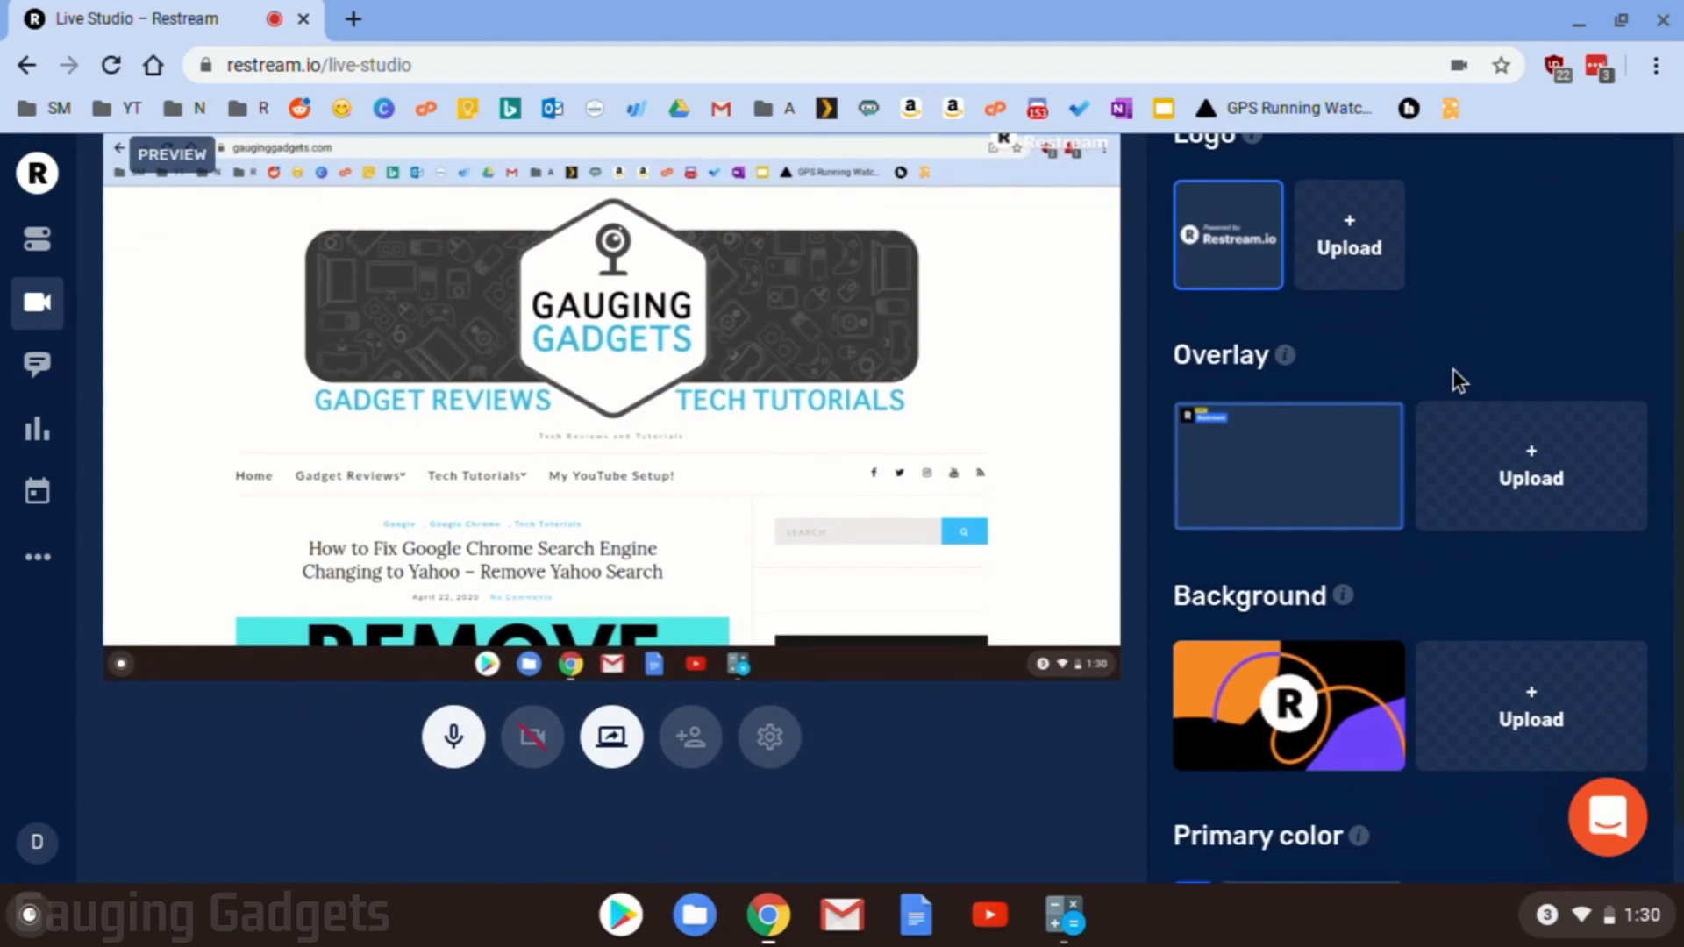
scroll(1455, 370, "up", 2)
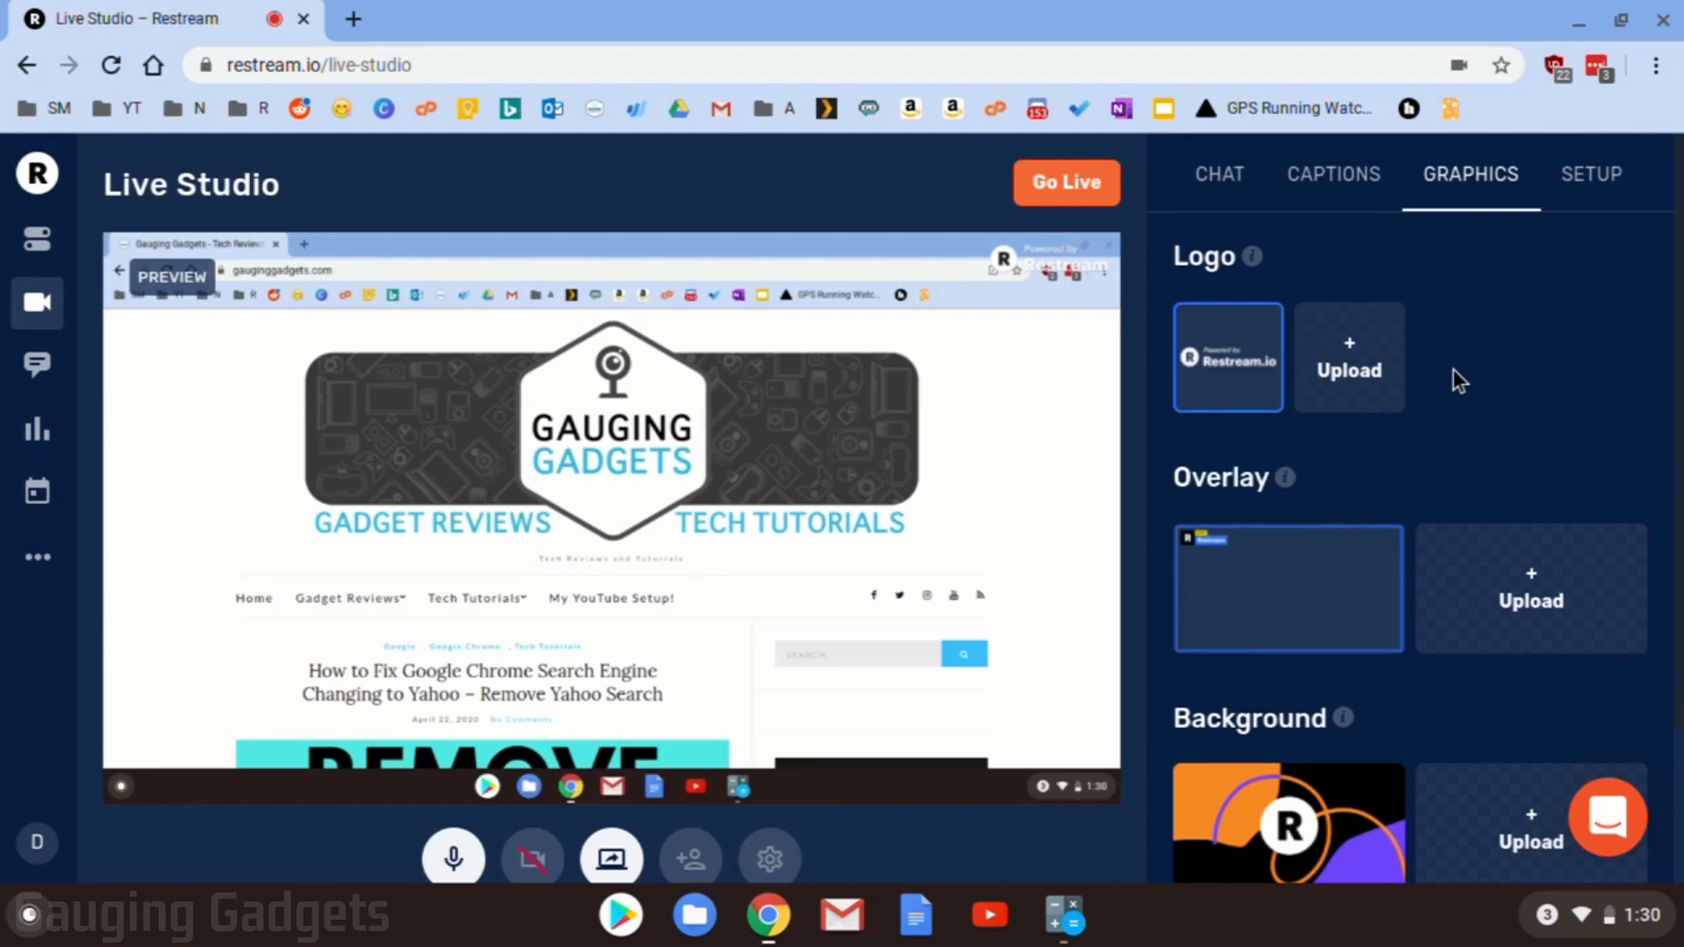
mouse_move(1250, 568)
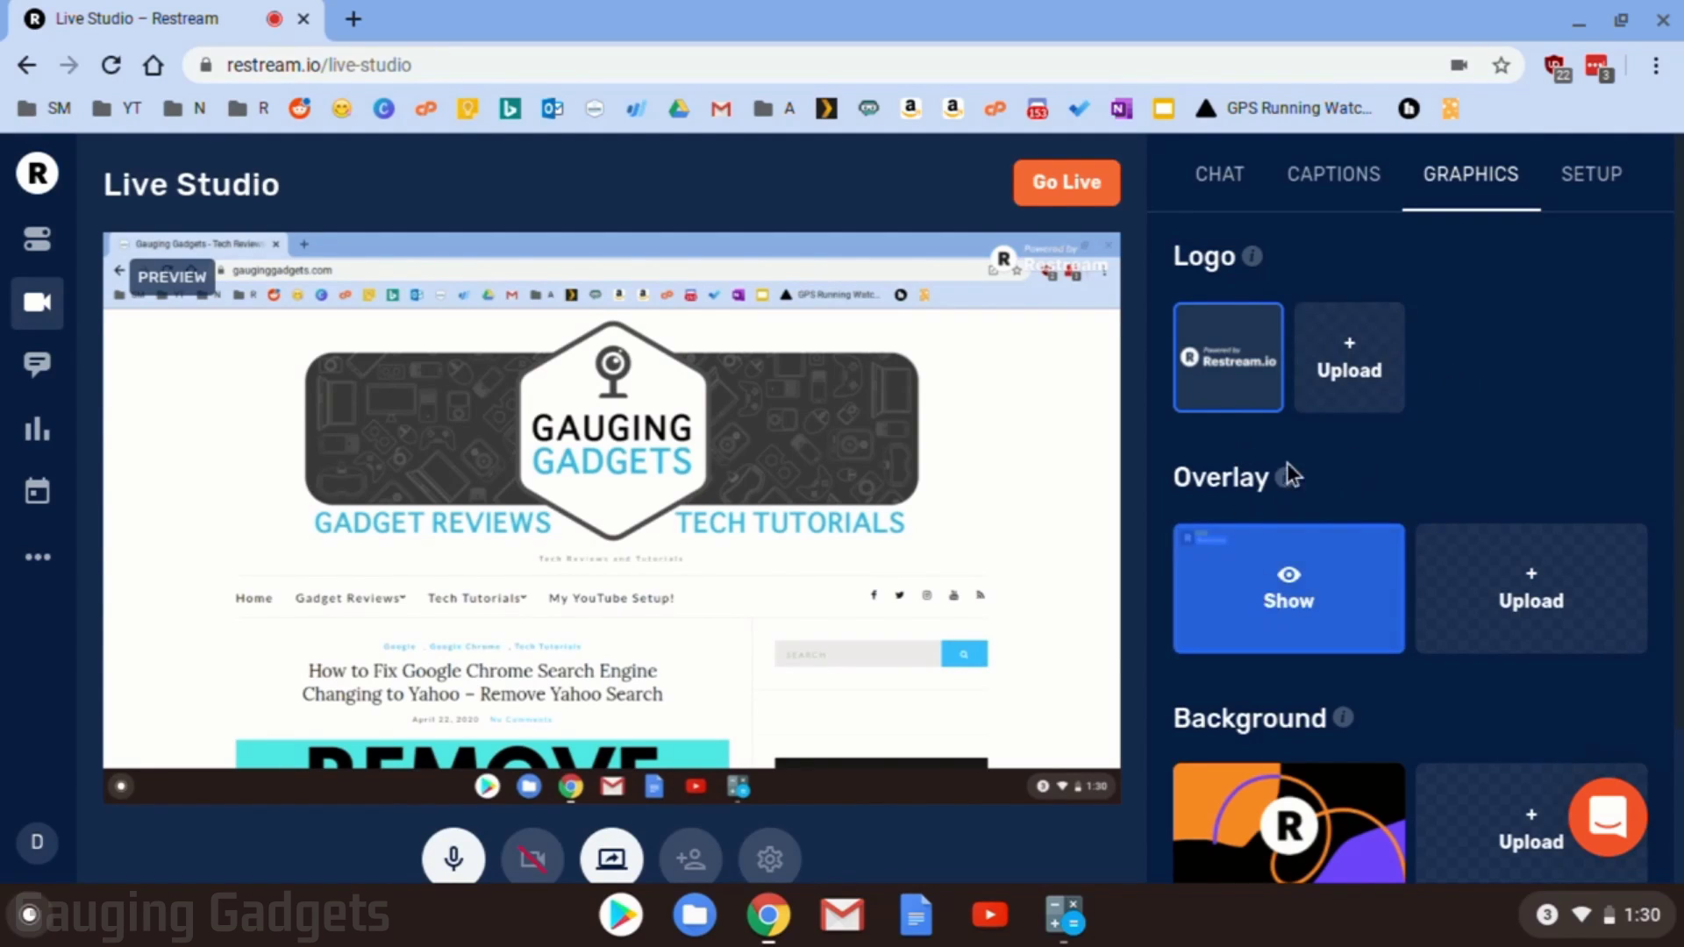
left_click(1288, 572)
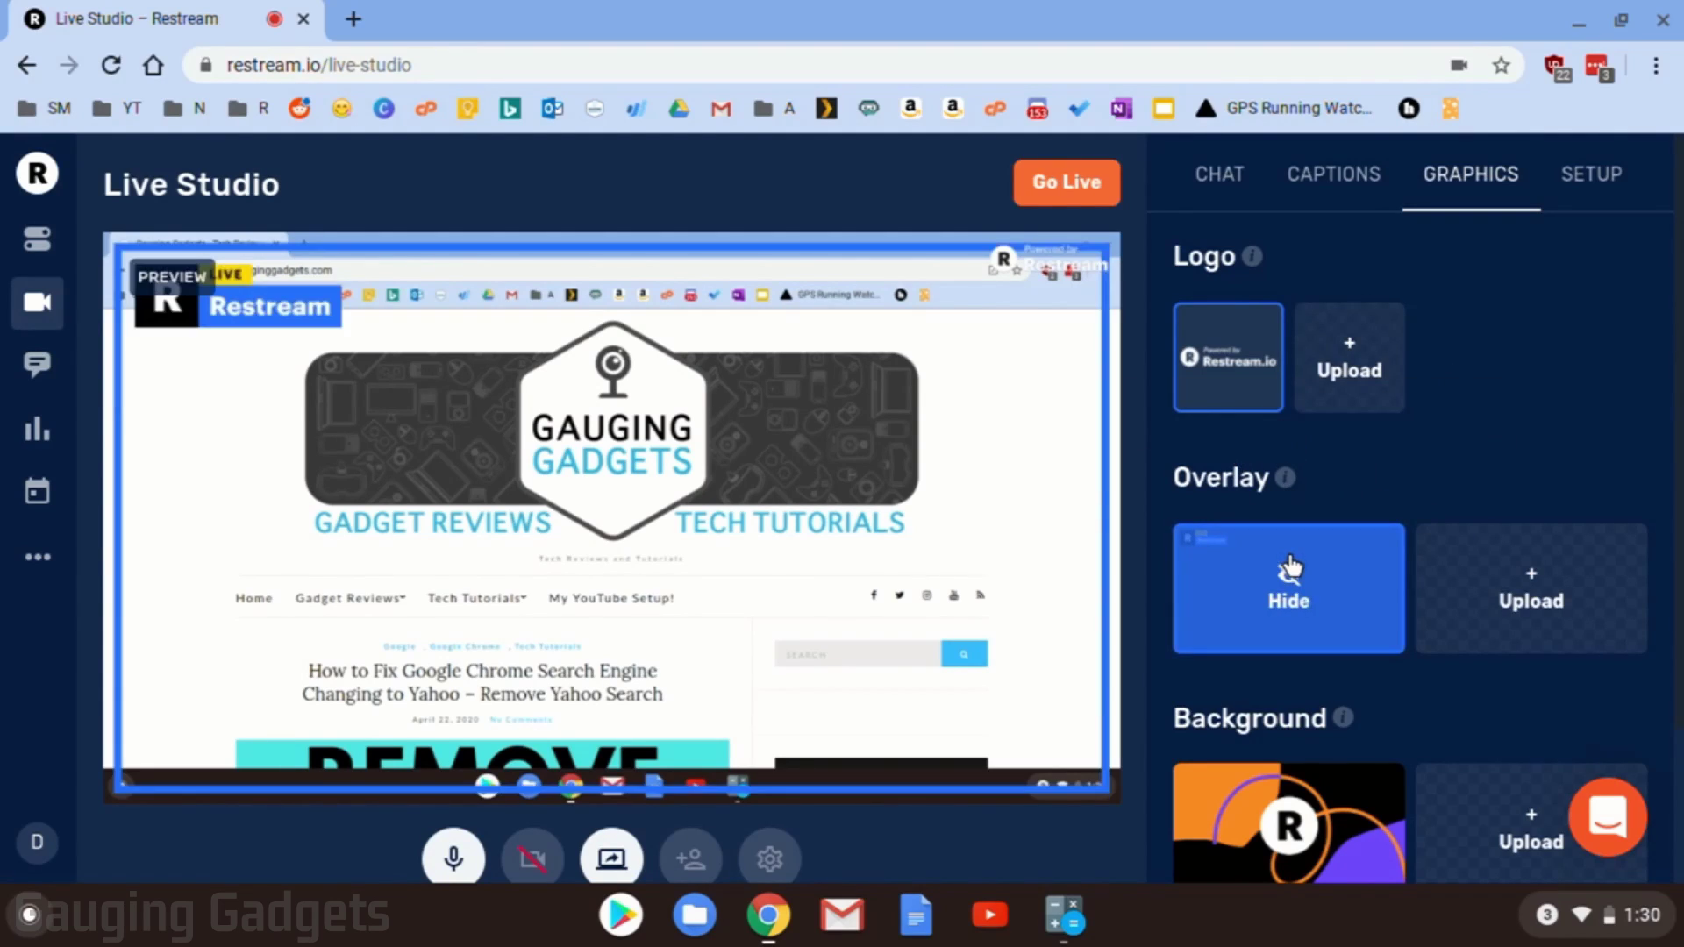
left_click(1289, 570)
left_click(1289, 570)
left_click(1289, 570)
Try the sample Restream background in the studio graphics
scroll(1288, 570, "down", 2)
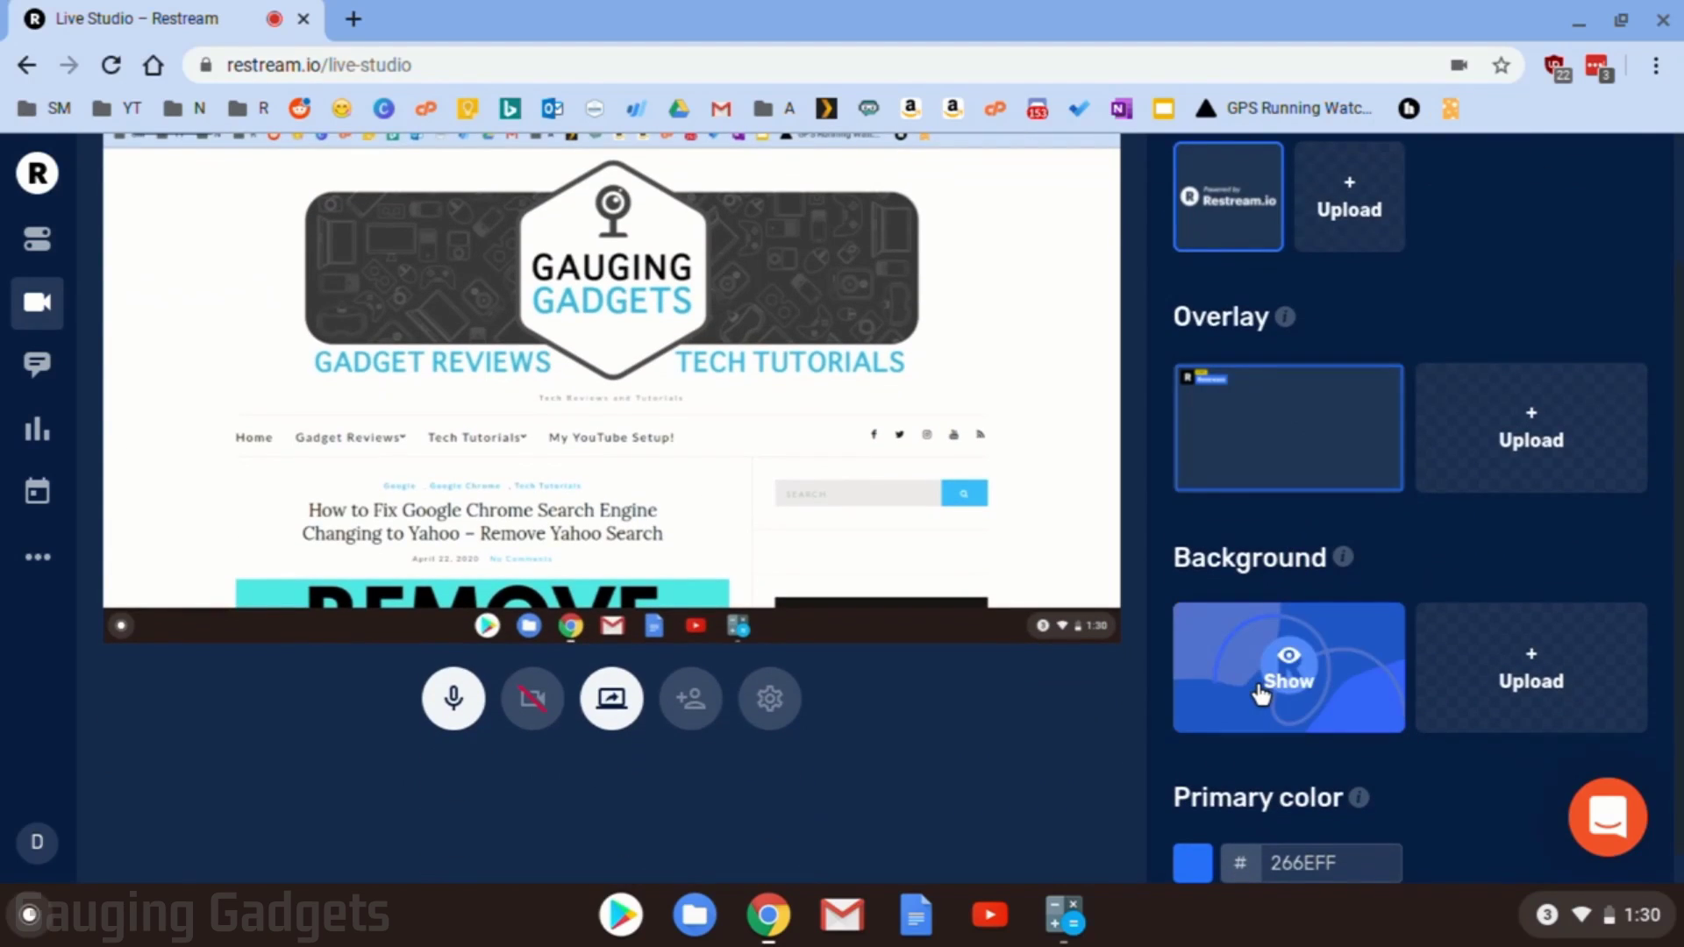
left_click(1261, 693)
scroll(1261, 693, "up", 2)
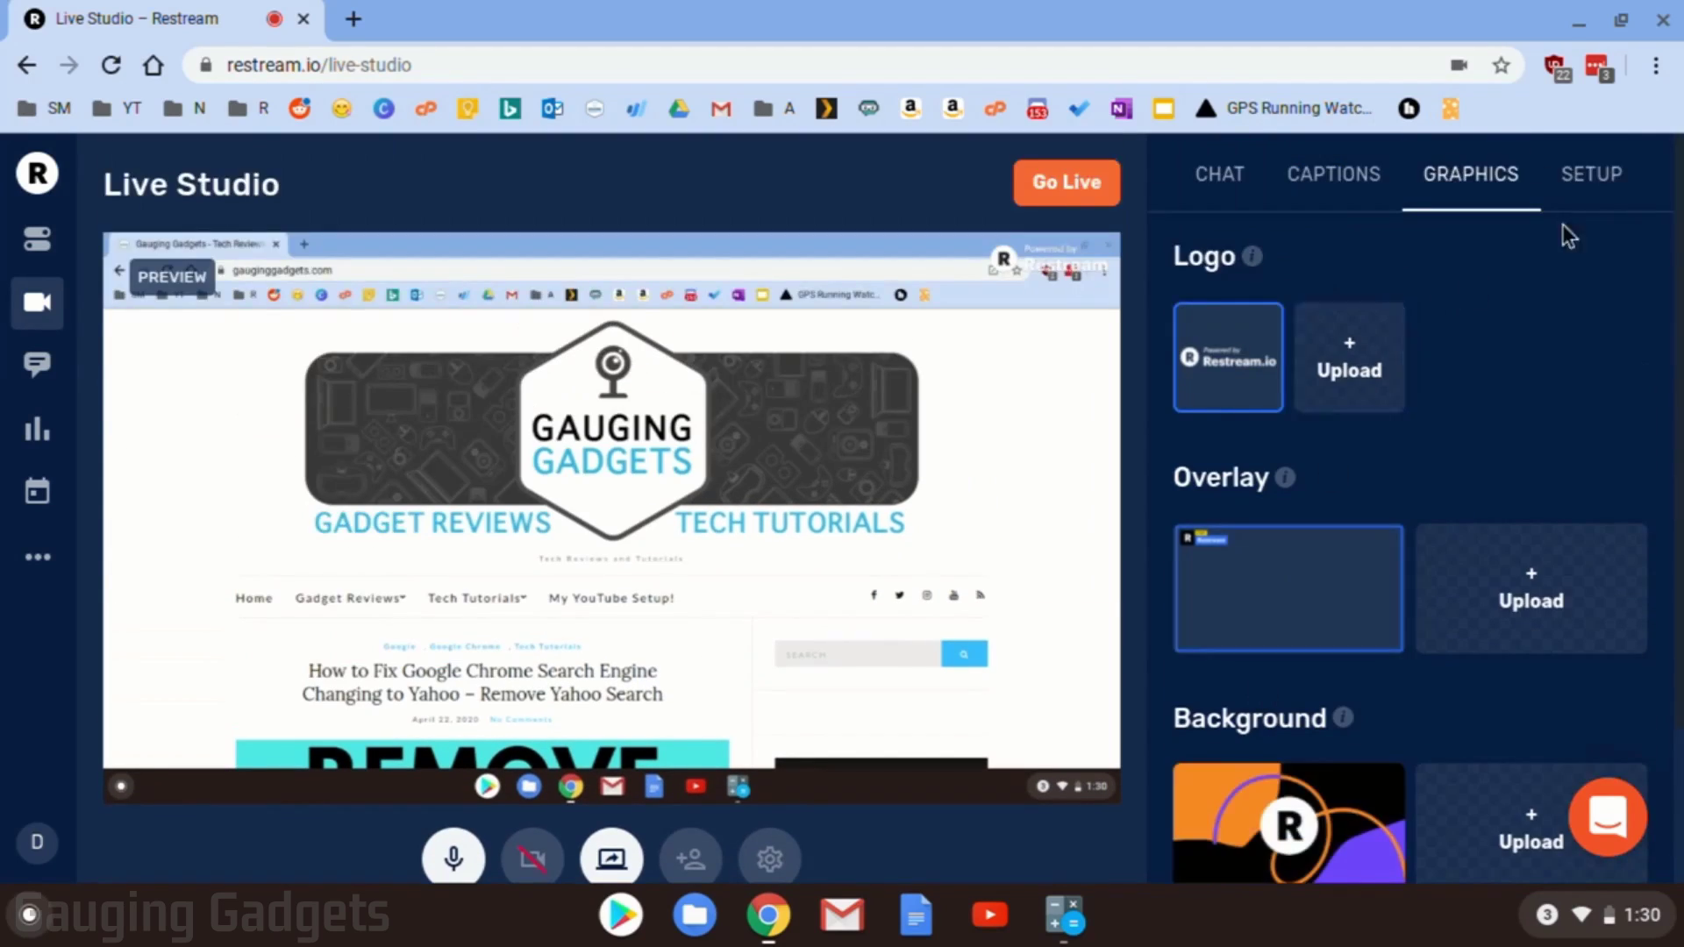
View the stream's title and destination settings, leaving the title empty
left_click(1591, 184)
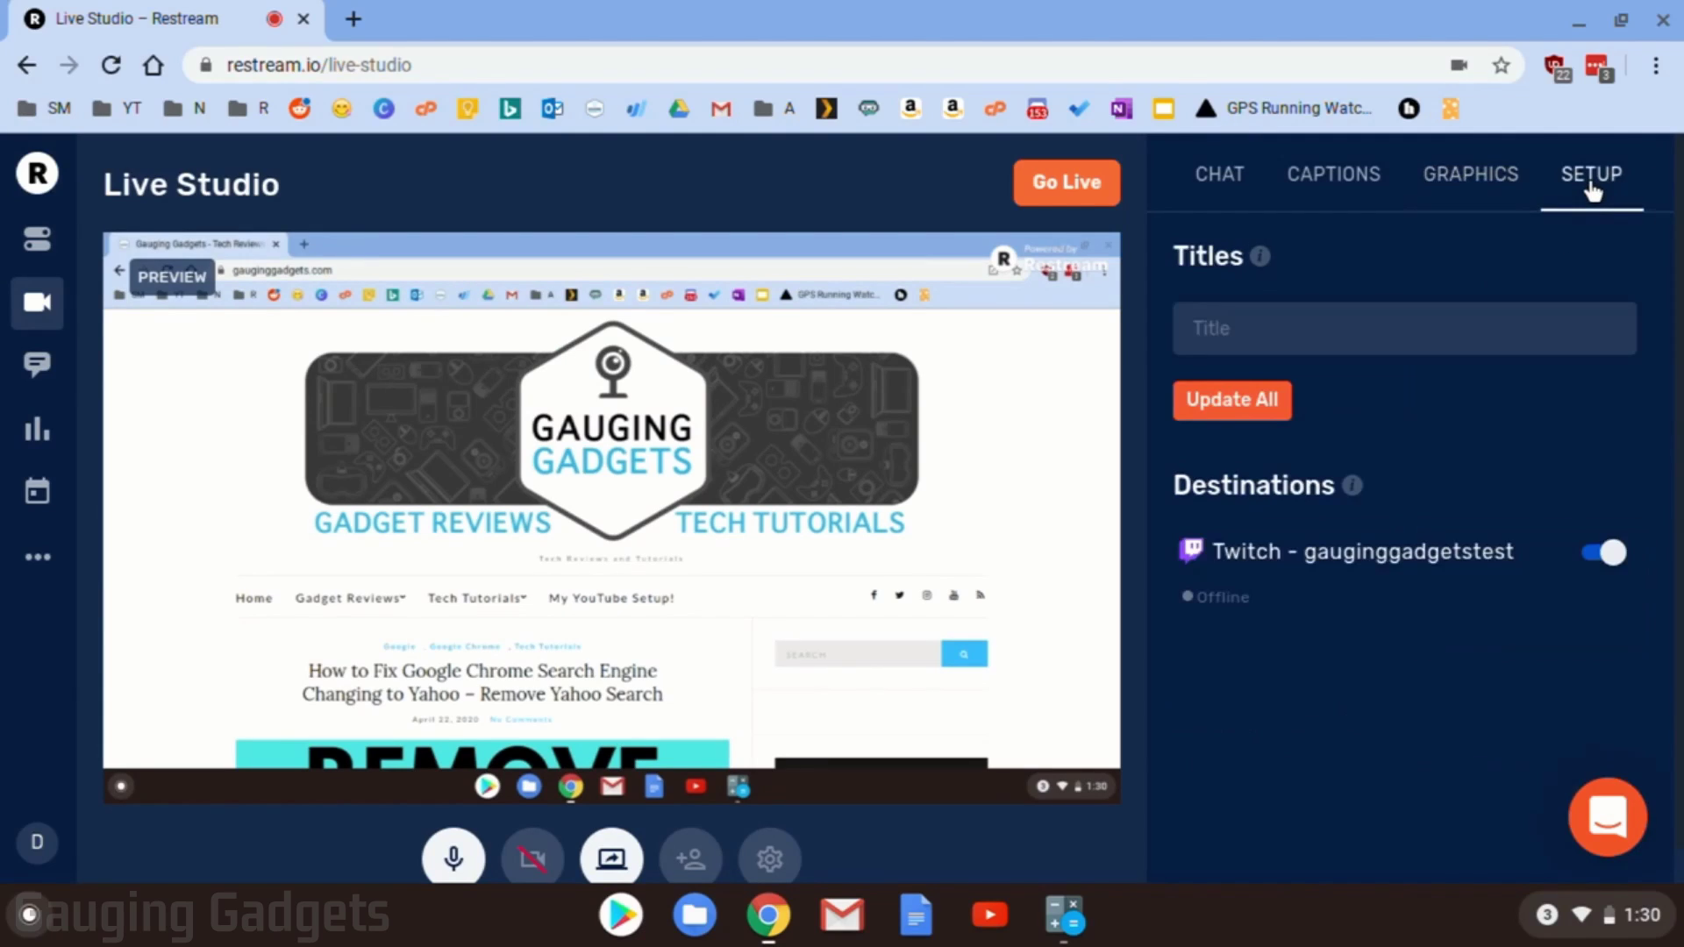
left_click(1210, 328)
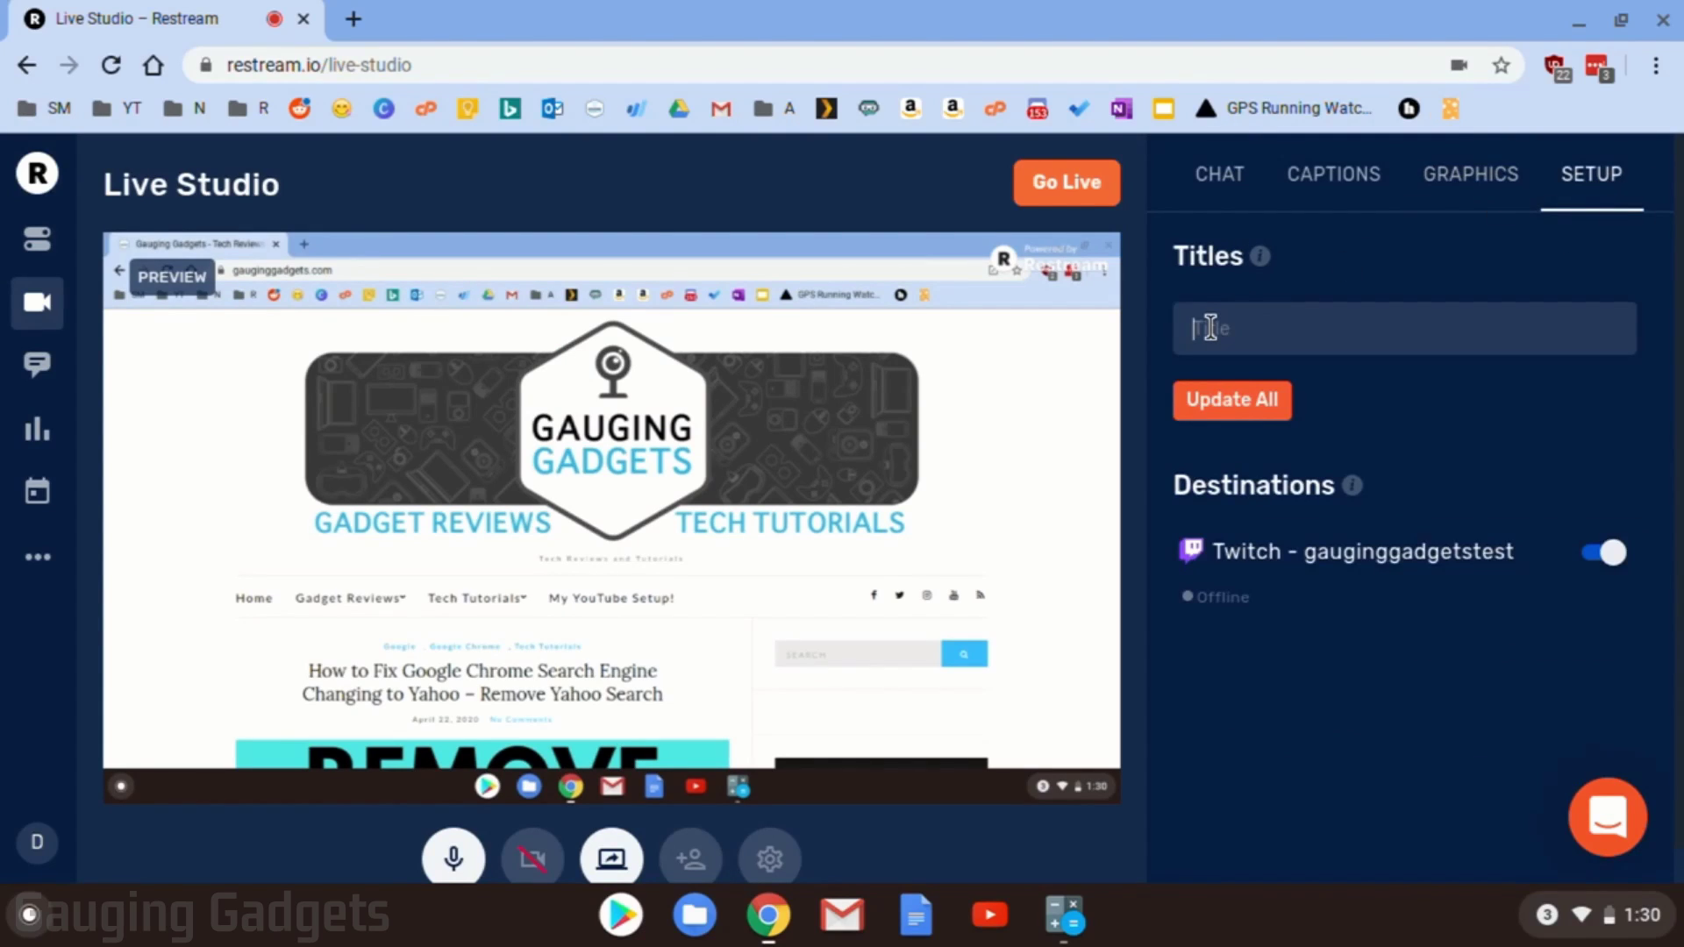
left_click(1249, 421)
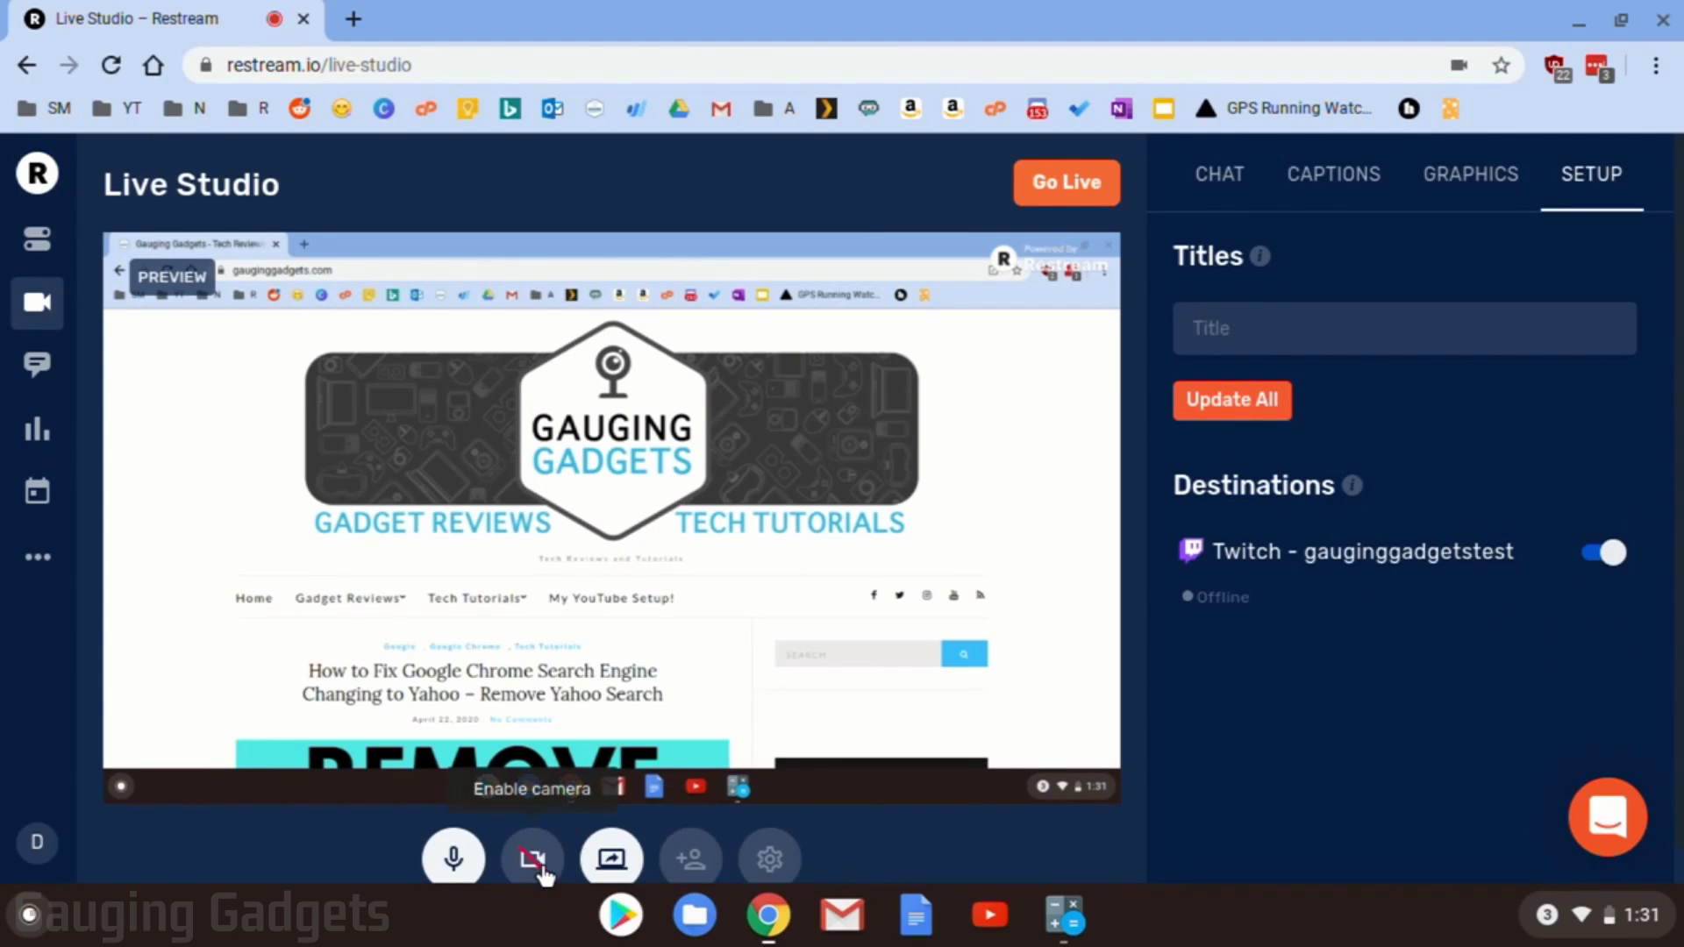
Check which audio input and video devices are available in the studio's device settings
left_click(770, 859)
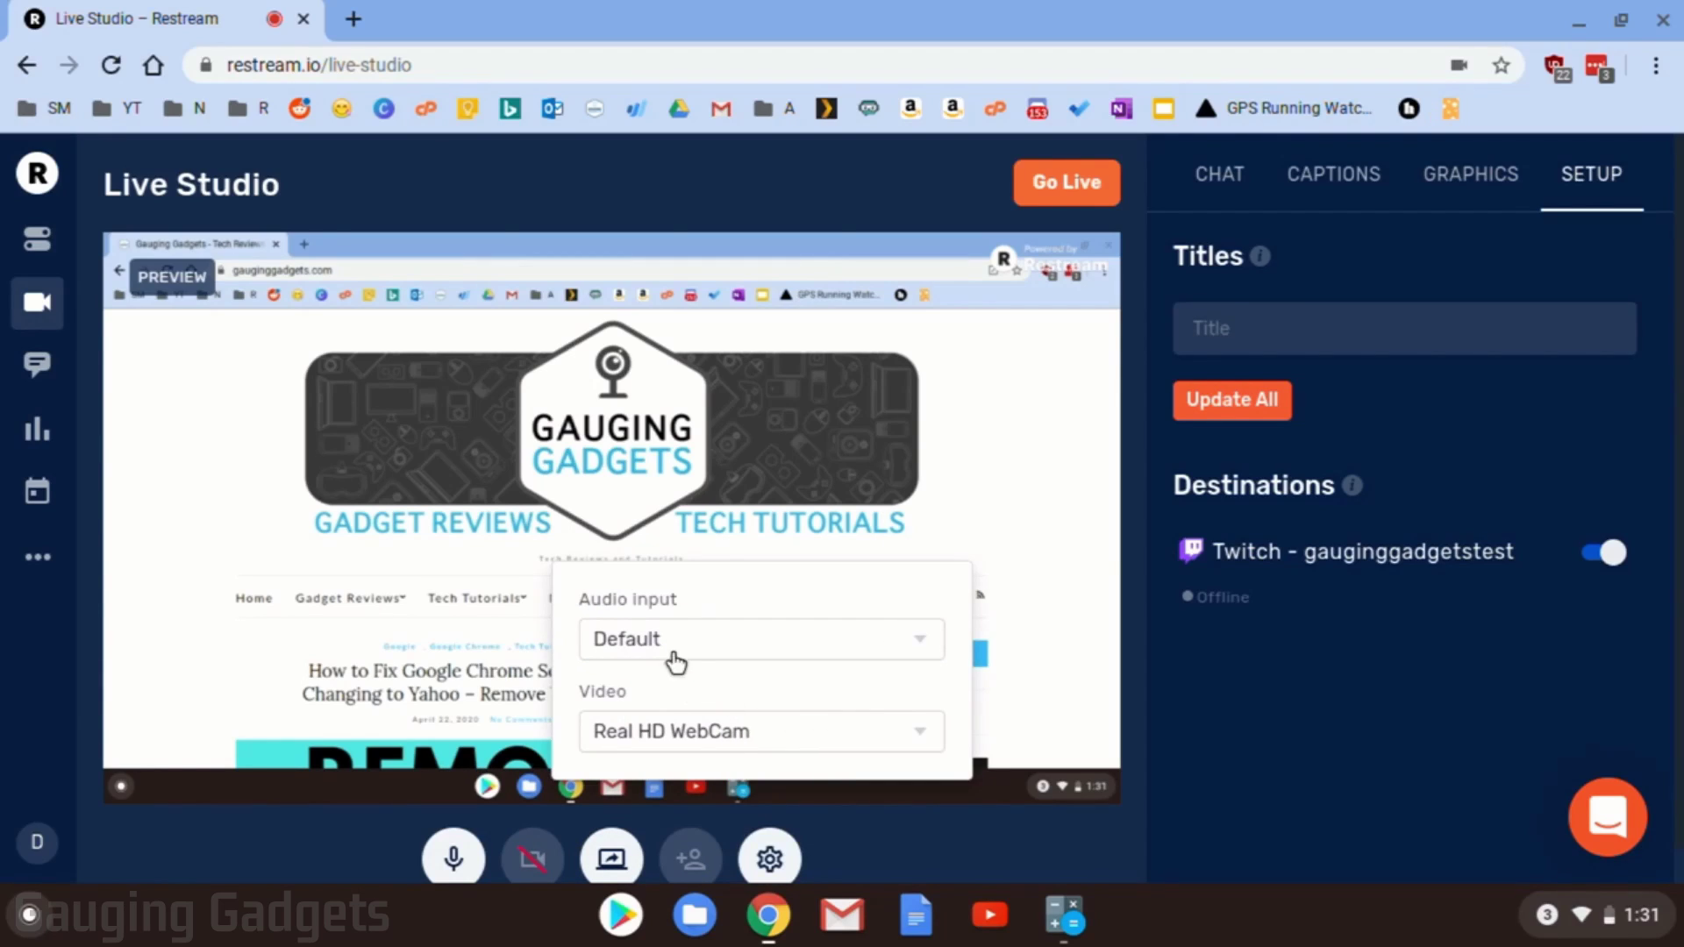
left_click(729, 649)
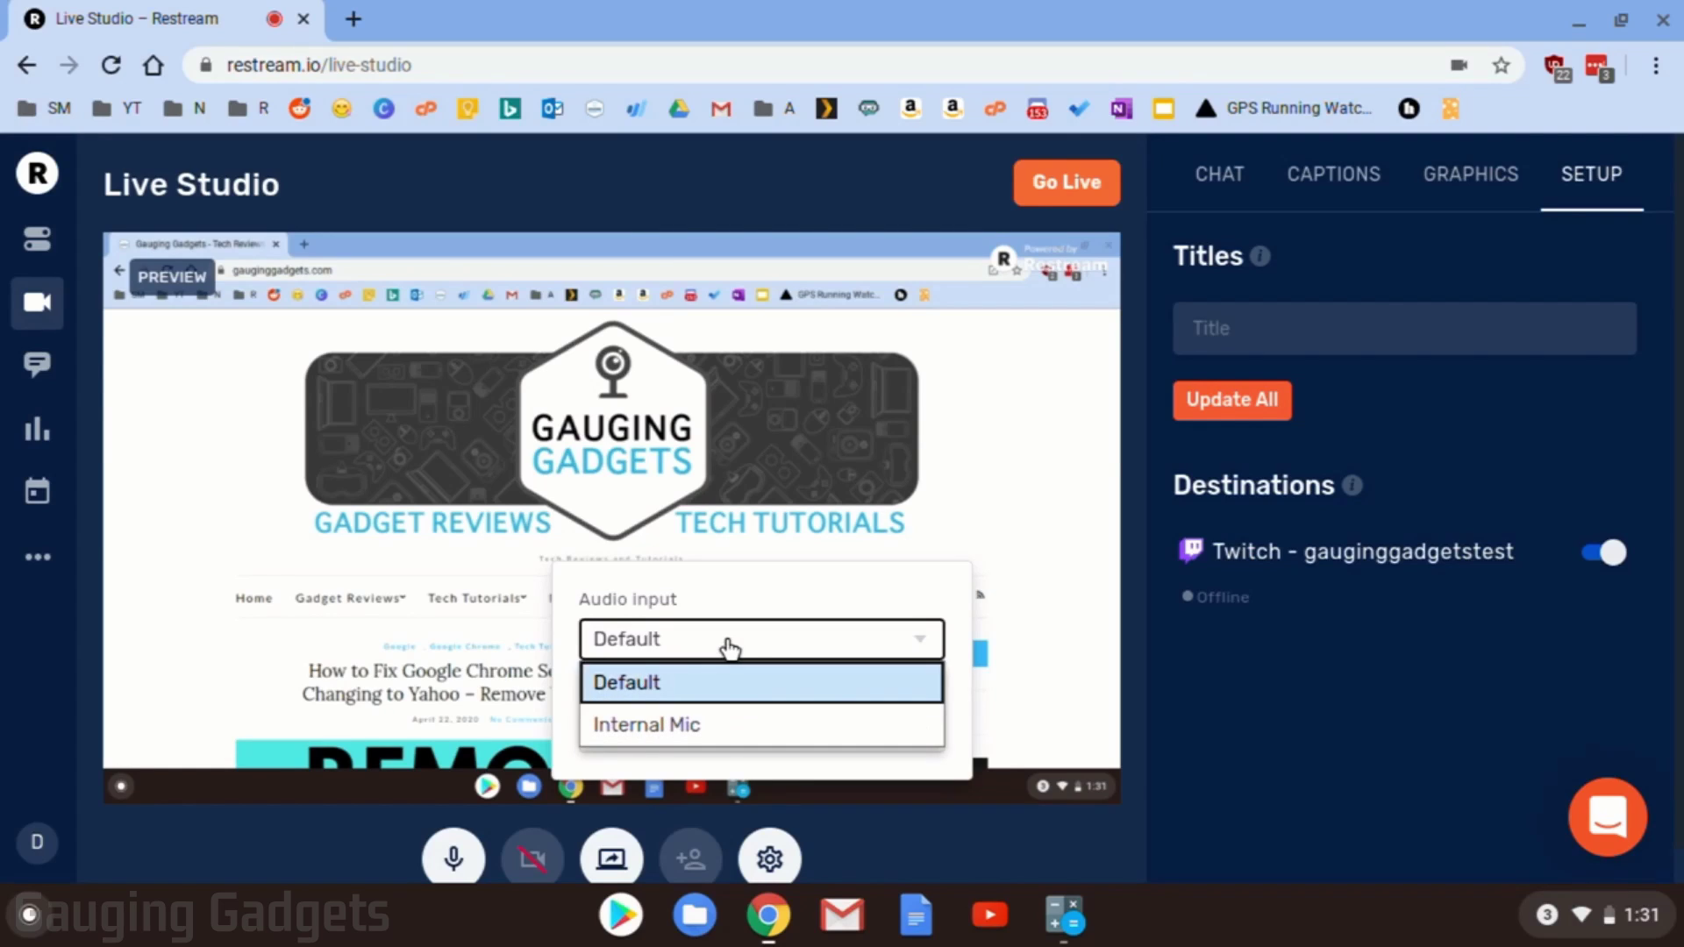
left_click(730, 649)
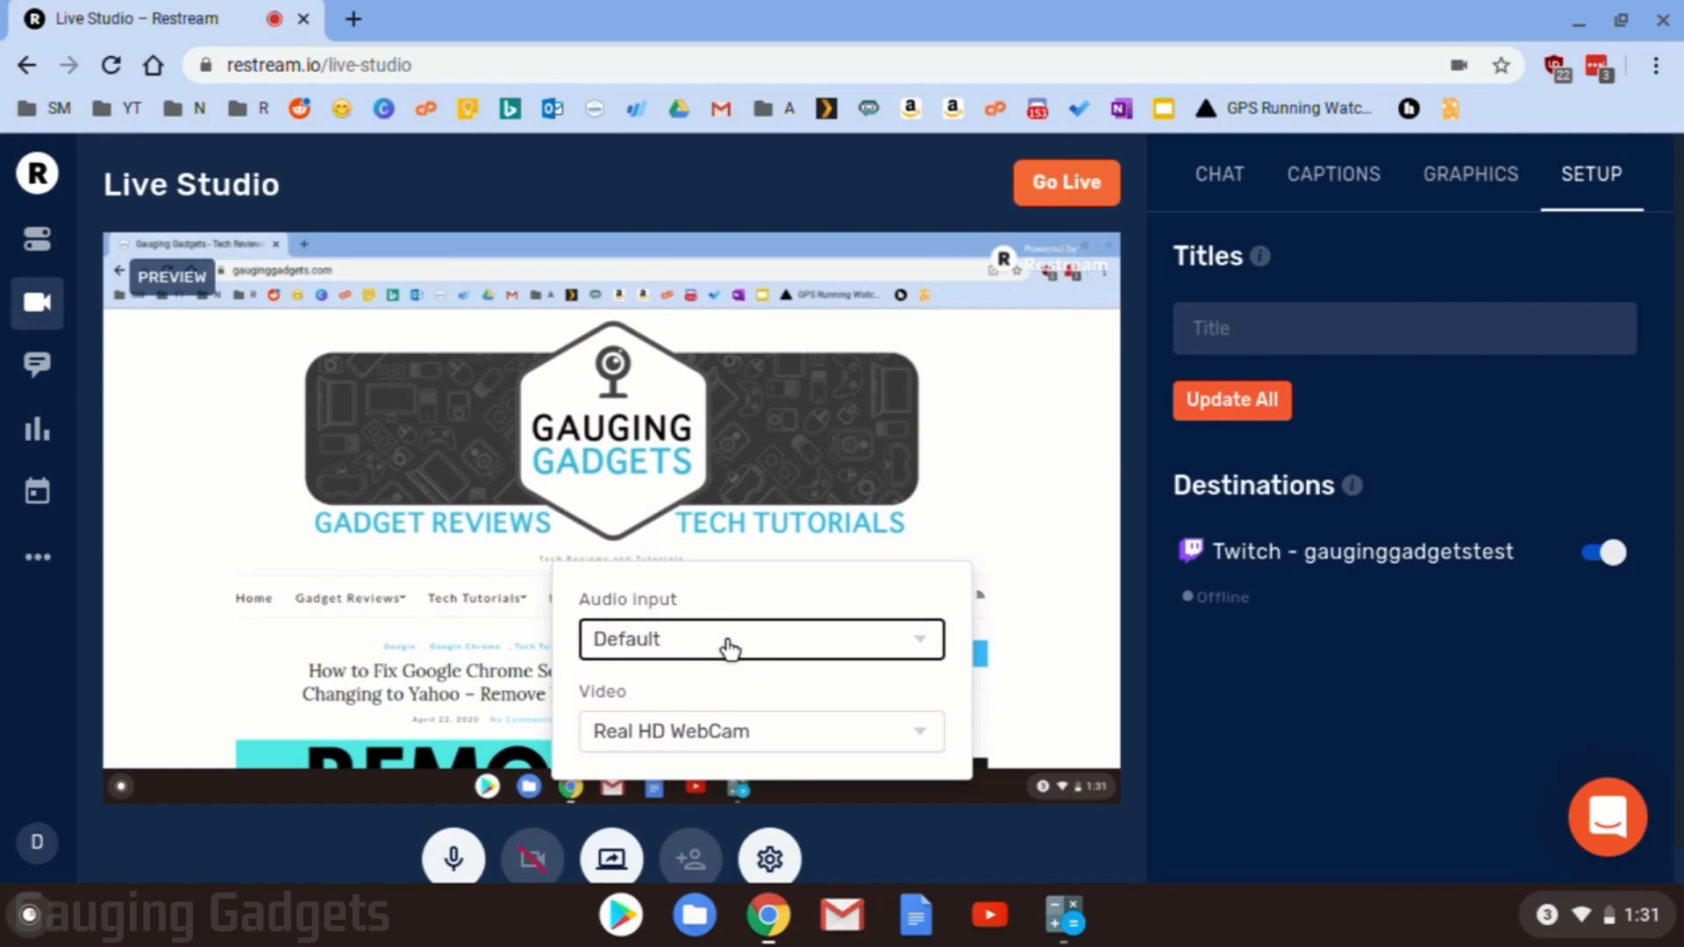
left_click(817, 740)
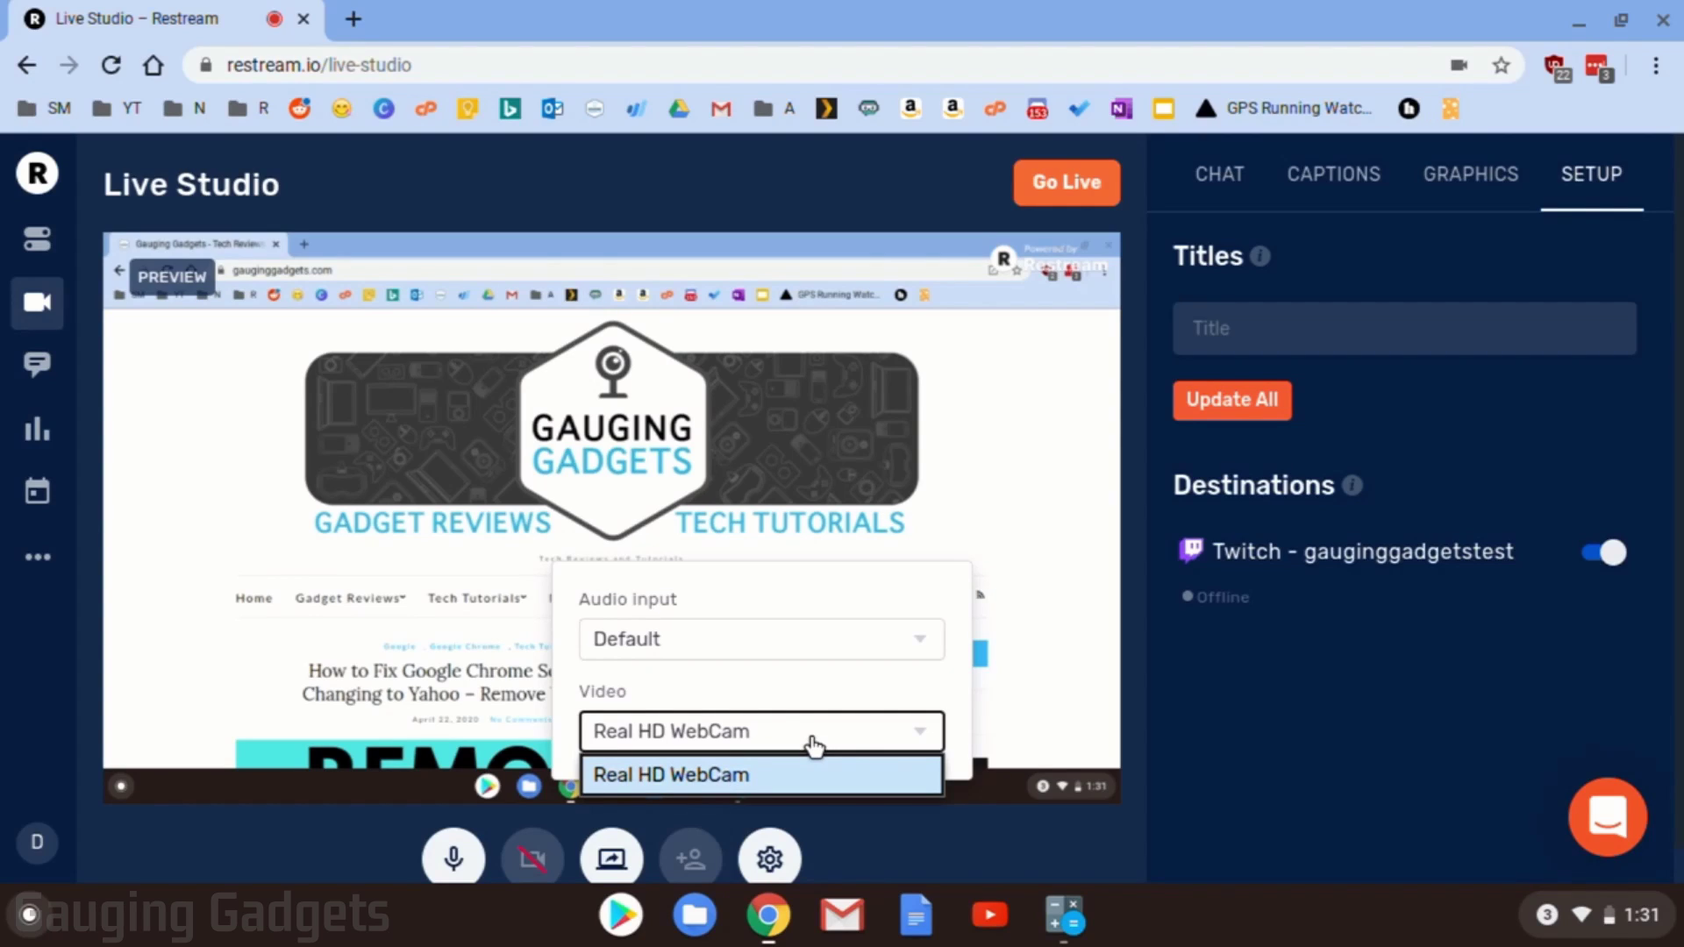
left_click(850, 748)
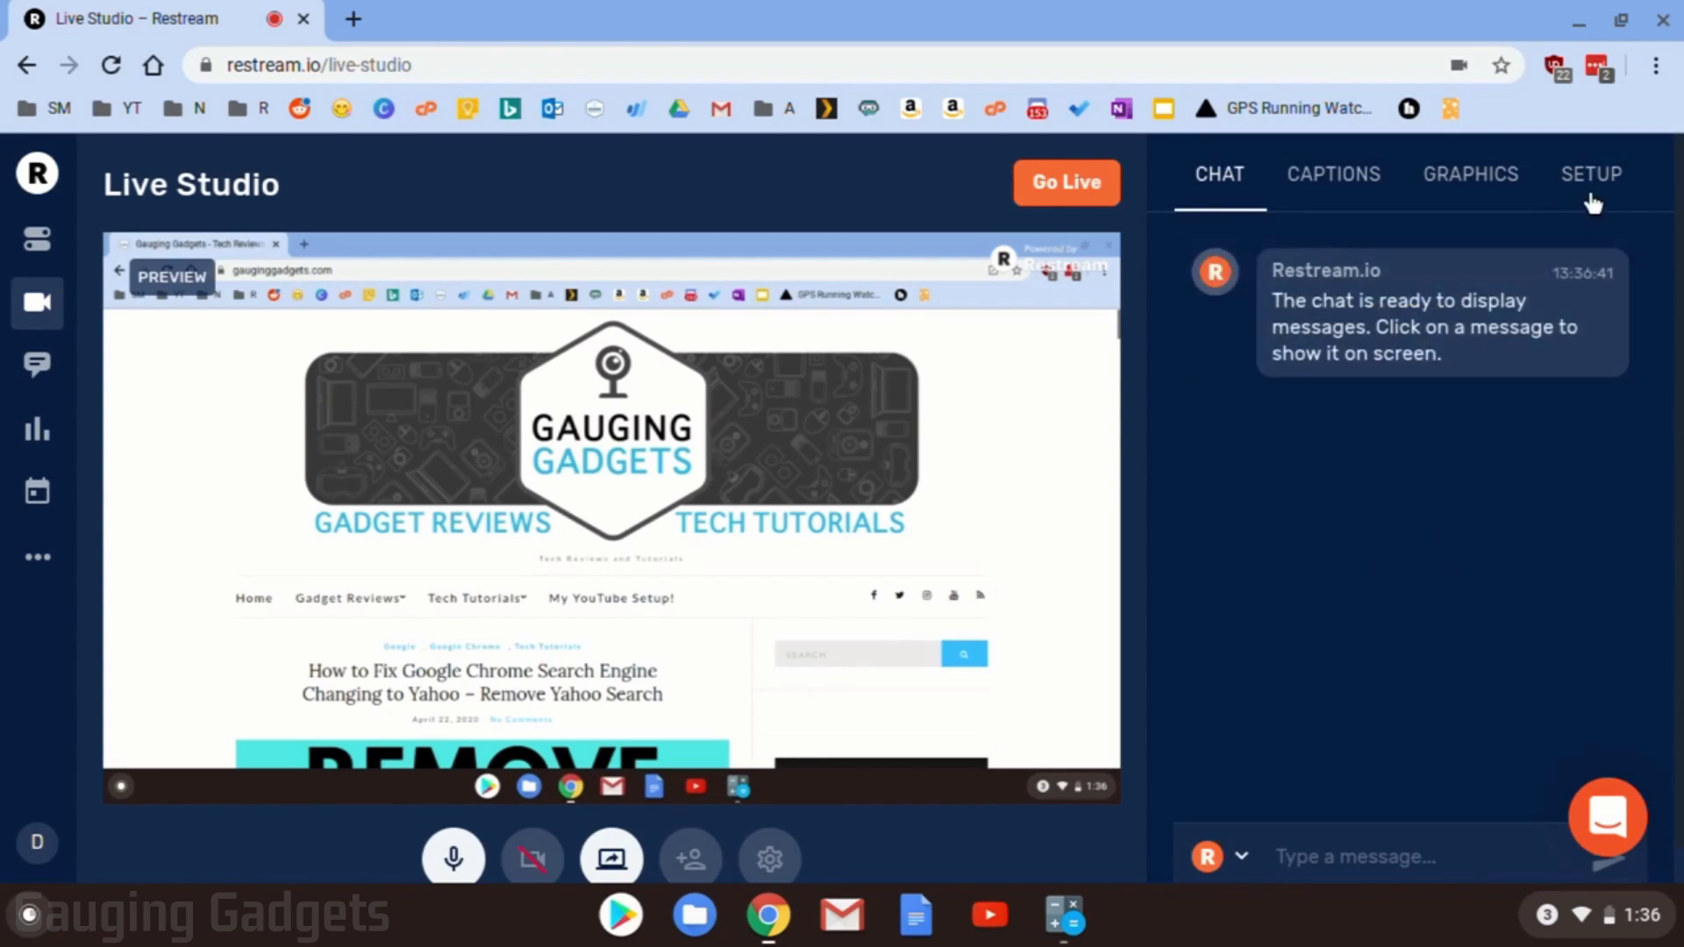
Check the Twitch destination, start the live stream, and open the destination's Twitch channel page
left_click(1592, 198)
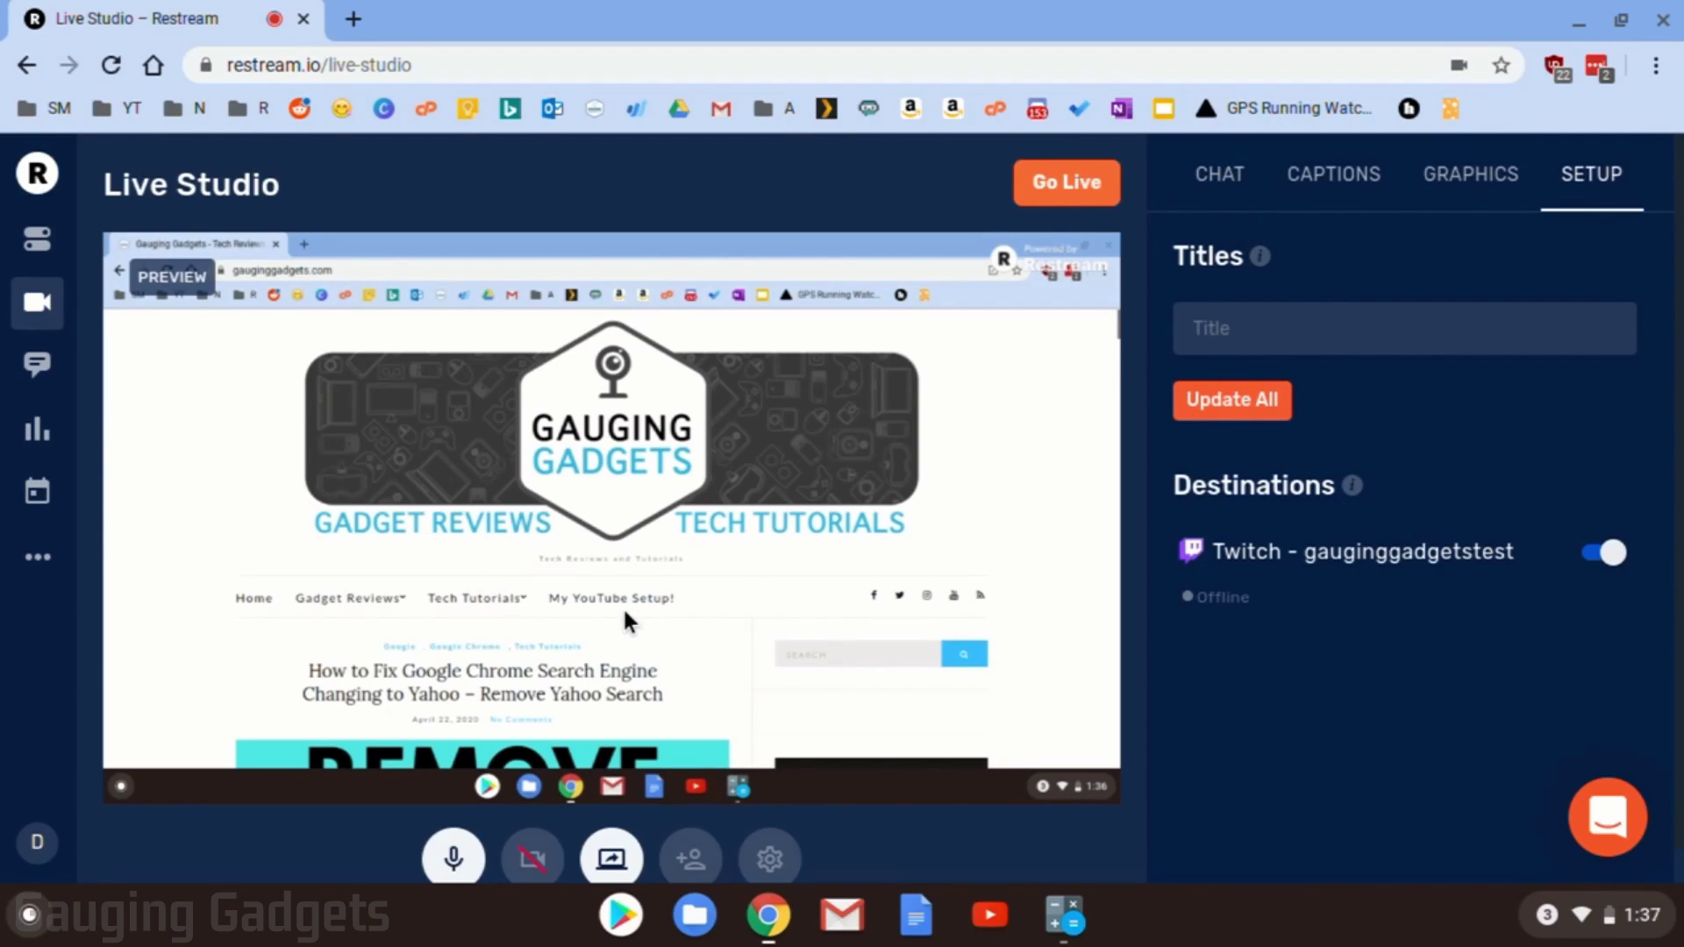
left_click(1052, 203)
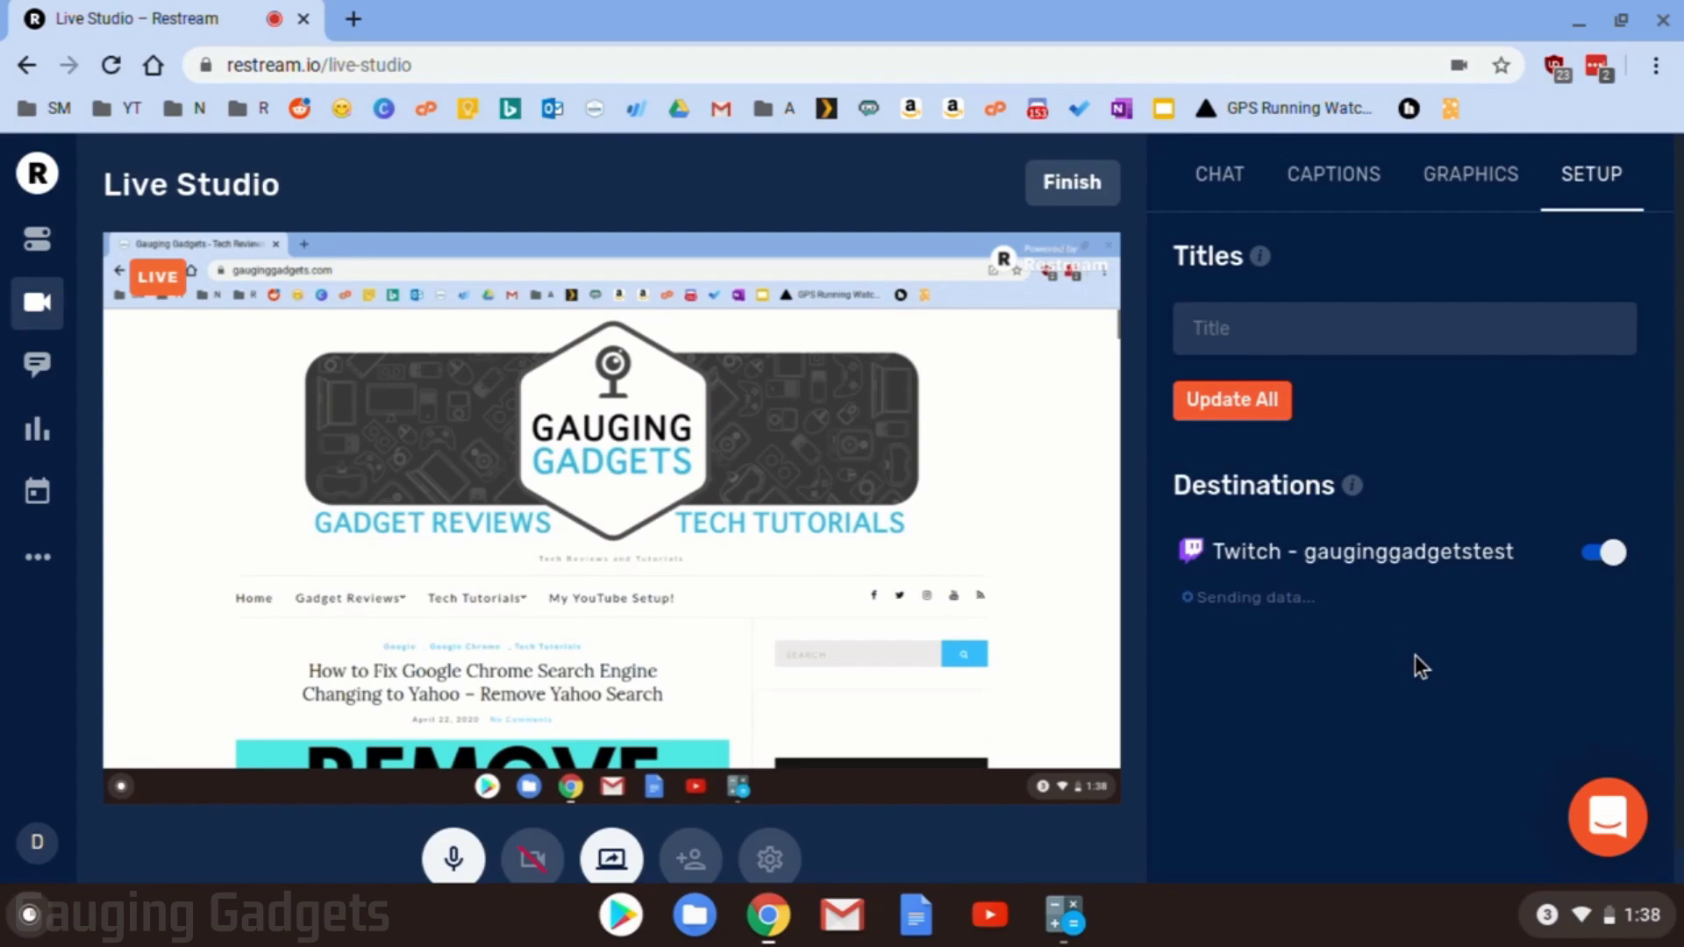
left_click(1370, 560)
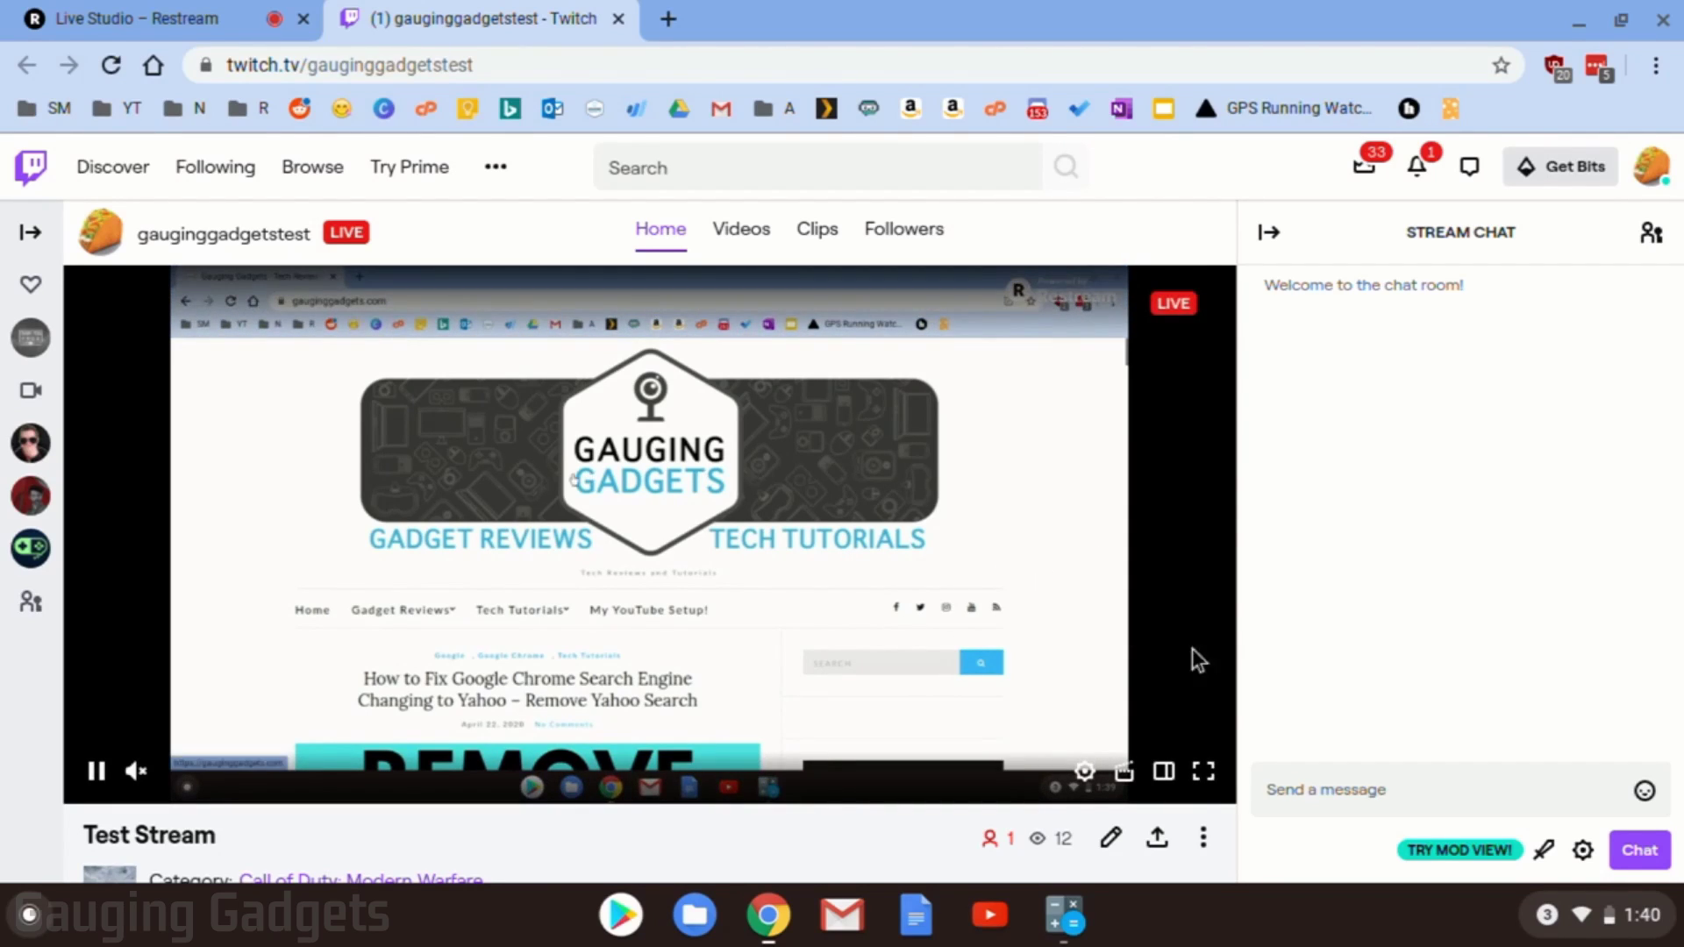
Send the message "Test" in the Twitch stream chat
left_click(1479, 800)
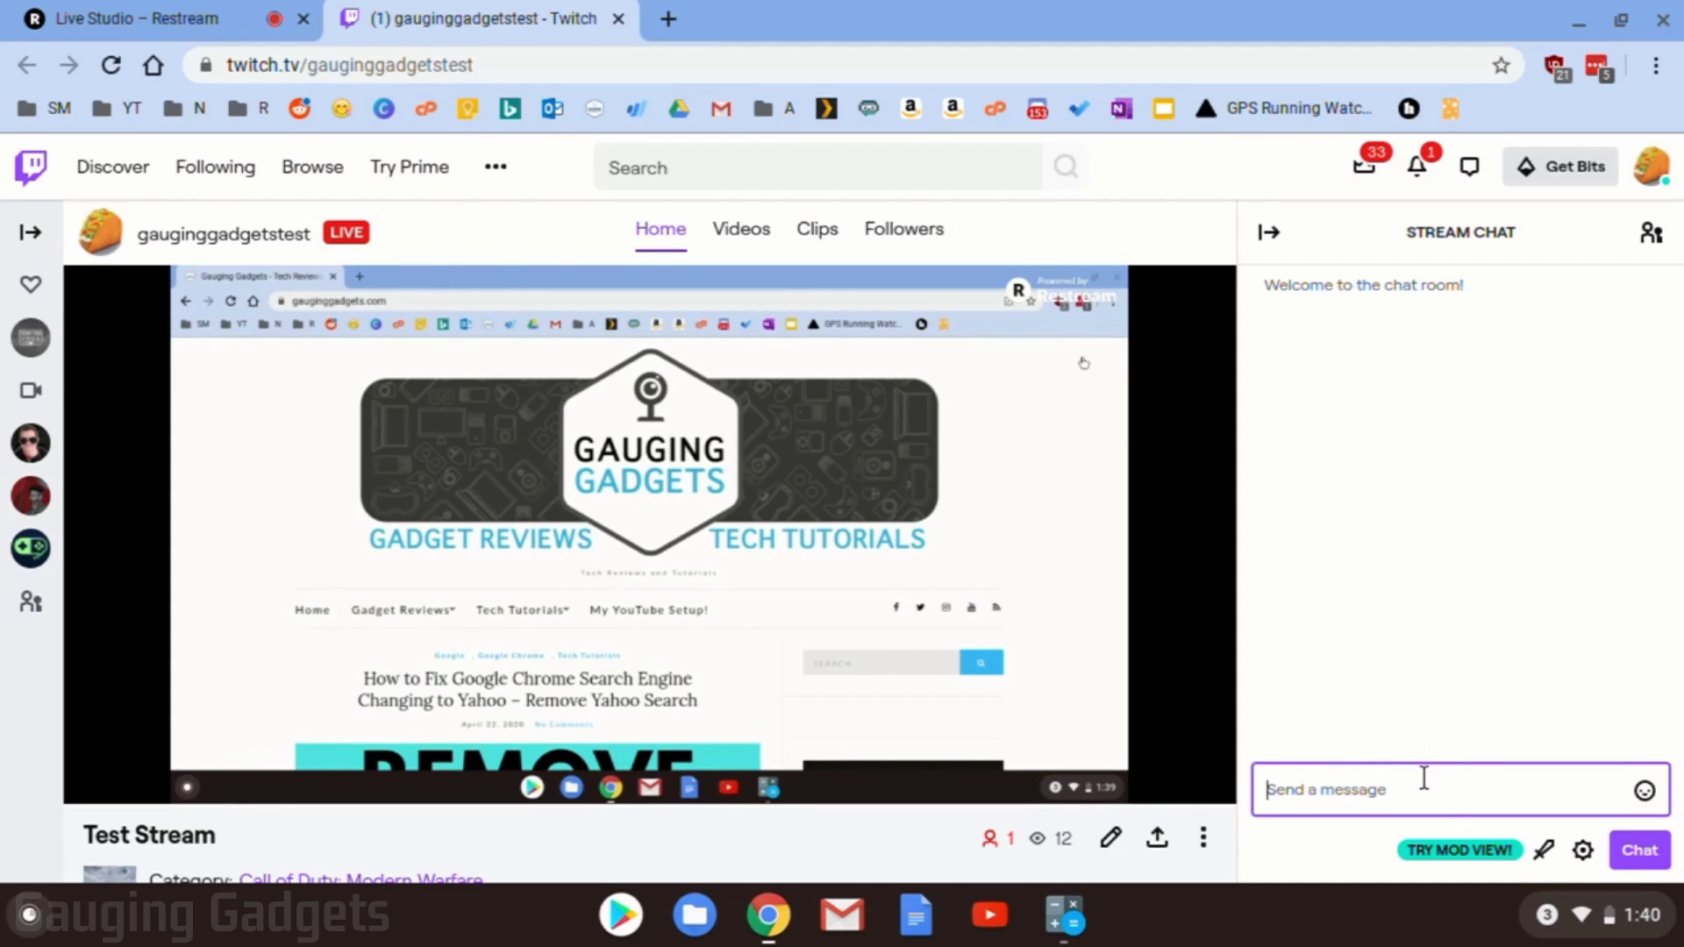
type("Test")
key("Return")
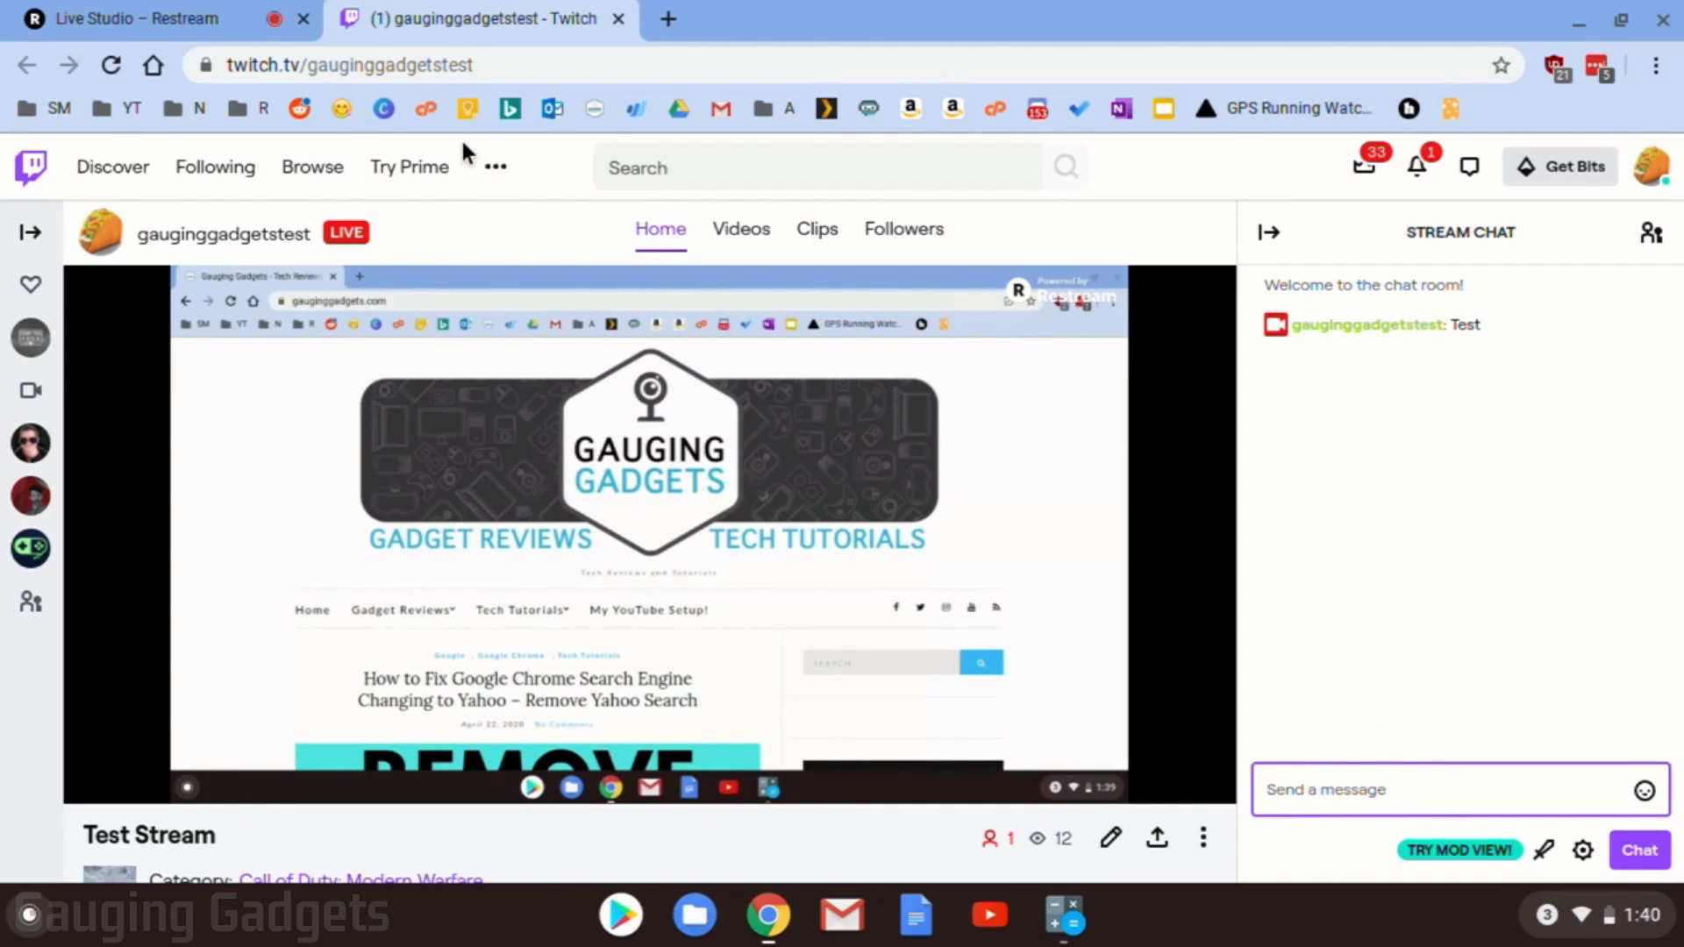
Switch back to Restream Live Studio, show the "Test" chat message on the live stream, and hide it again
left_click(180, 17)
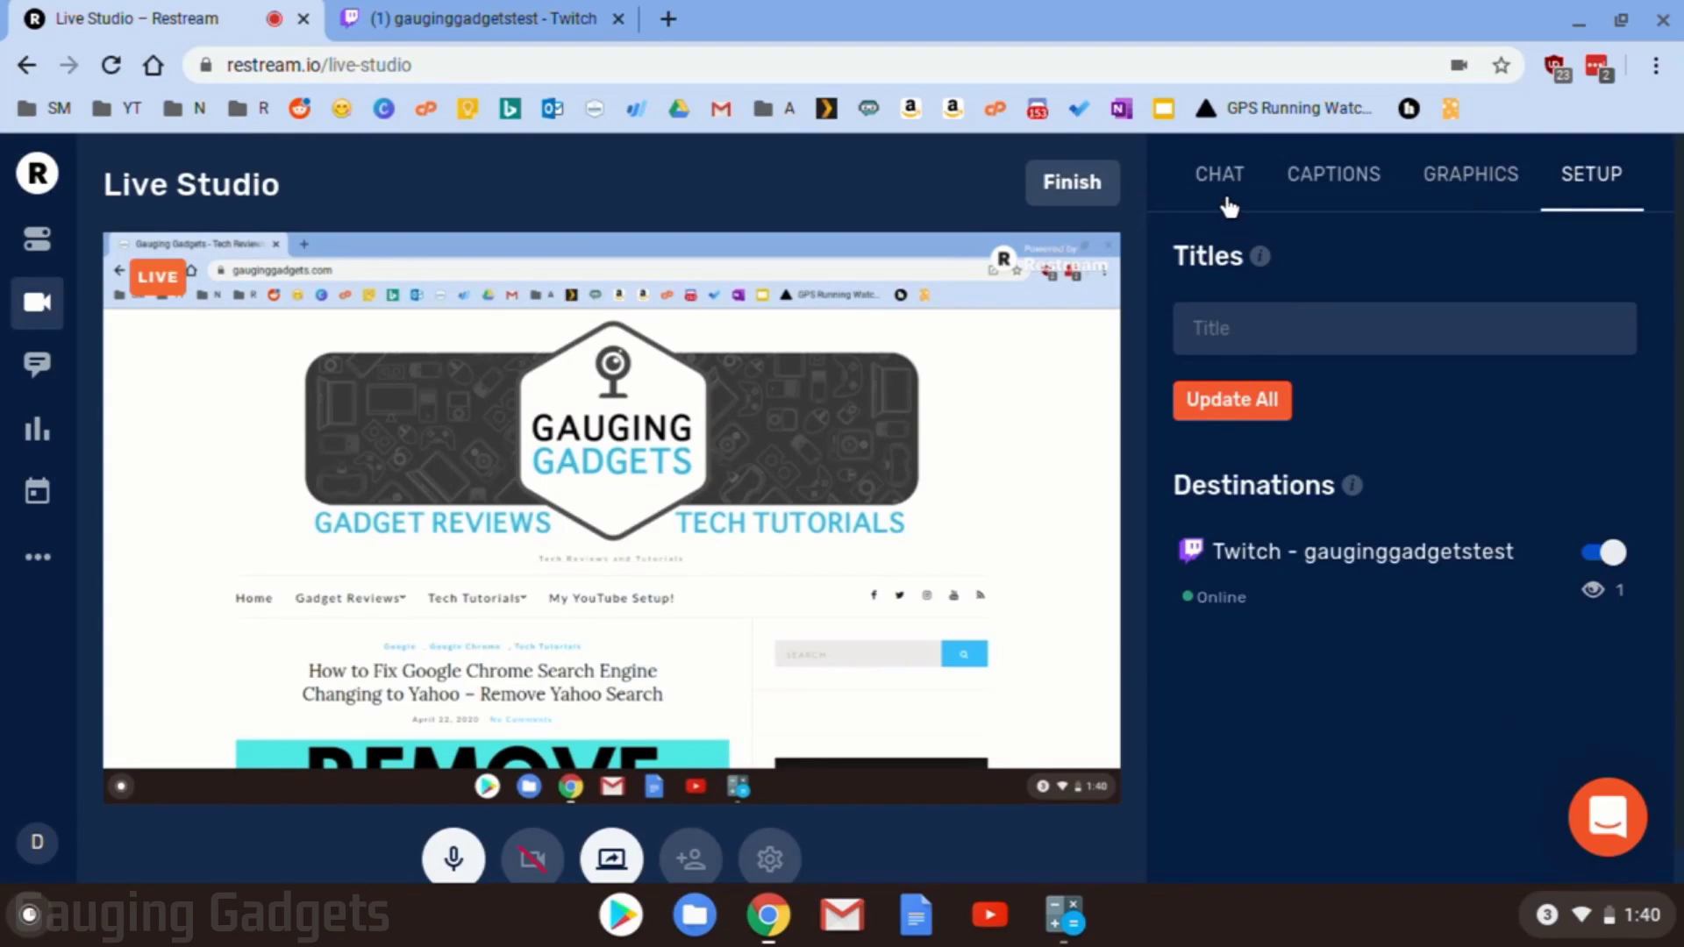
left_click(1221, 180)
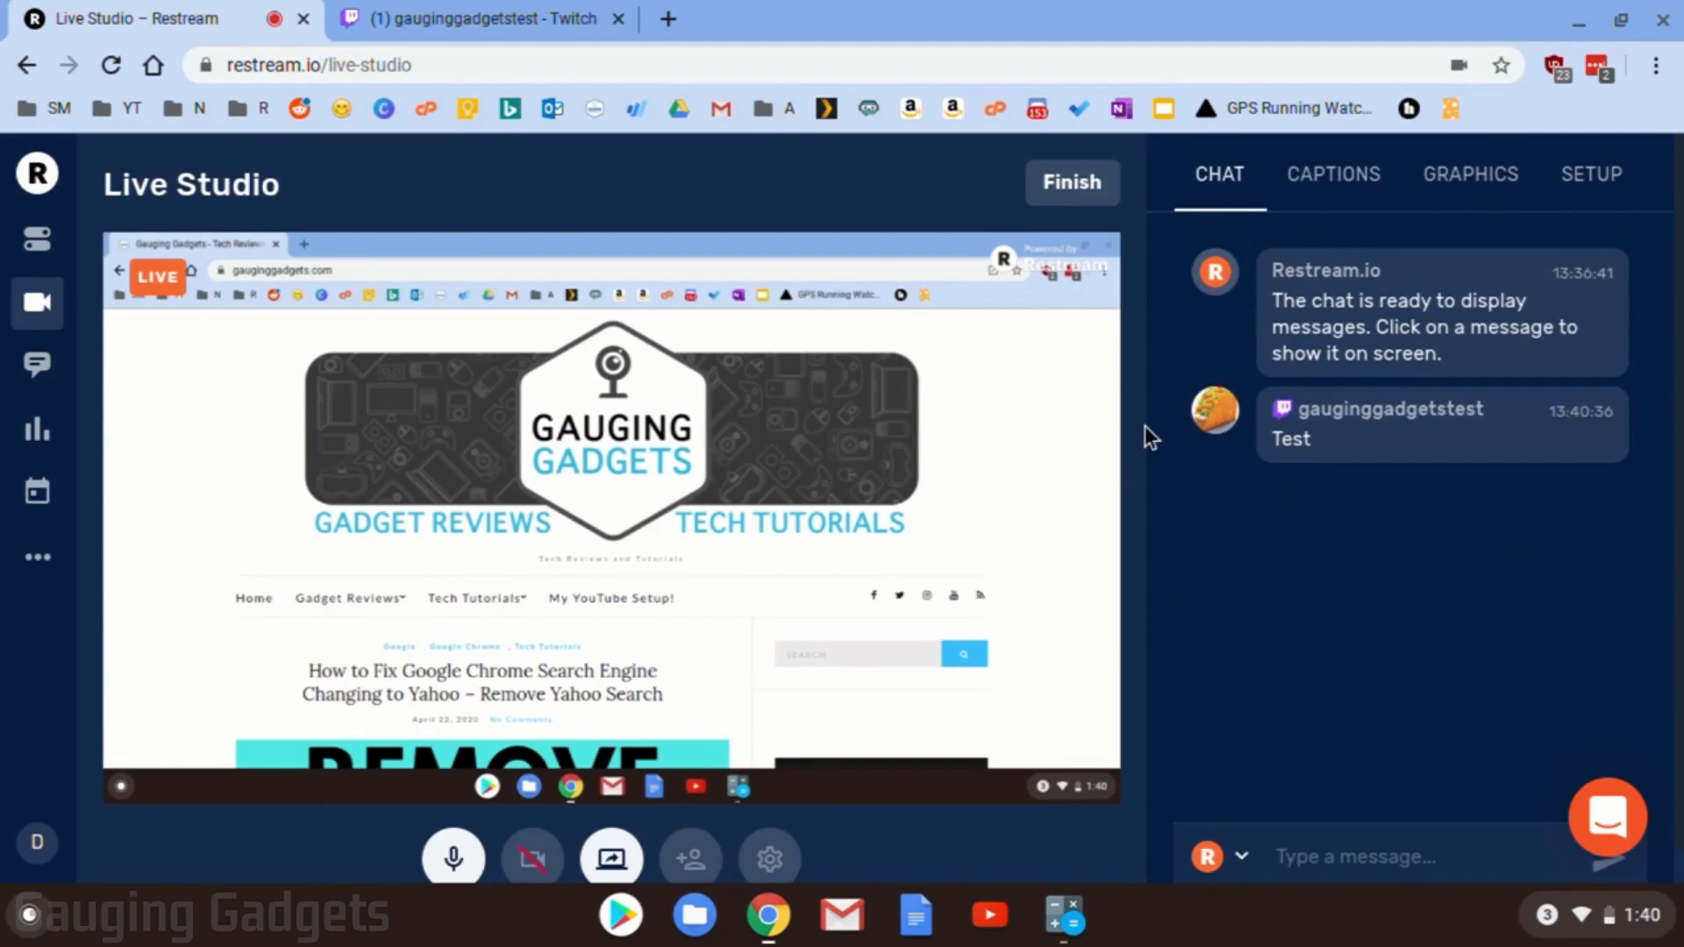
mouse_move(1186, 424)
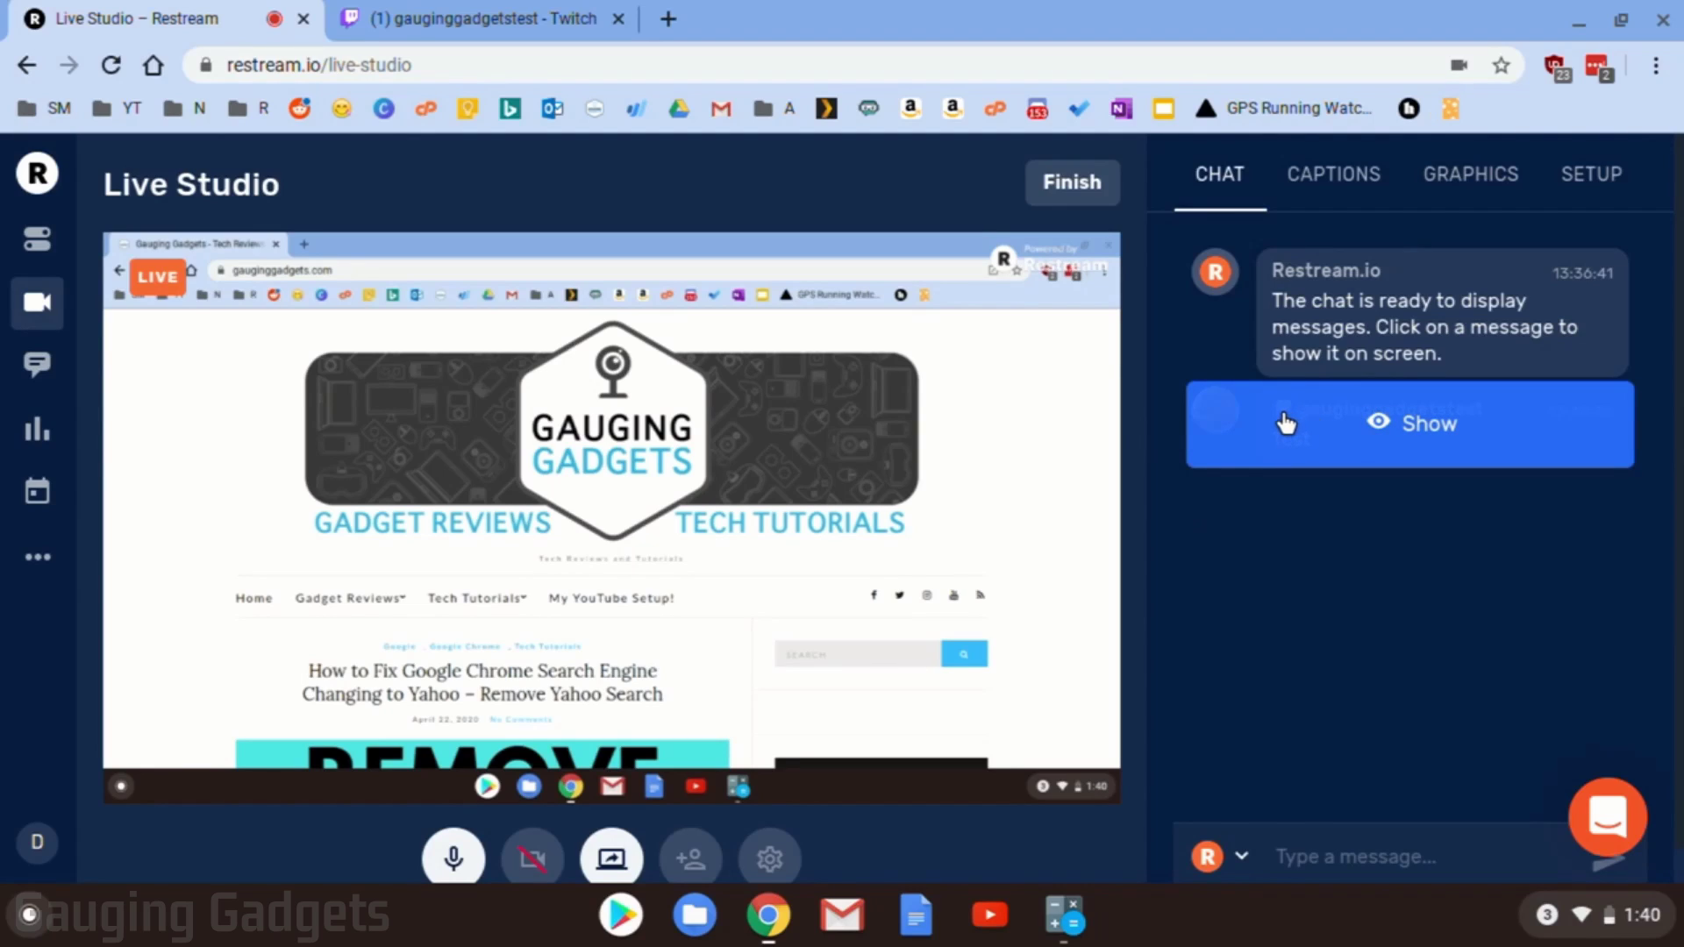
left_click(1390, 426)
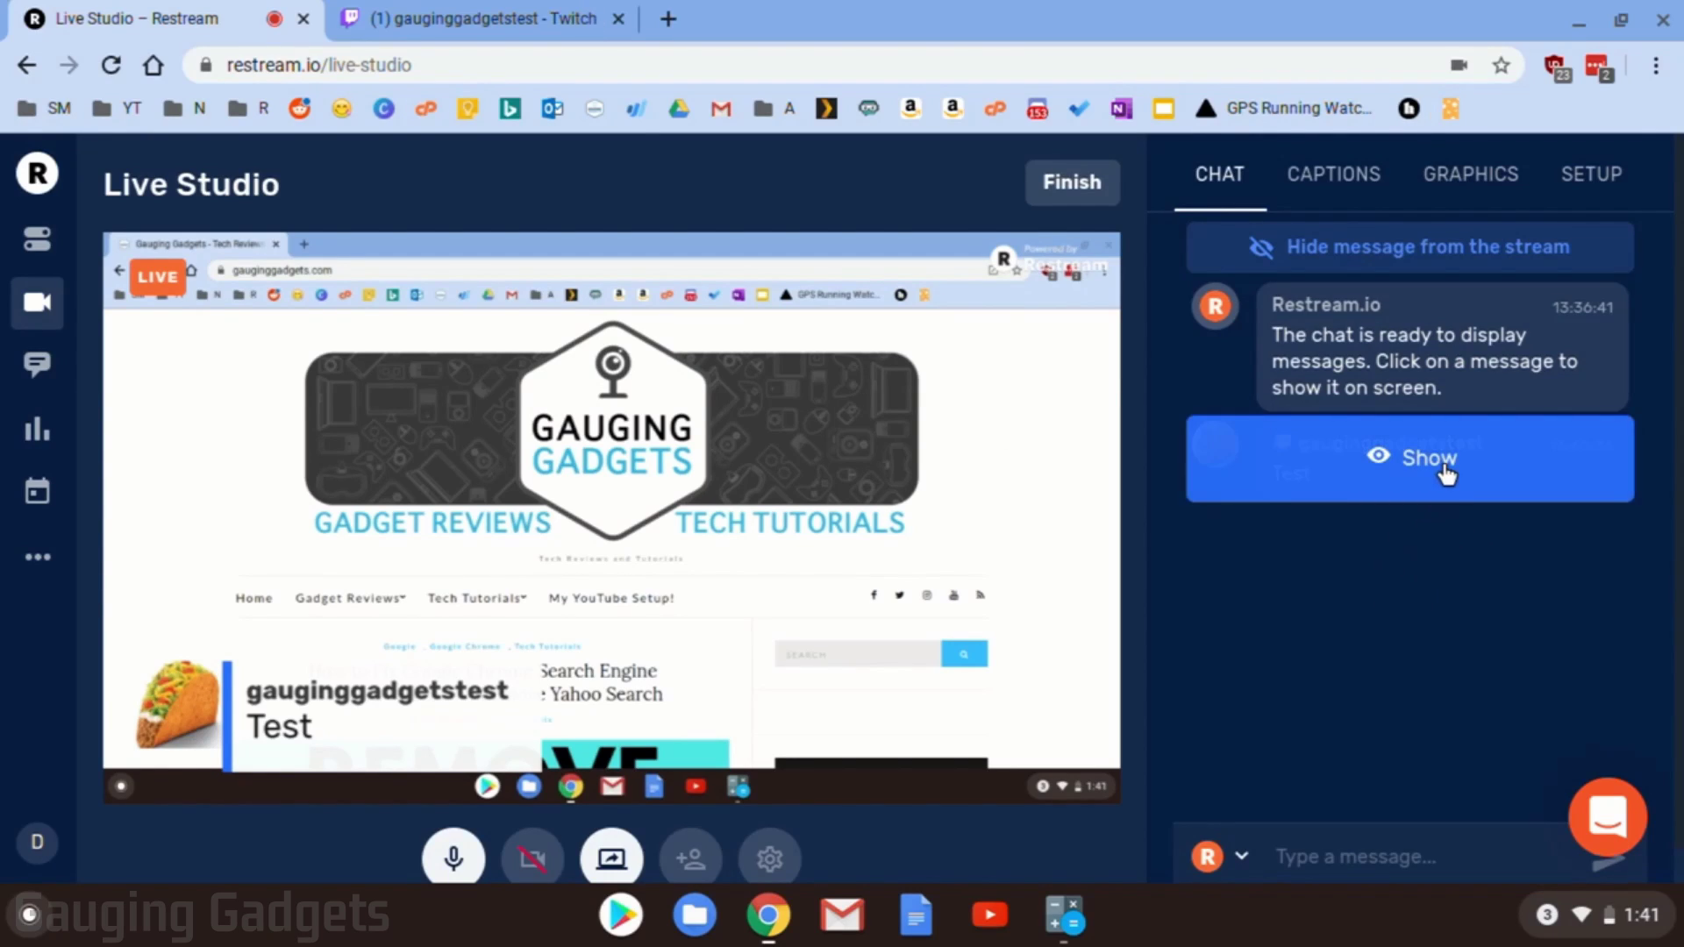
left_click(1446, 474)
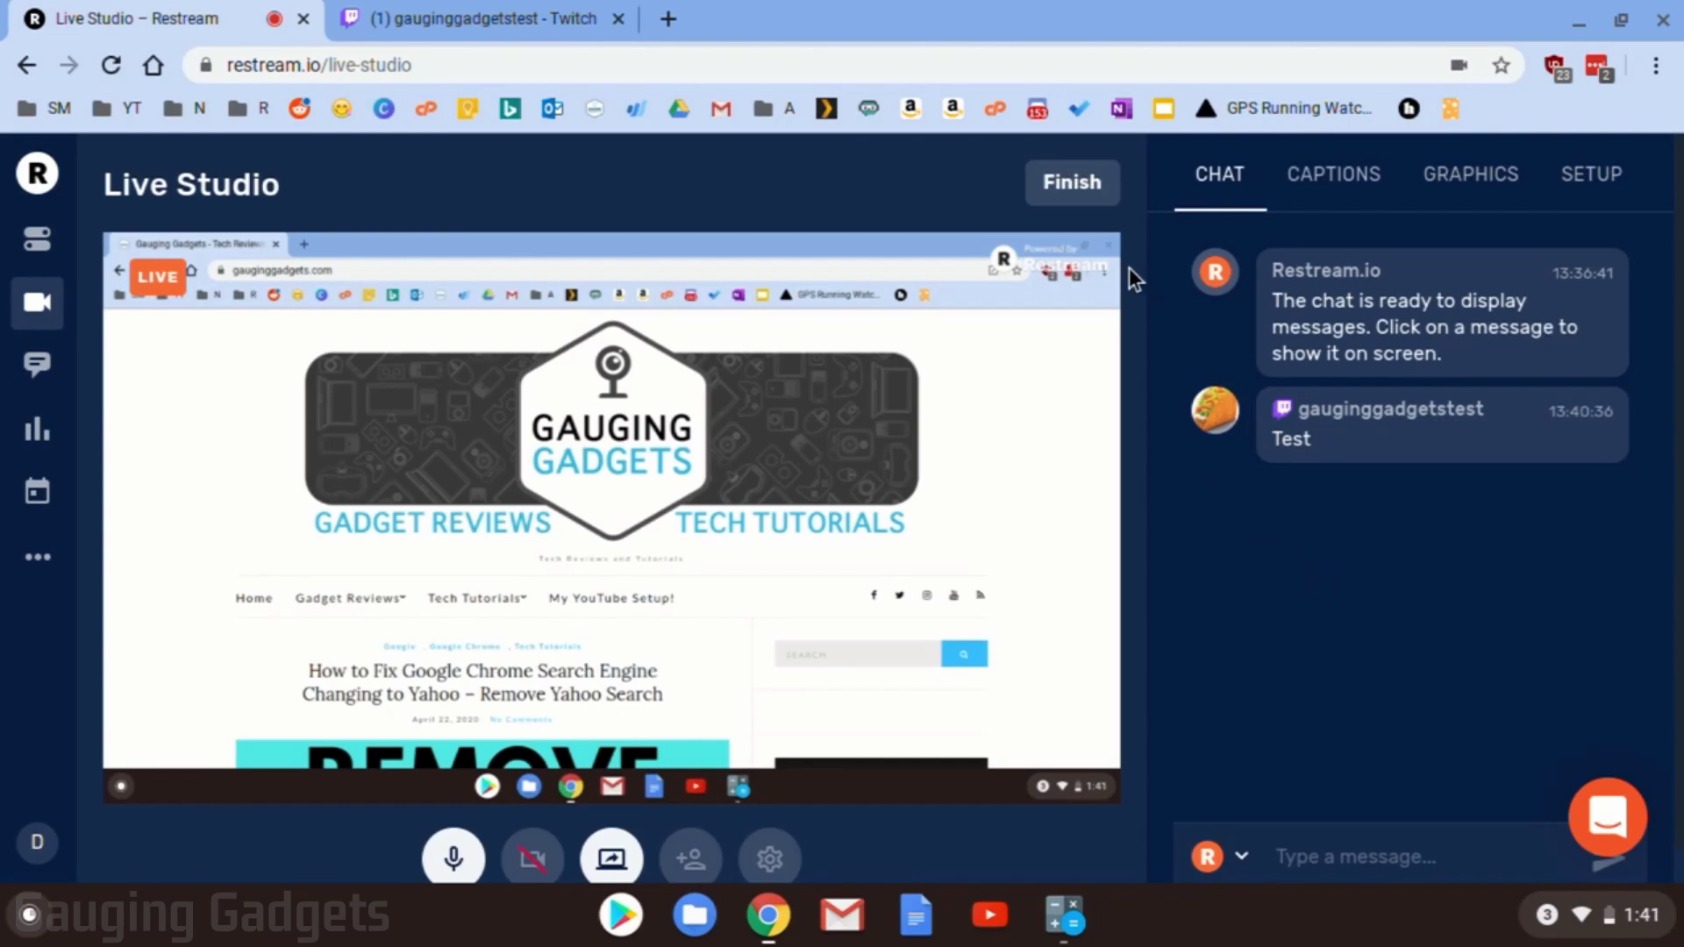
Finish the live stream and view the Twitch destination's status in the studio setup
left_click(1068, 185)
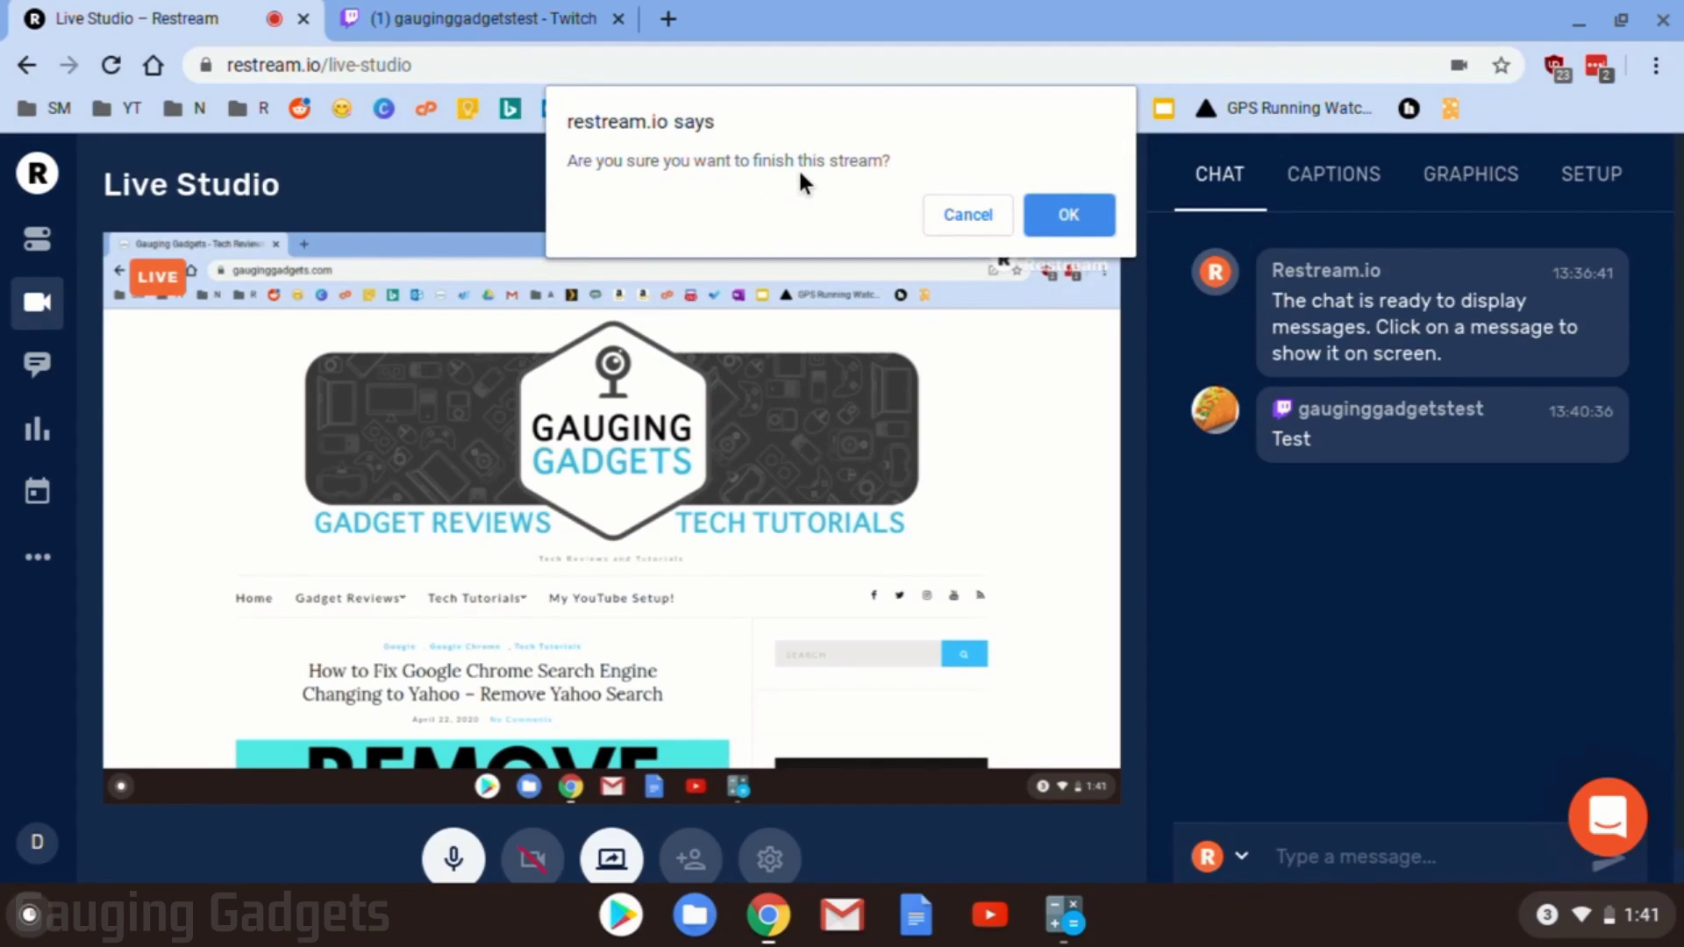
left_click(1086, 223)
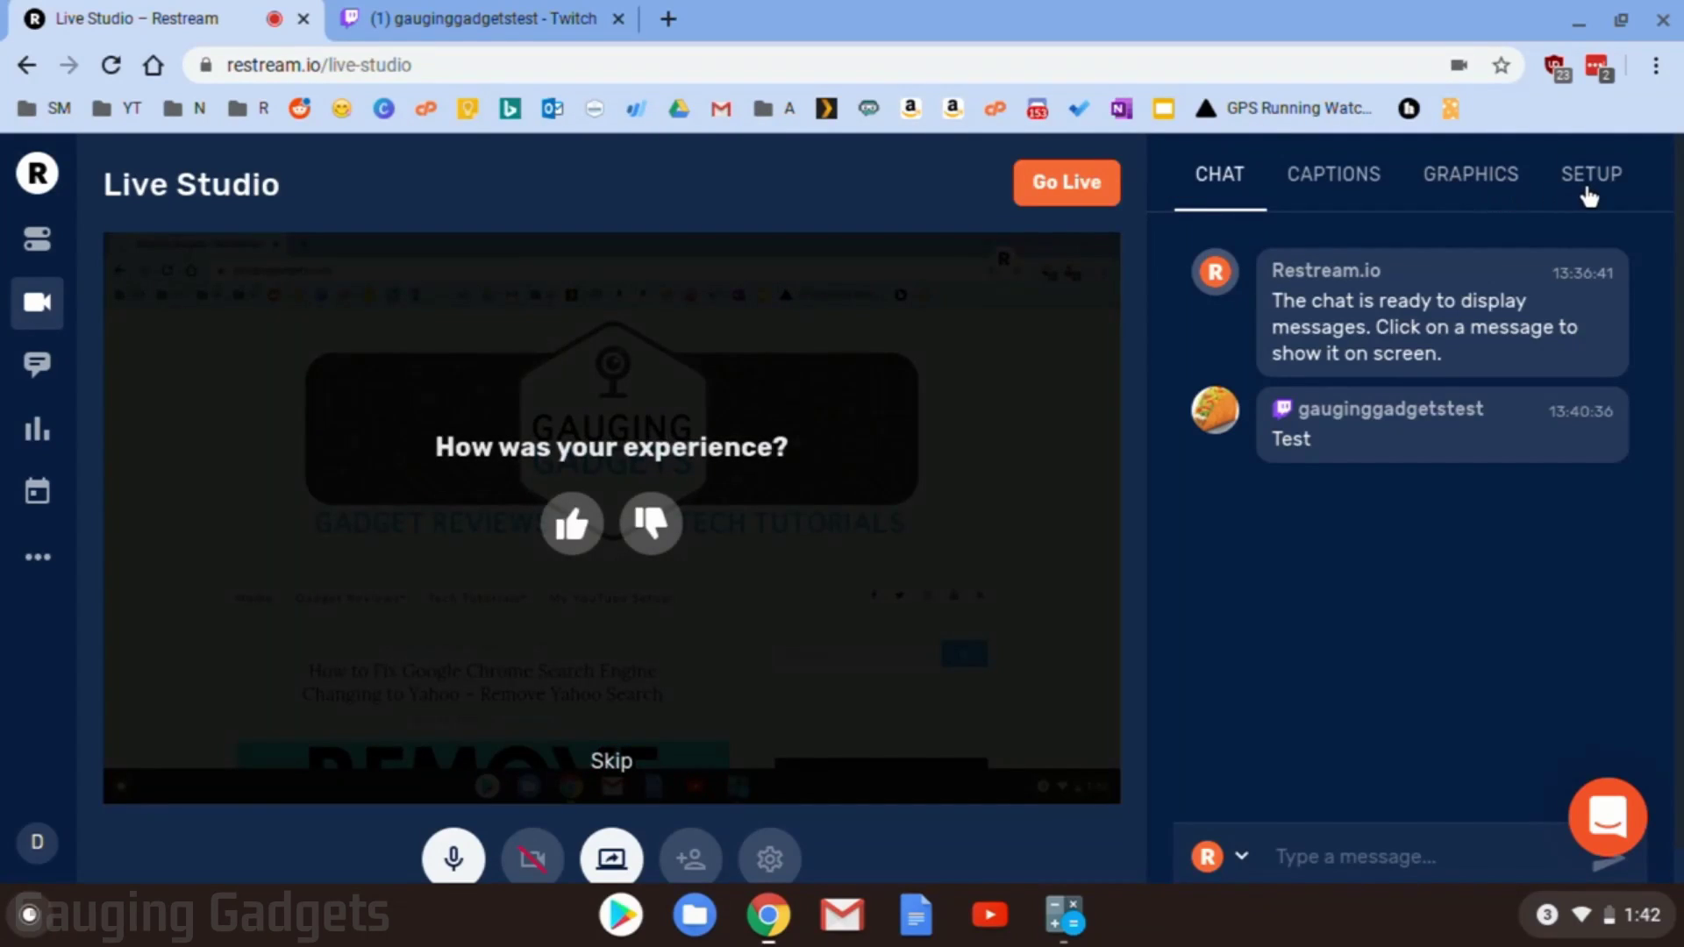
left_click(1586, 188)
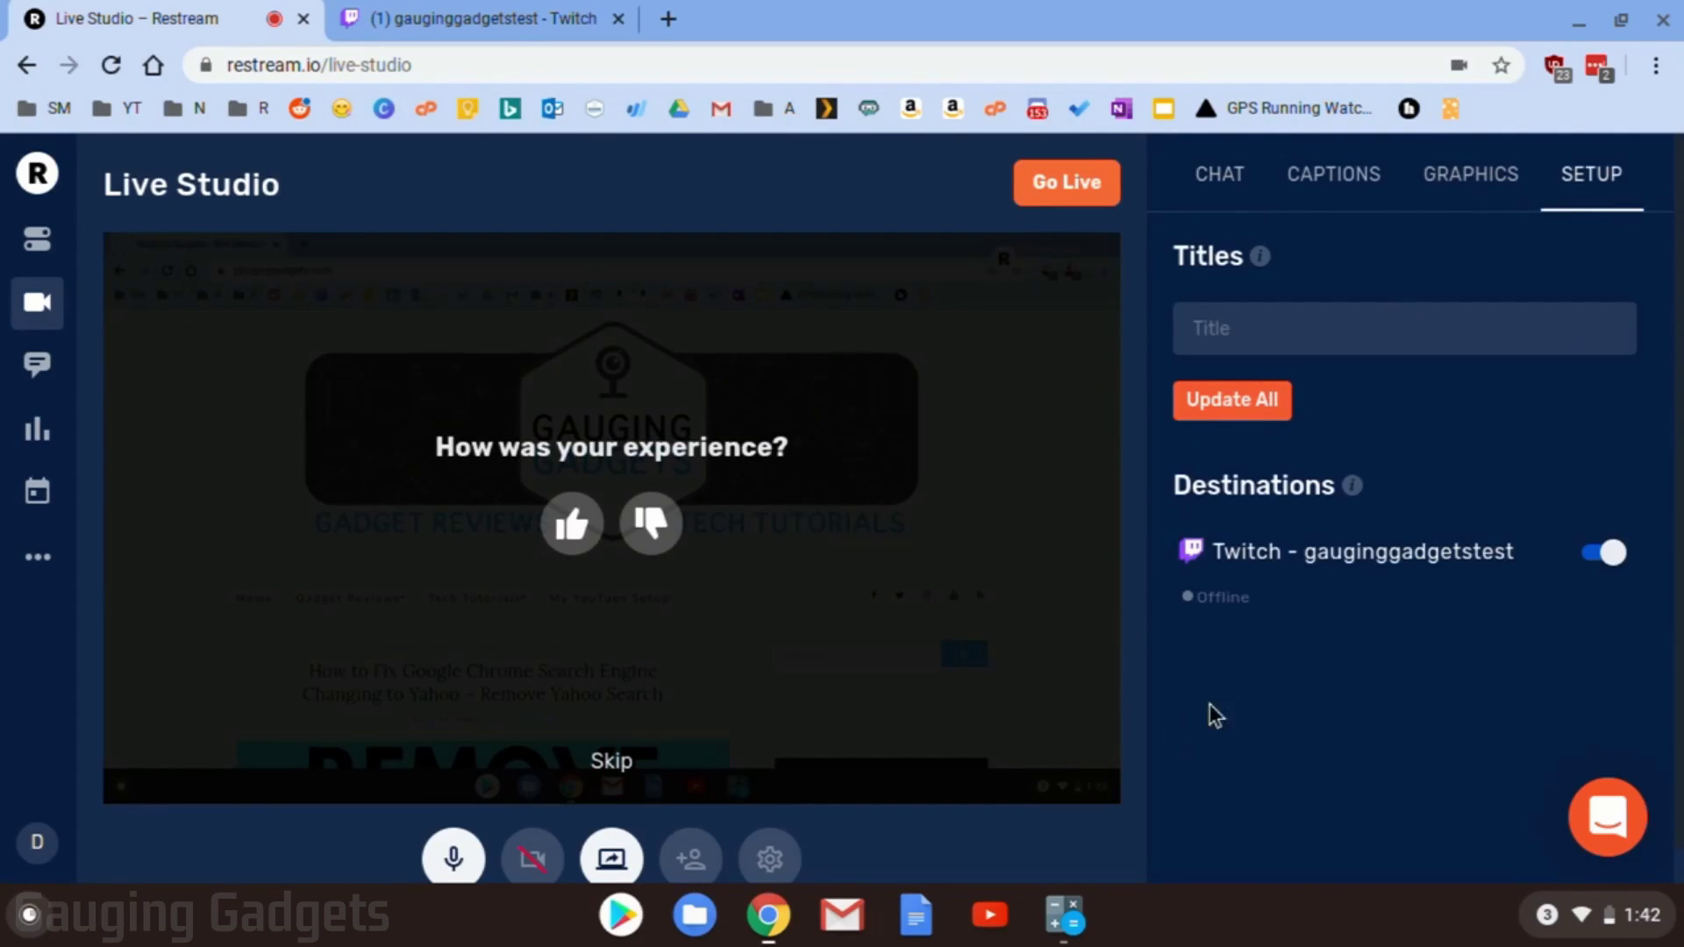